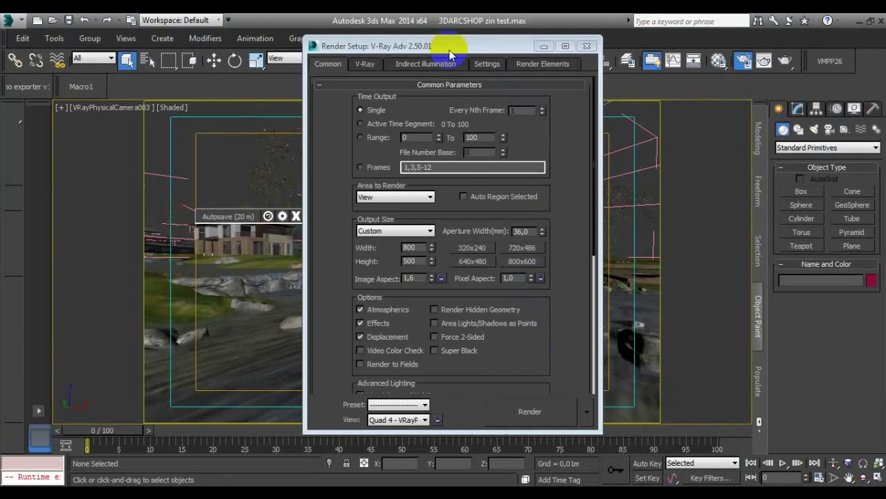
Reopen the render setup and examine the V-Ray frame buffer settings.
click(586, 45)
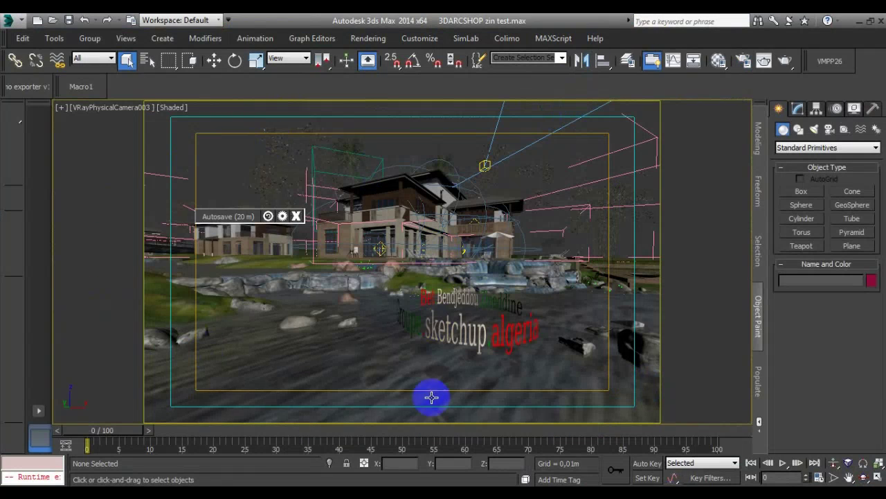
click(744, 62)
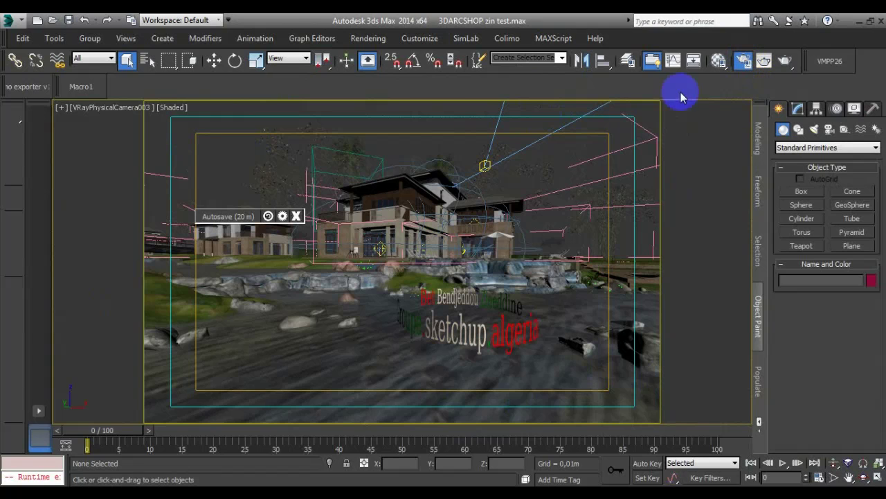
drag(364, 45, 343, 51)
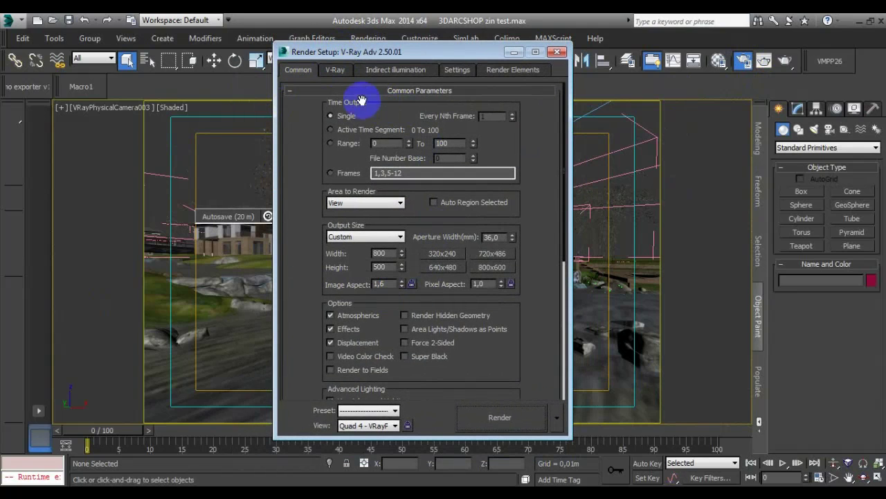
click(338, 72)
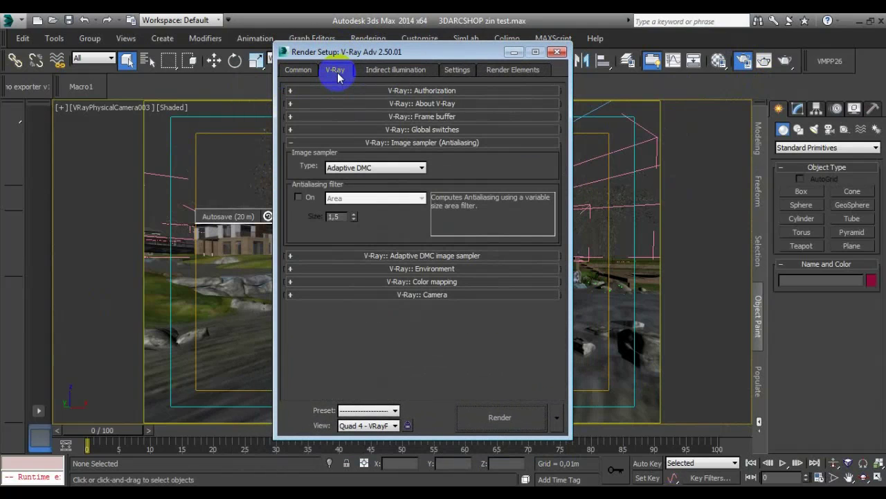
click(413, 116)
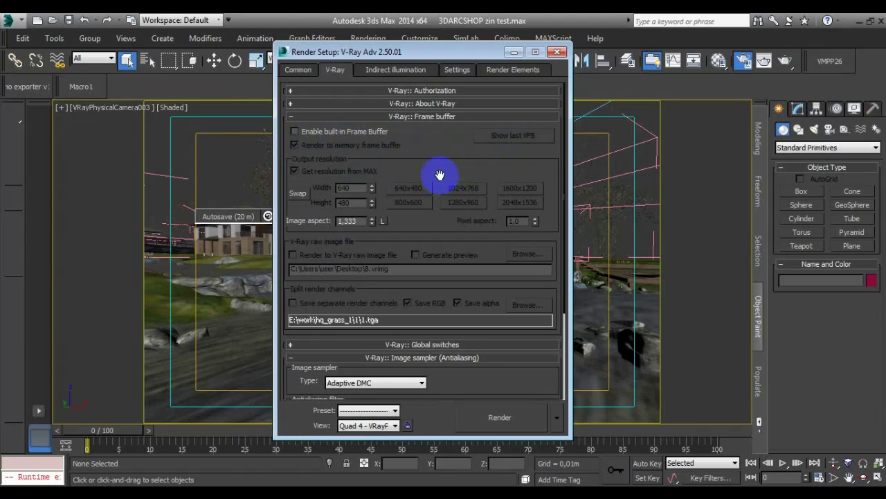
scroll(419, 165, down, 1)
drag(423, 165, 423, 172)
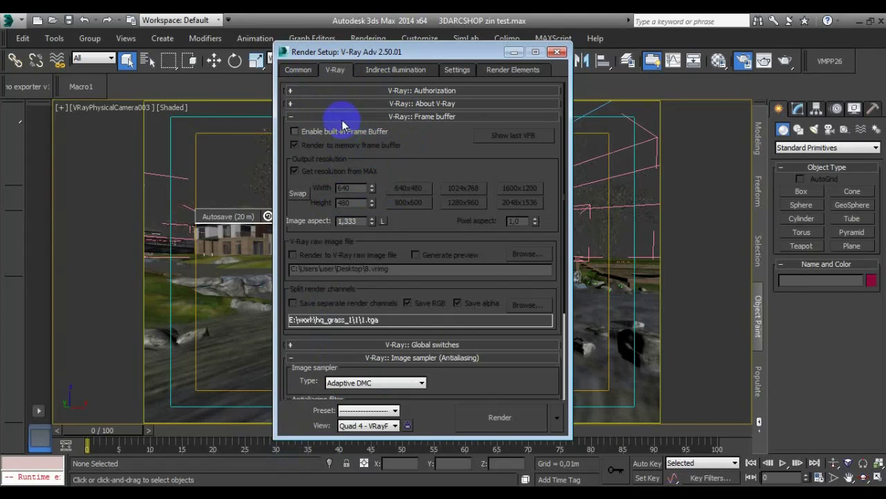
Examine the output width and height in the common render parameters.
click(297, 74)
double_click(390, 254)
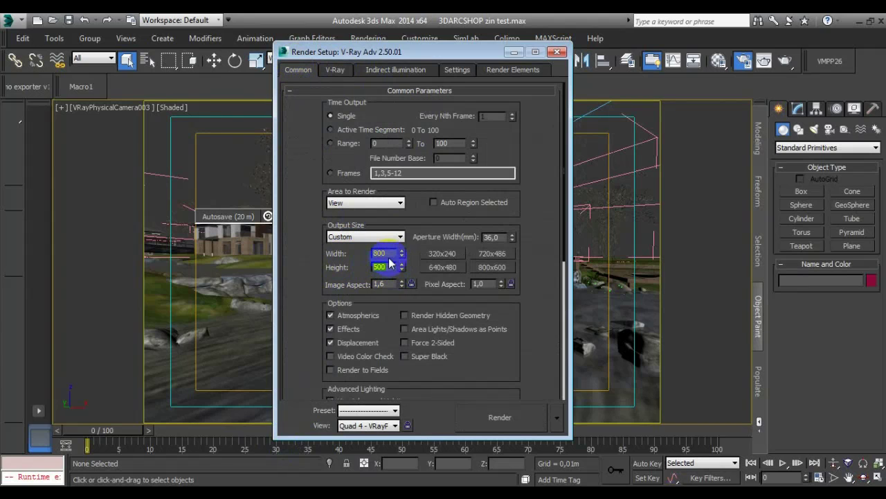
click(395, 266)
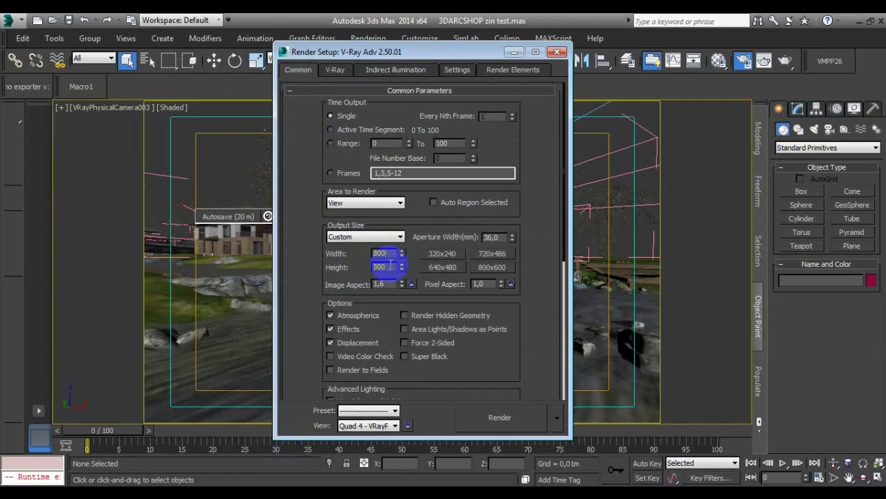
double_click(391, 254)
double_click(386, 254)
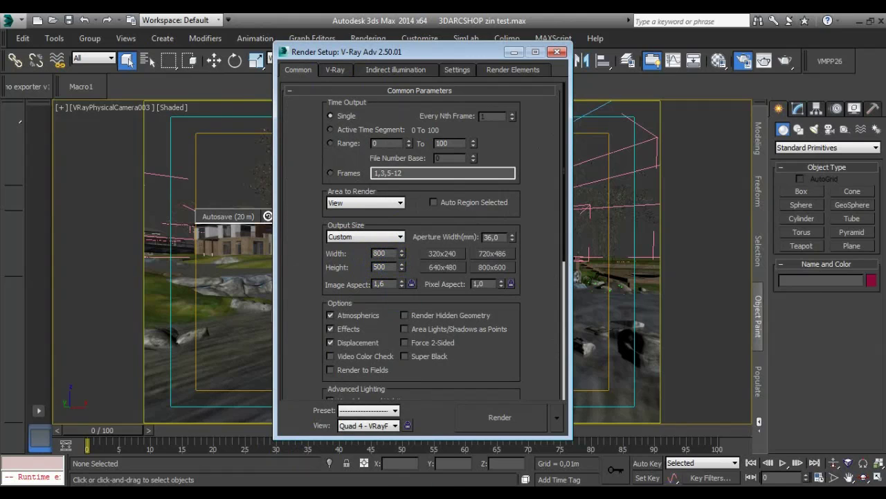
double_click(388, 254)
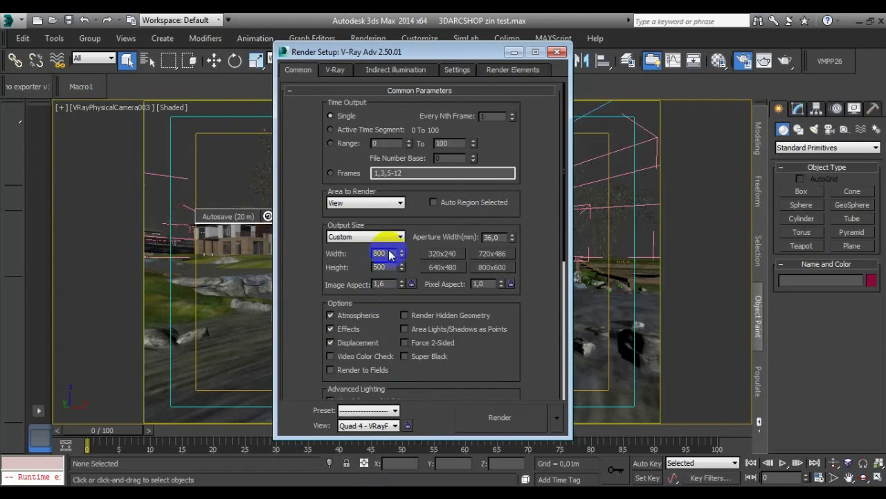
double_click(385, 266)
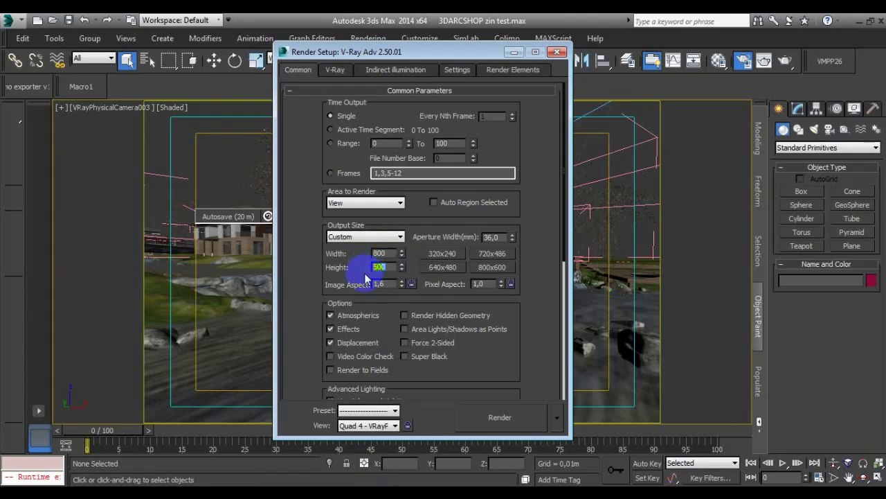
Set the render output to save as a PNG image file named 10 in the TEST 2015 folder.
drag(310, 254, 371, 128)
drag(306, 283, 299, 175)
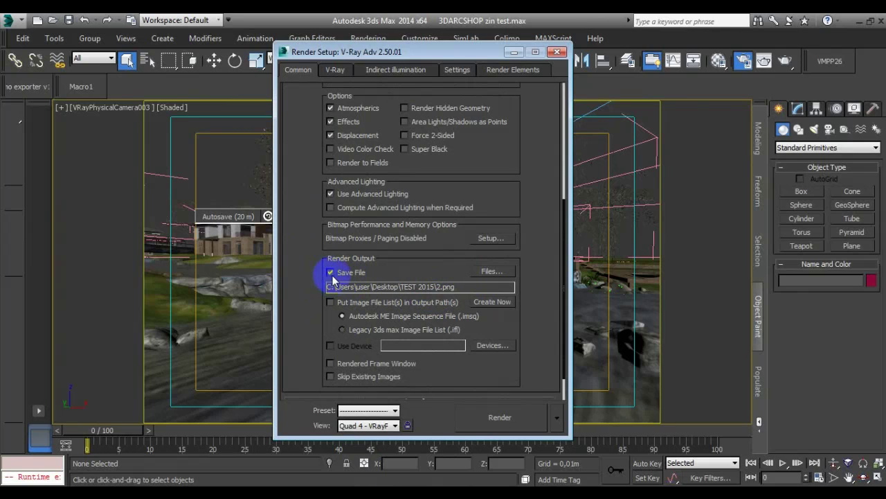
click(488, 271)
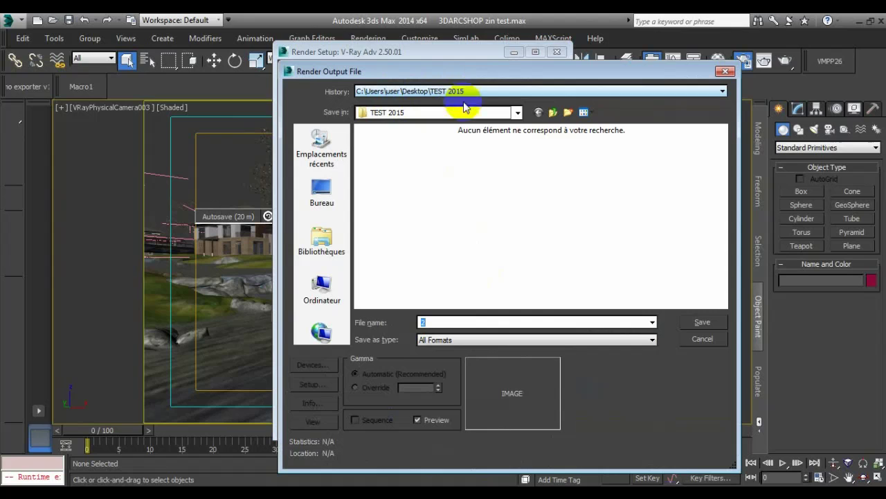
click(471, 341)
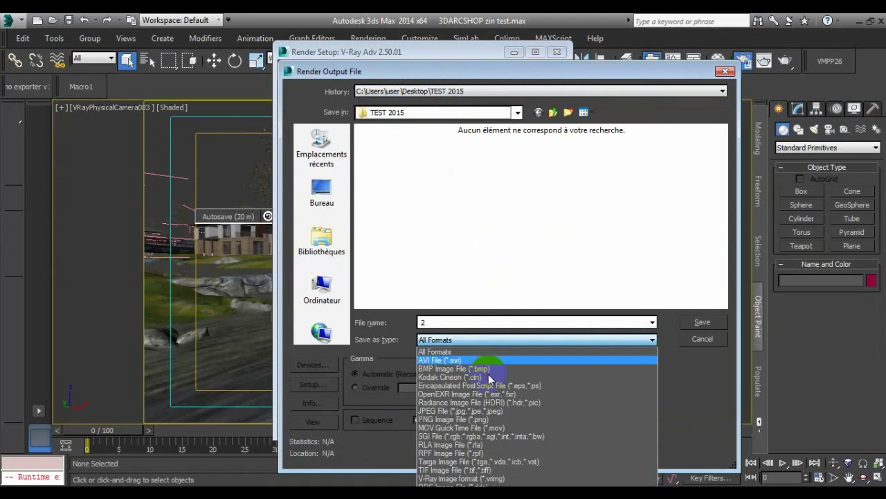
click(490, 421)
mouse_move(434, 322)
mouse_down()
mouse_move(406, 322)
mouse_move(421, 322)
mouse_up()
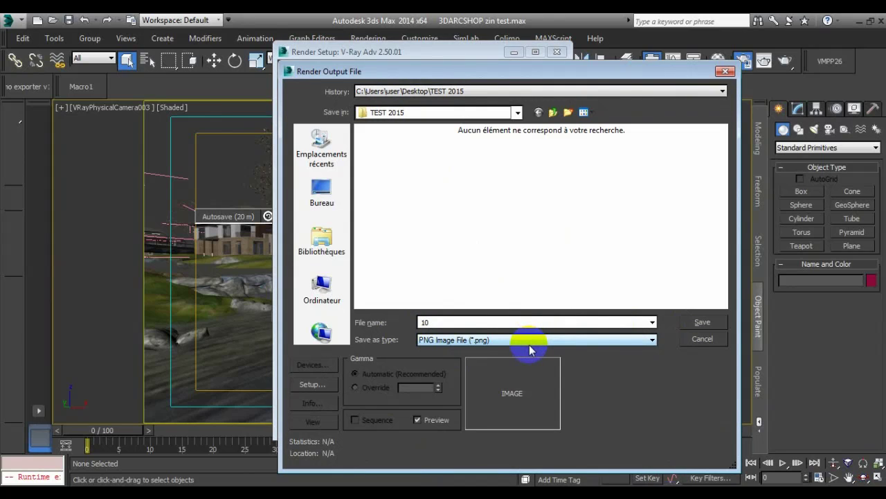
click(577, 340)
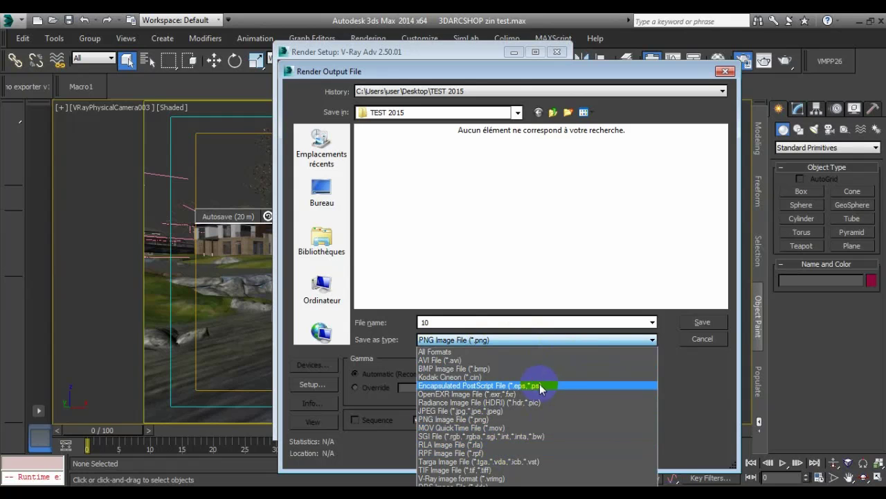
click(478, 321)
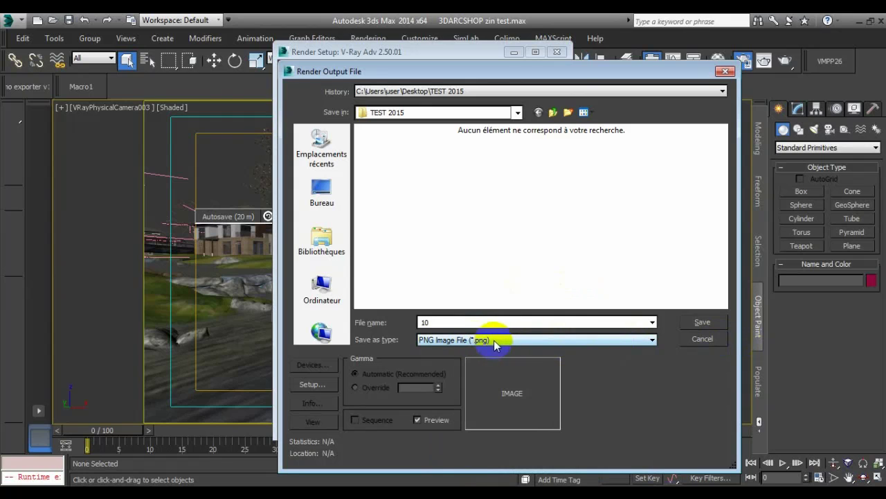
click(701, 322)
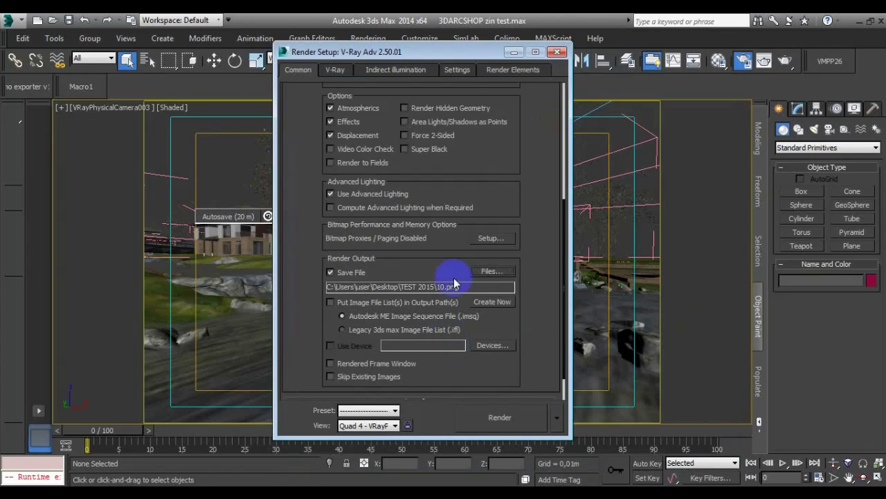
Start submitting the scene to network rendering from the render setup.
drag(355, 55, 324, 54)
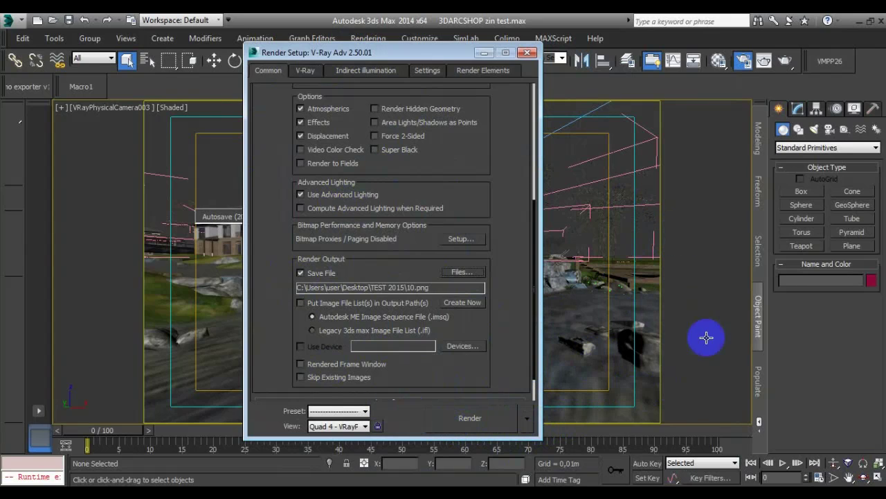
click(529, 418)
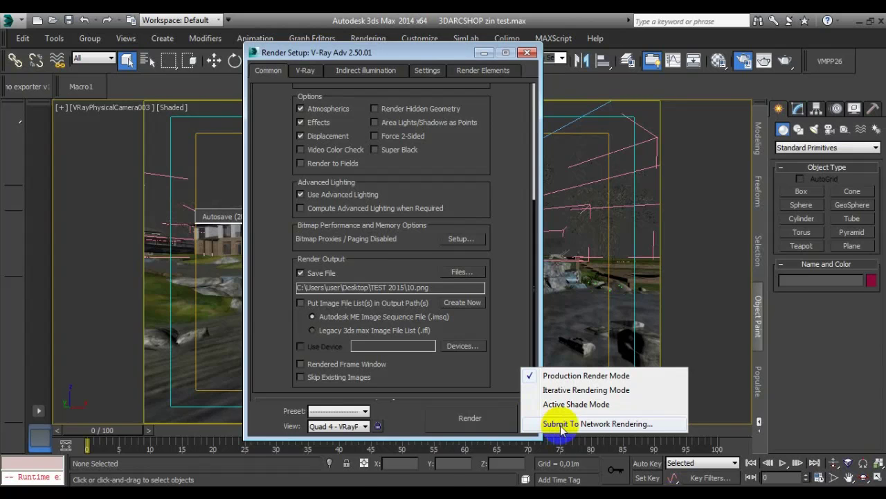
click(561, 424)
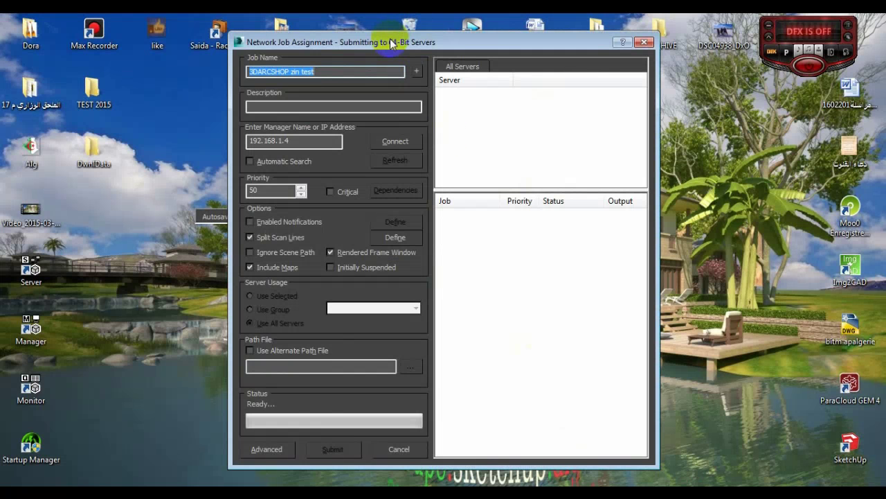
drag(391, 43, 415, 26)
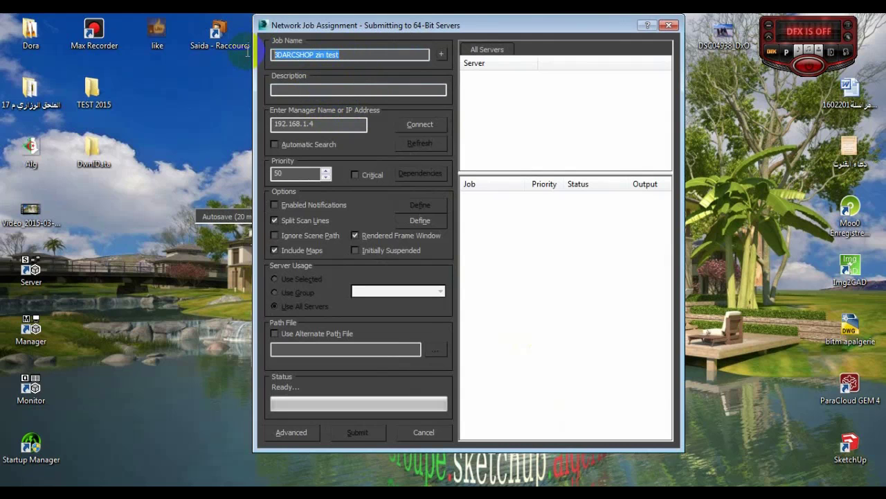
Try to connect the network job assignment to the manager at 192.168.1.4.
drag(332, 123, 235, 129)
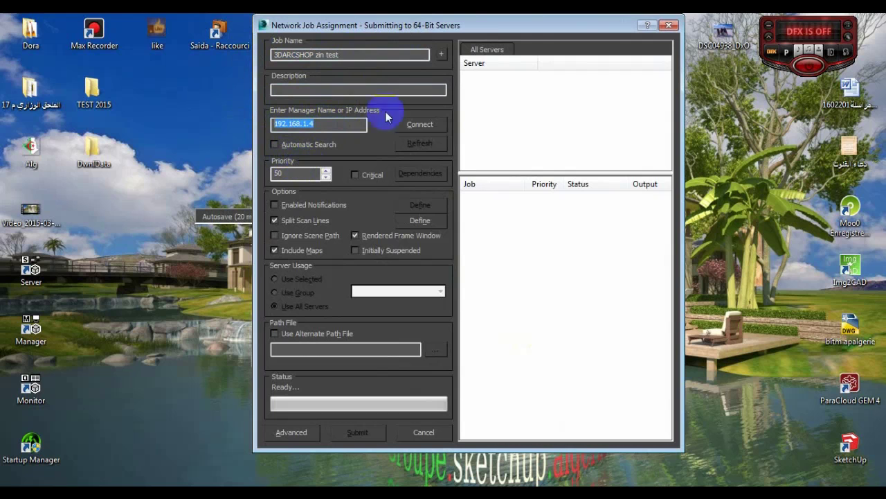
drag(396, 24, 459, 40)
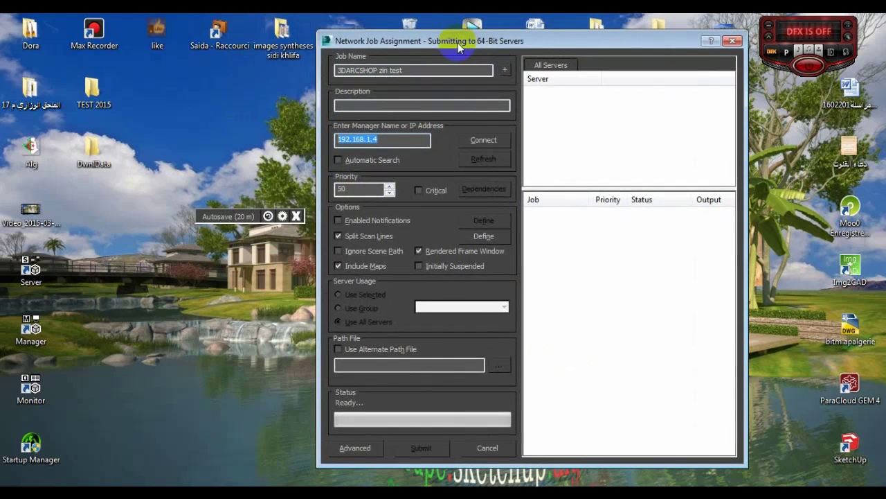
click(484, 141)
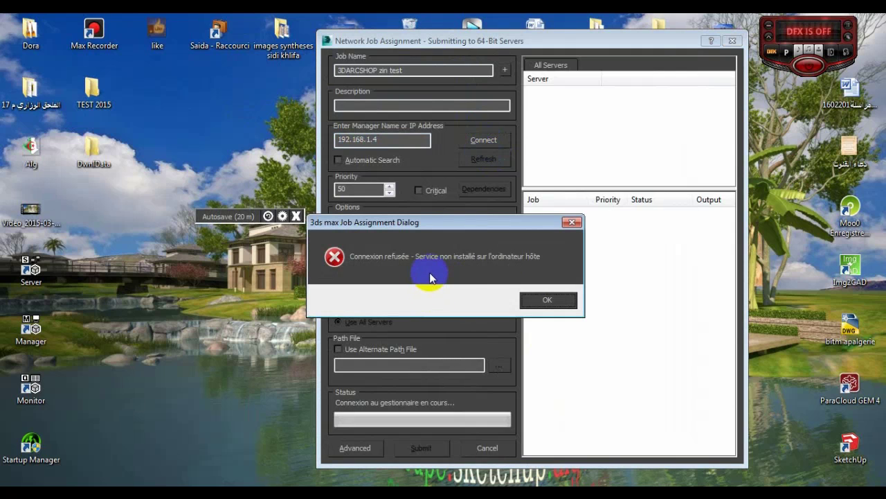
drag(409, 223, 285, 157)
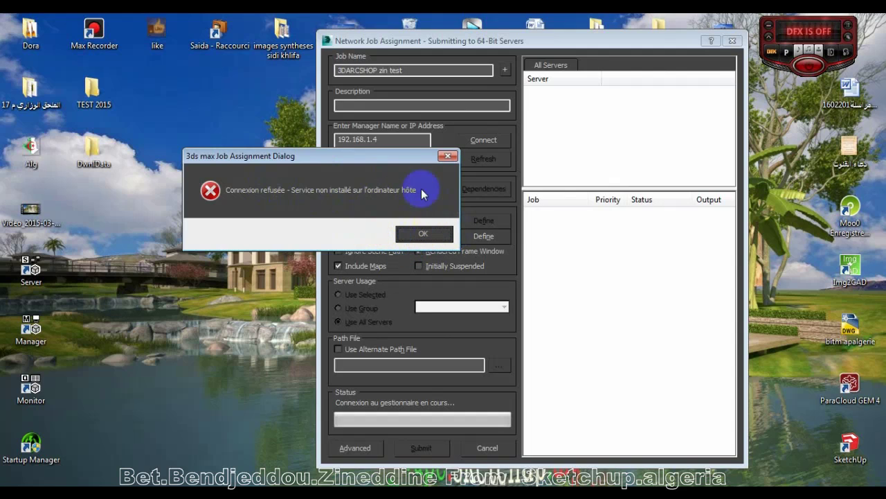
click(447, 156)
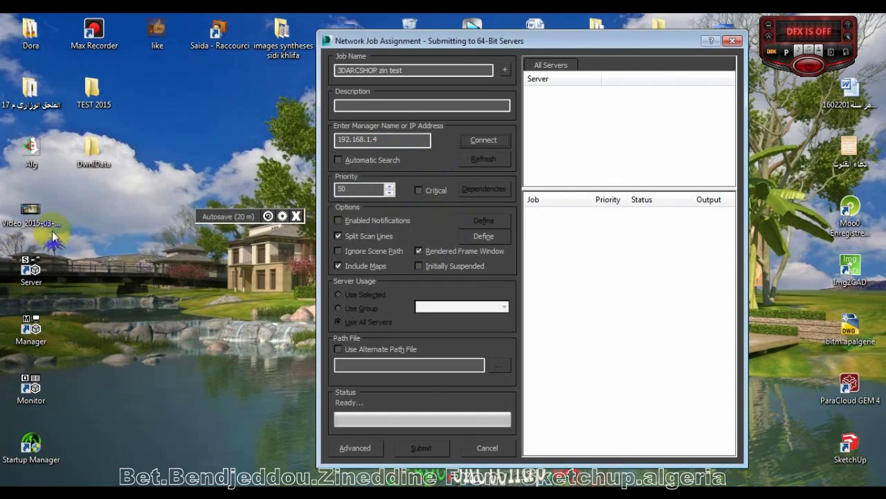
Run the Backburner Manager from the desktop as administrator.
right_click(26, 331)
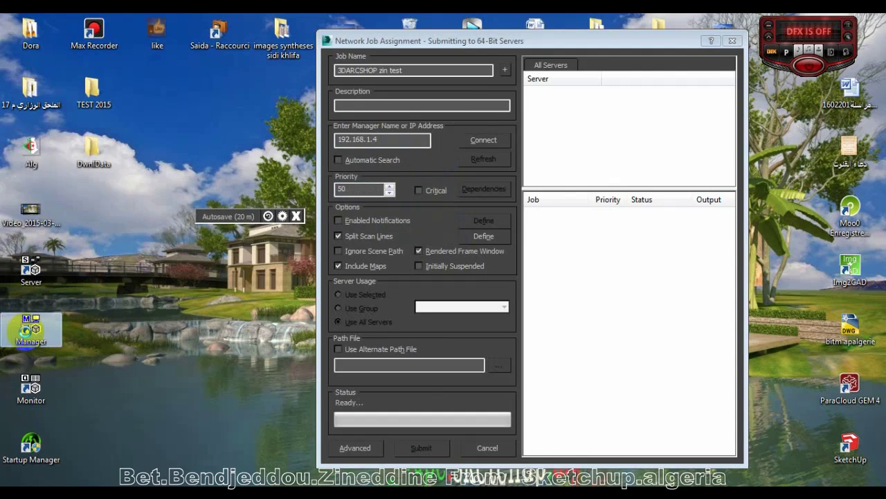
click(77, 214)
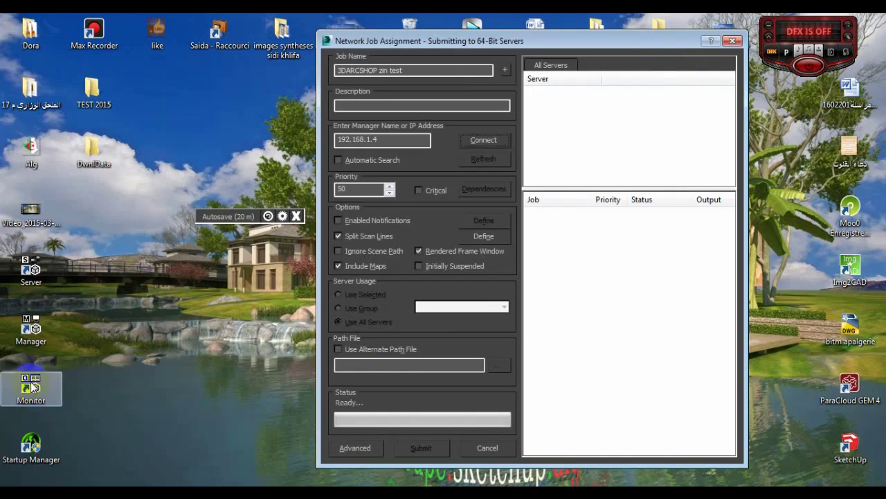
Run the Backburner Monitor from the desktop as administrator and close its window.
right_click(32, 272)
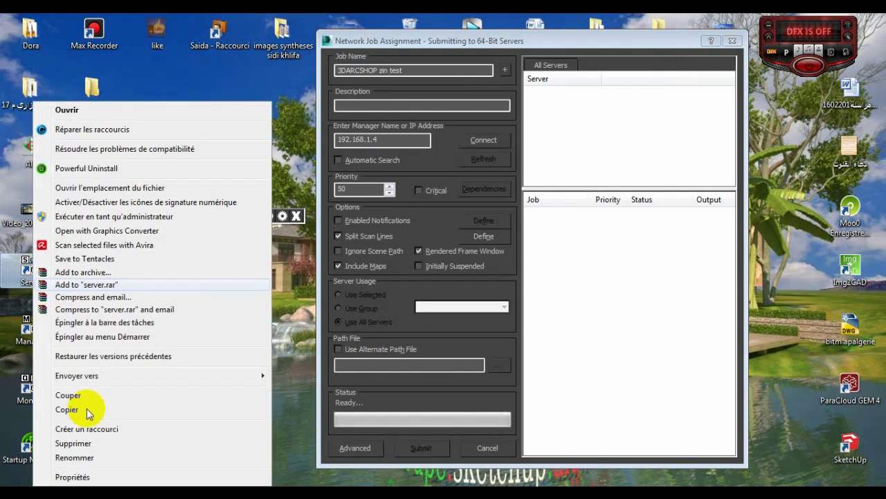
click(26, 391)
right_click(20, 395)
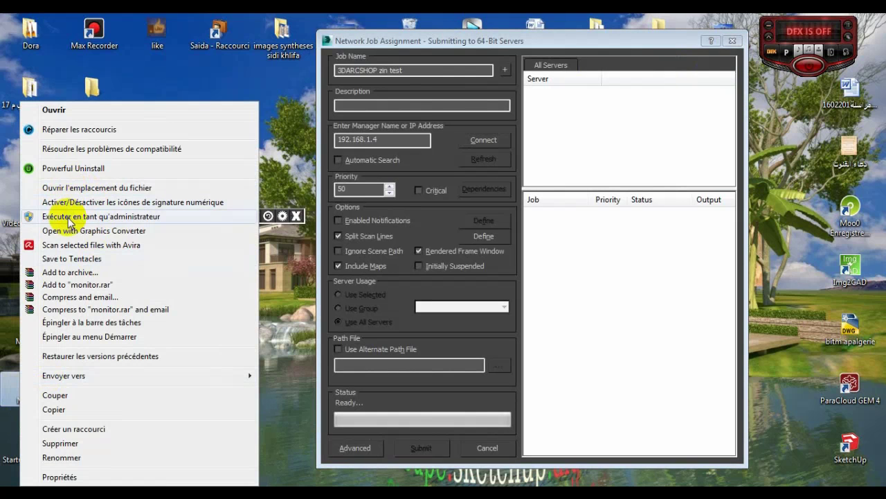
click(69, 216)
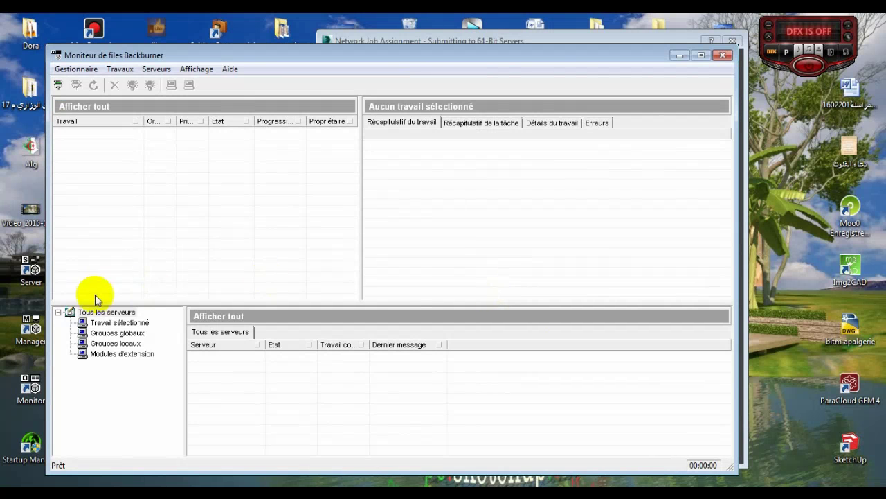
click(720, 54)
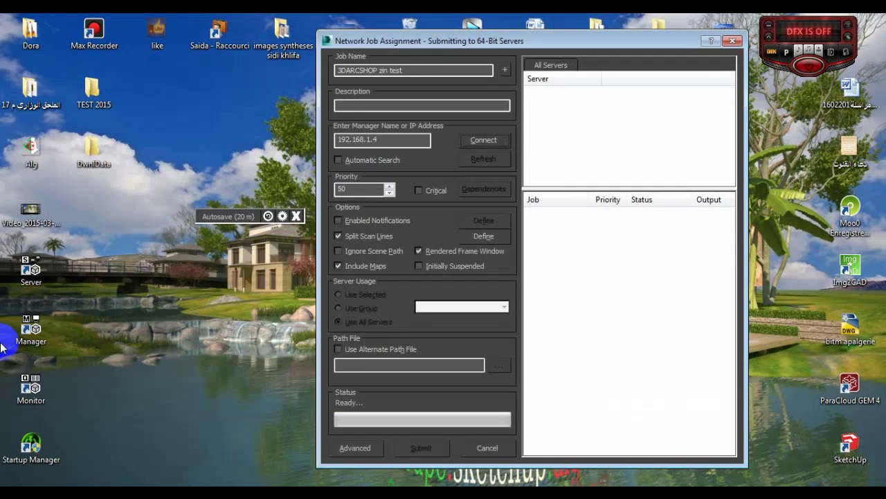
Run the Backburner Server from the desktop as administrator and minimize its window.
click(30, 269)
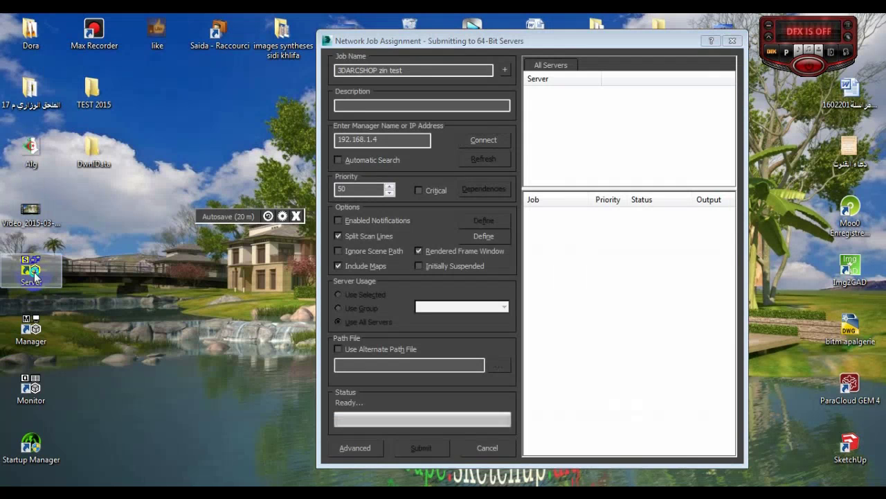
right_click(34, 271)
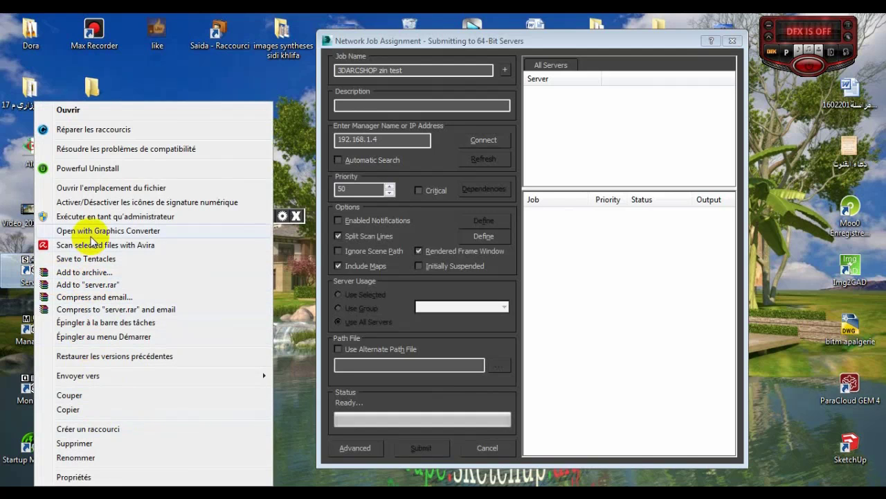
click(90, 216)
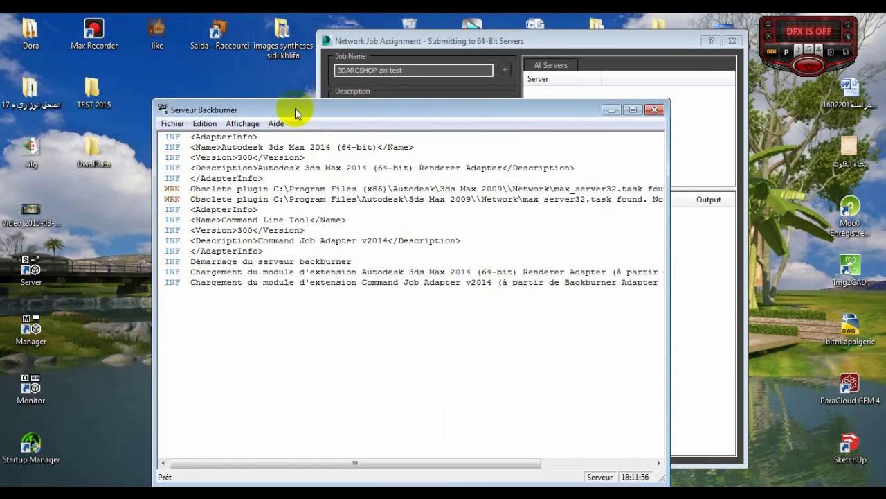
drag(295, 108, 263, 80)
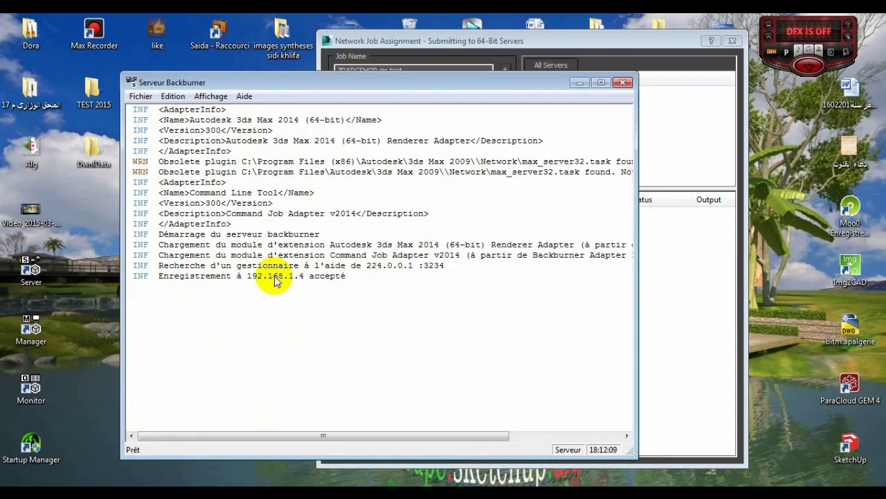
click(581, 84)
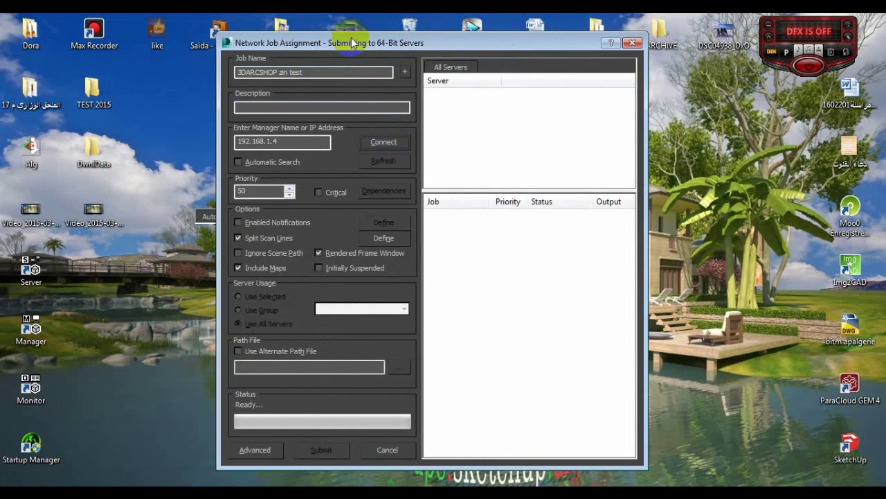
Review the job name, manager address, priority and Split Scan Lines option in the network job assignment.
drag(354, 43, 360, 43)
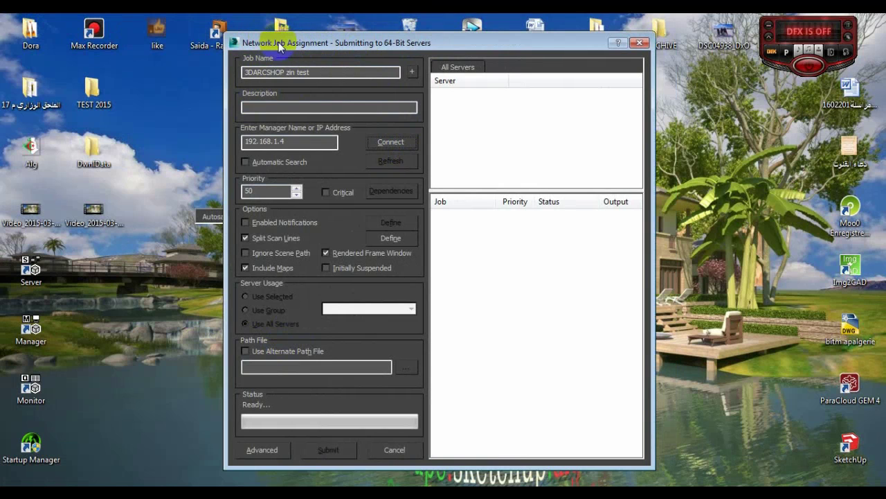
drag(270, 42, 296, 47)
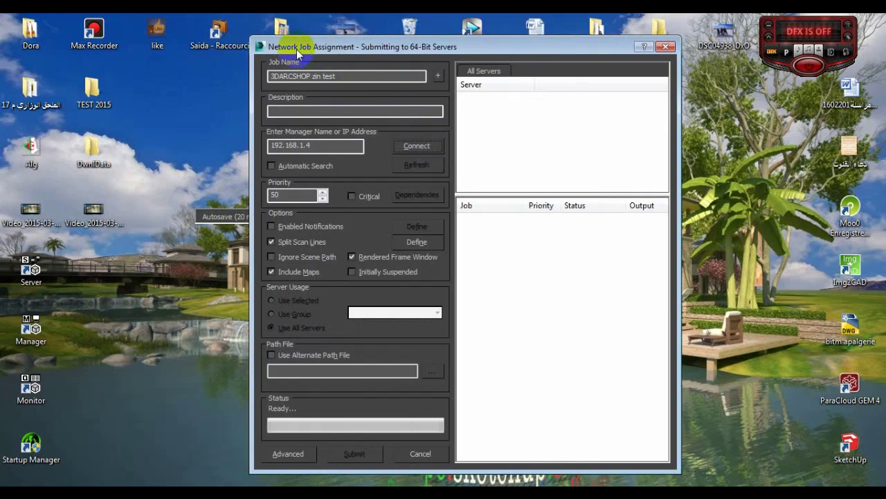
drag(311, 47, 294, 47)
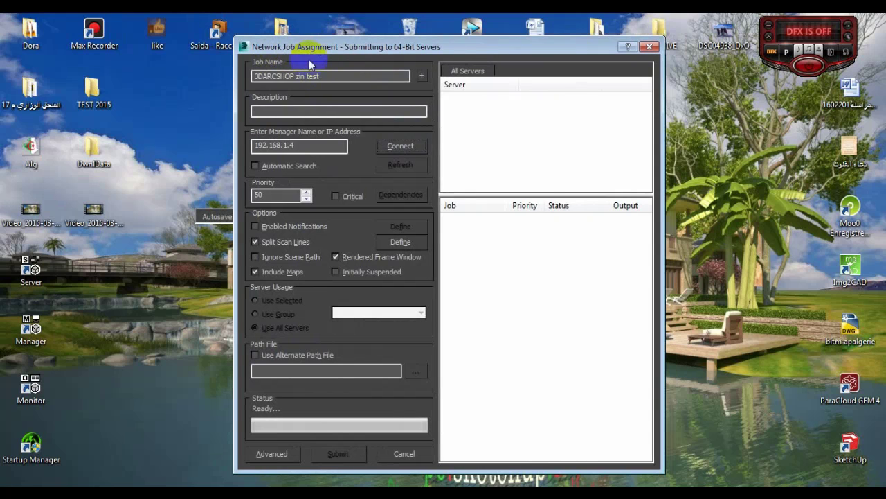
drag(326, 75, 244, 76)
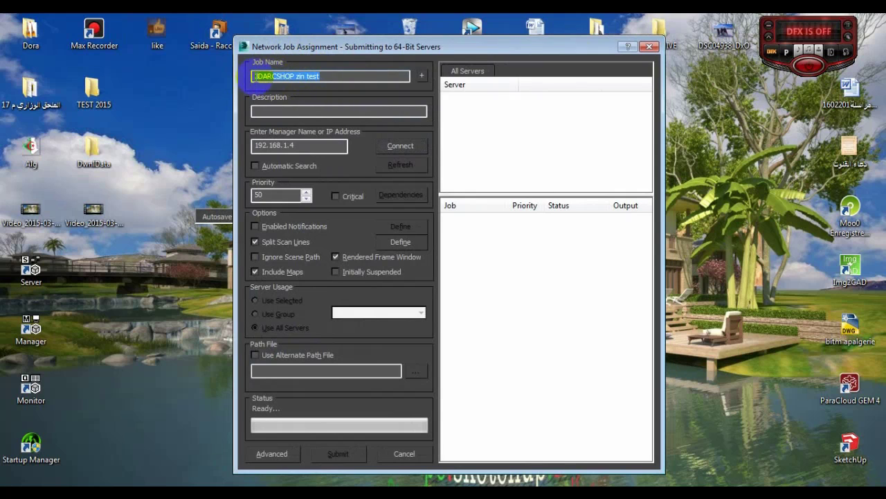
drag(309, 79, 243, 76)
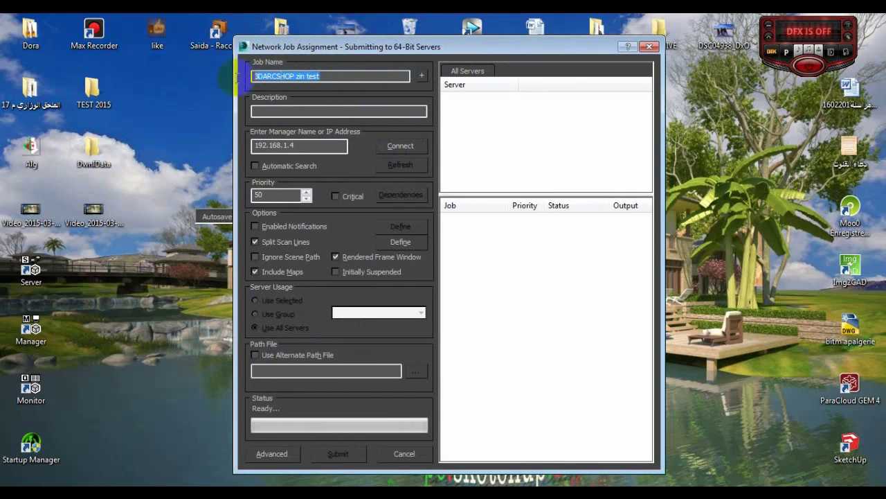
drag(313, 146, 251, 146)
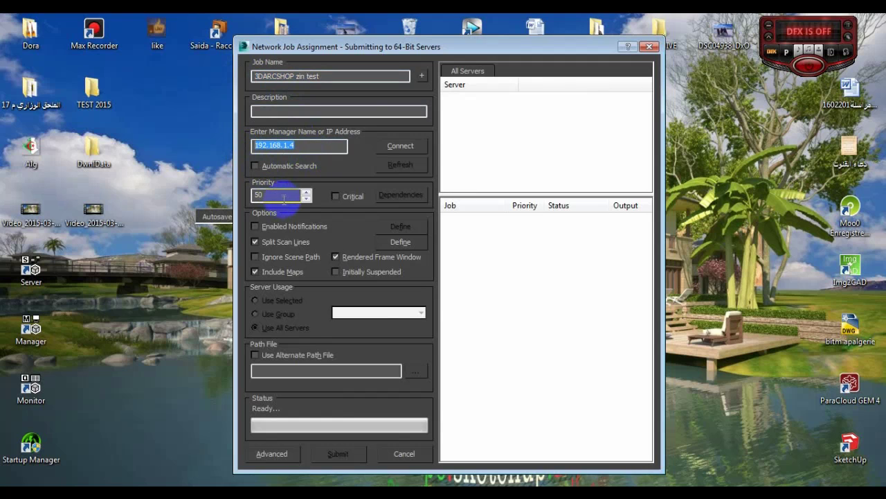
drag(277, 194, 239, 197)
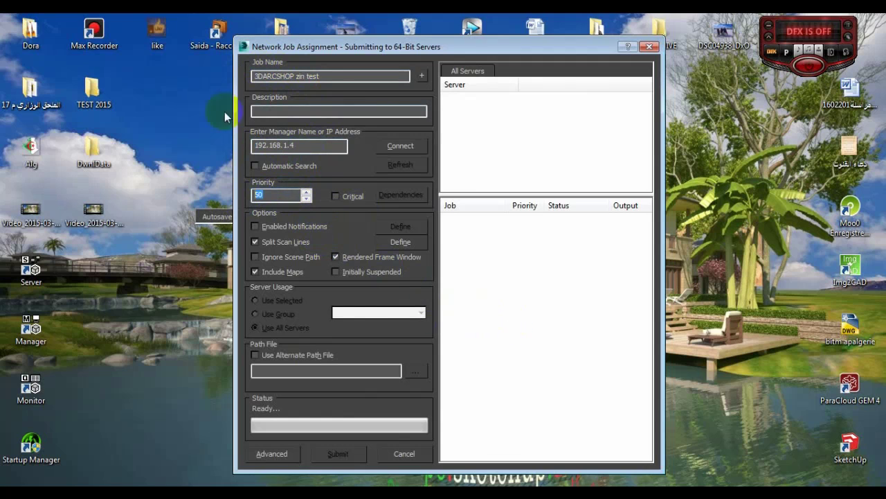
click(269, 223)
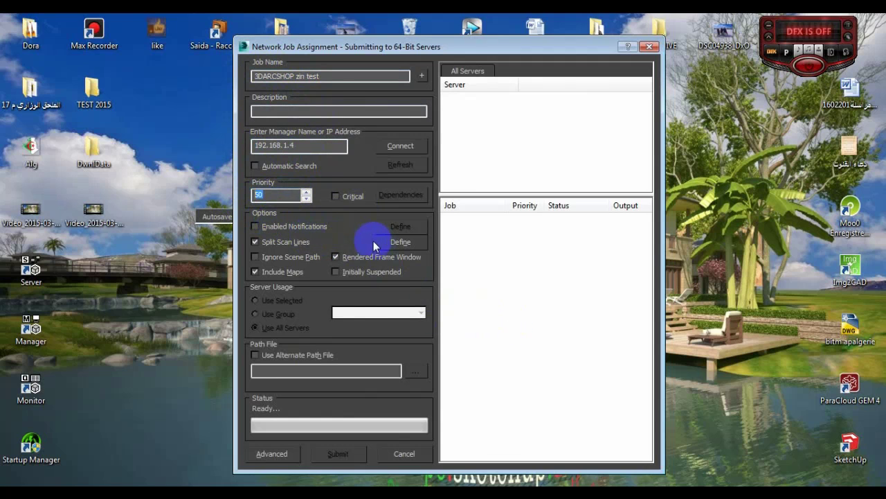
click(256, 243)
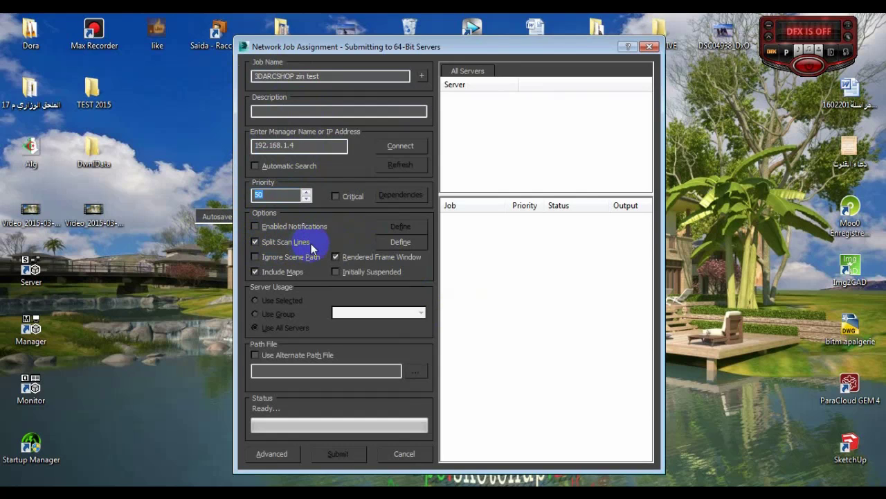
Reposition the Network Job Assignment window and widen its server and job lists.
drag(374, 47, 291, 38)
drag(581, 28, 671, 26)
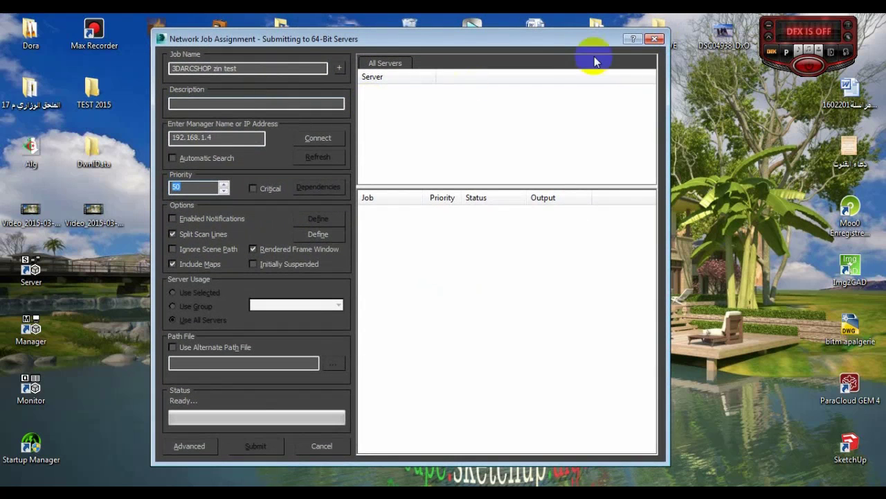
drag(260, 46, 257, 52)
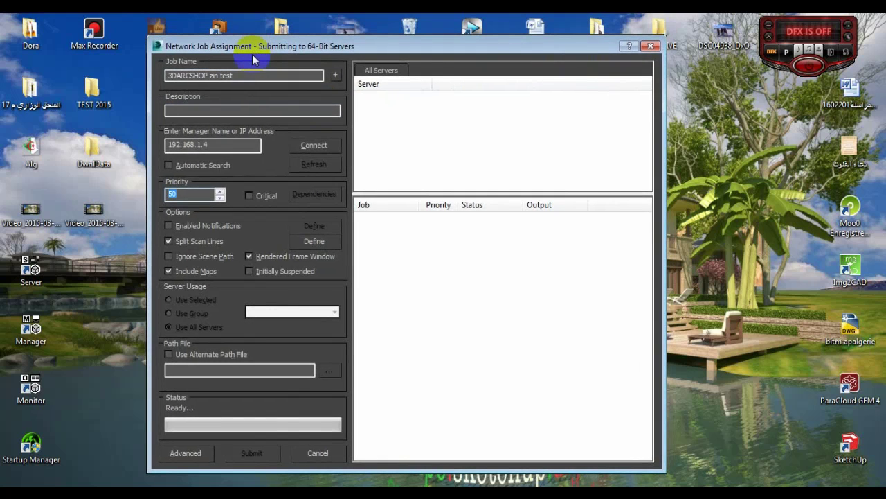
click(270, 154)
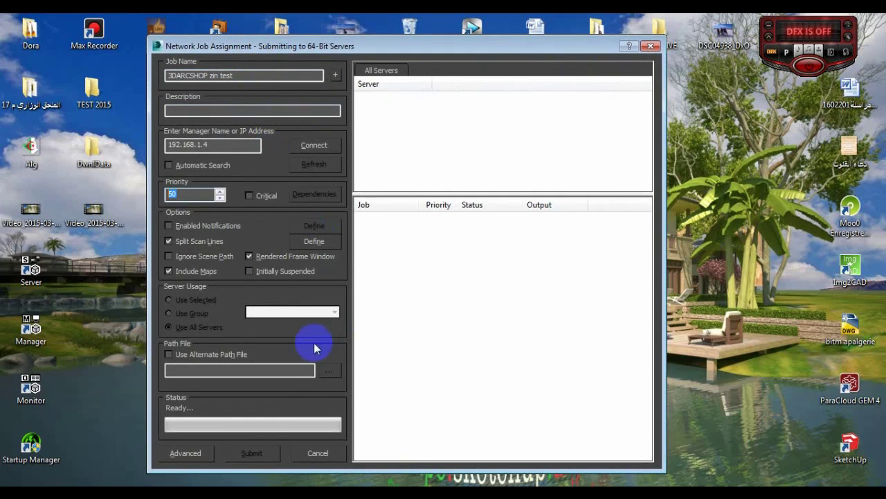
Open the strip setup for Split Scan Lines and examine the strip height and number of strips.
click(314, 241)
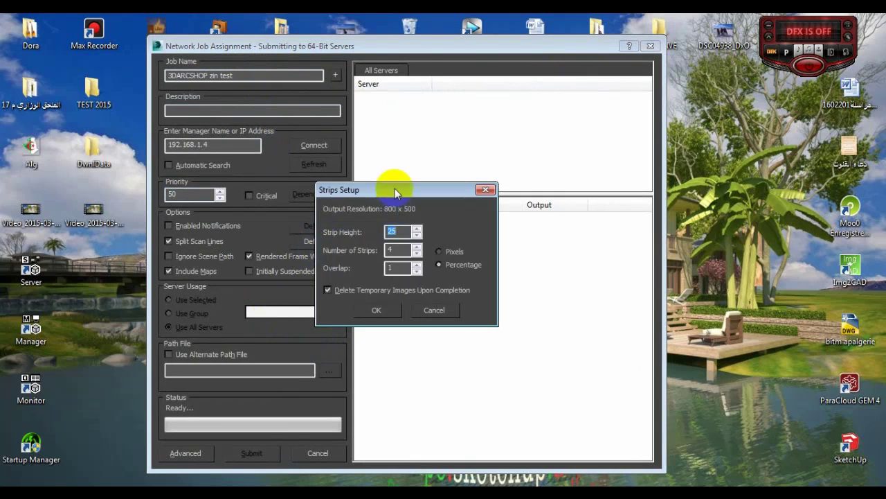
drag(369, 181, 411, 109)
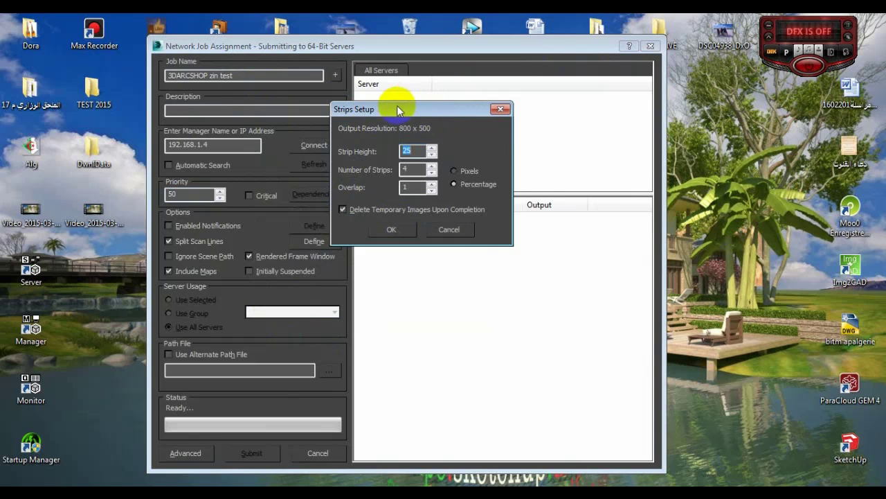
drag(399, 111, 439, 138)
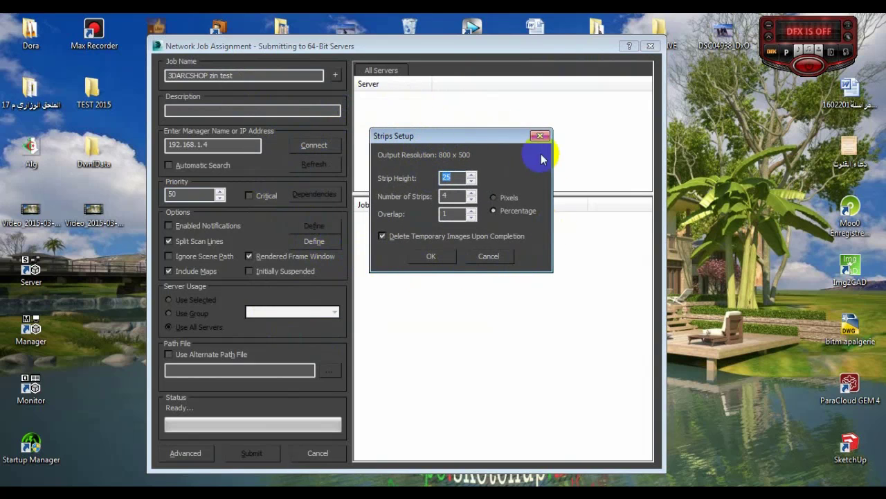
drag(483, 135, 479, 127)
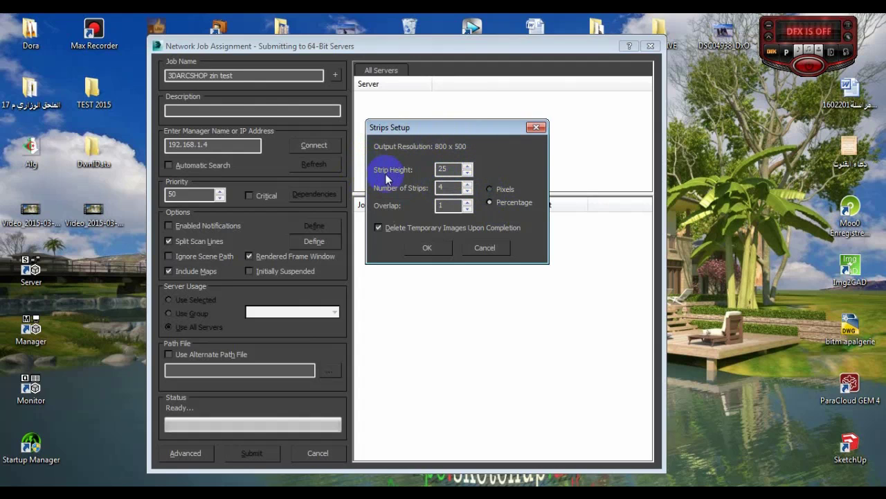
double_click(443, 169)
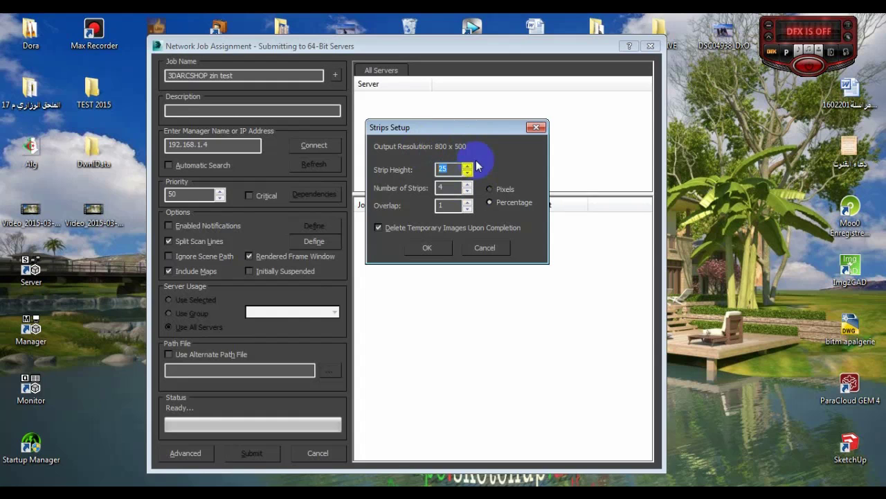
click(449, 166)
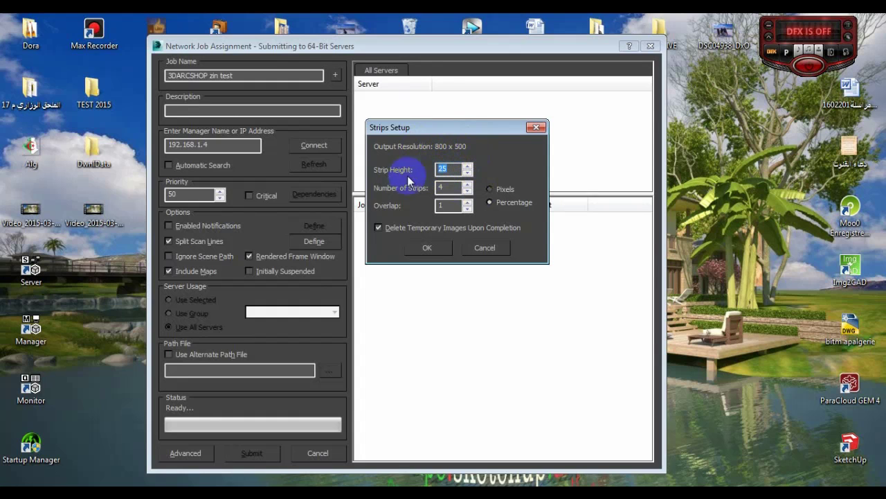
click(430, 188)
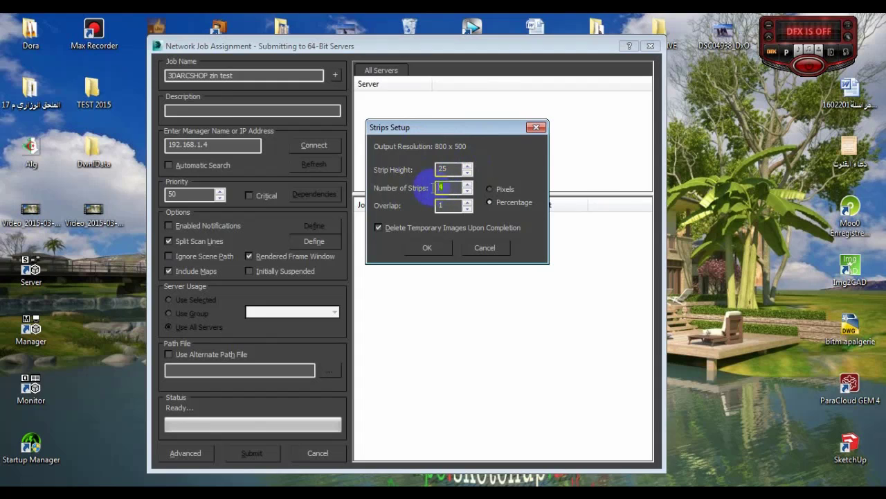
double_click(448, 188)
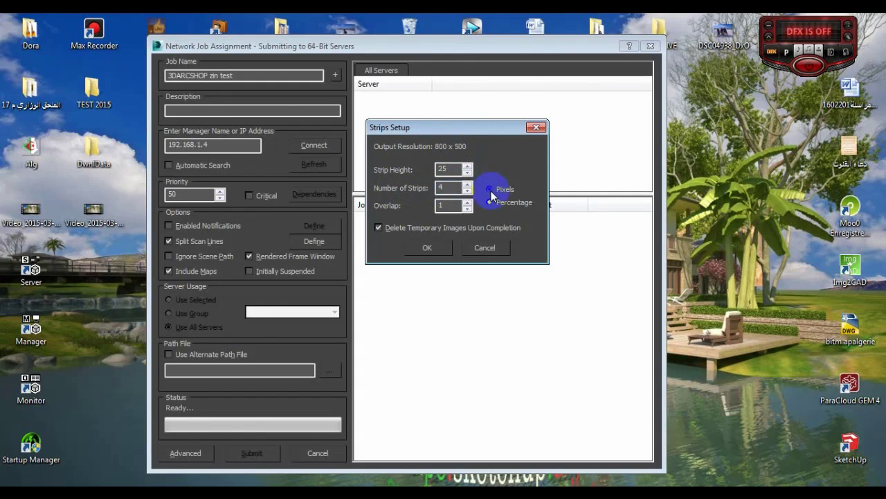
Switch the strip units to pixels to compare the values, and return them to percentage.
click(490, 189)
click(438, 168)
click(442, 185)
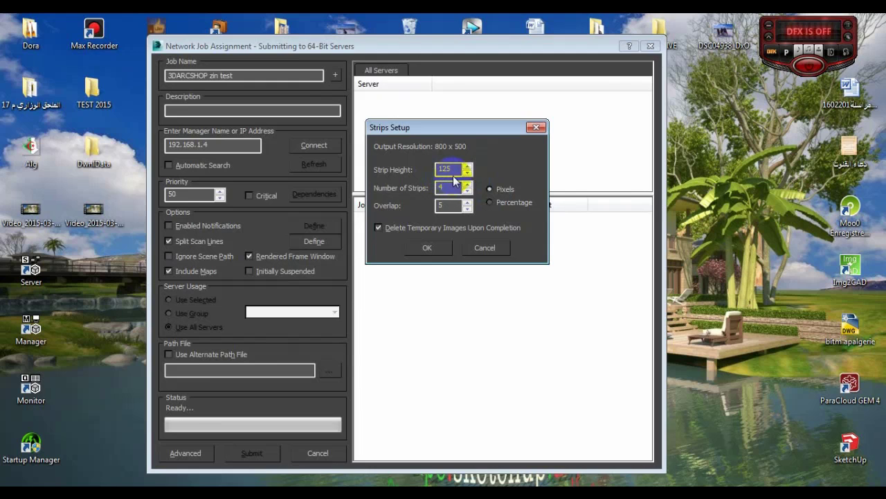
click(491, 198)
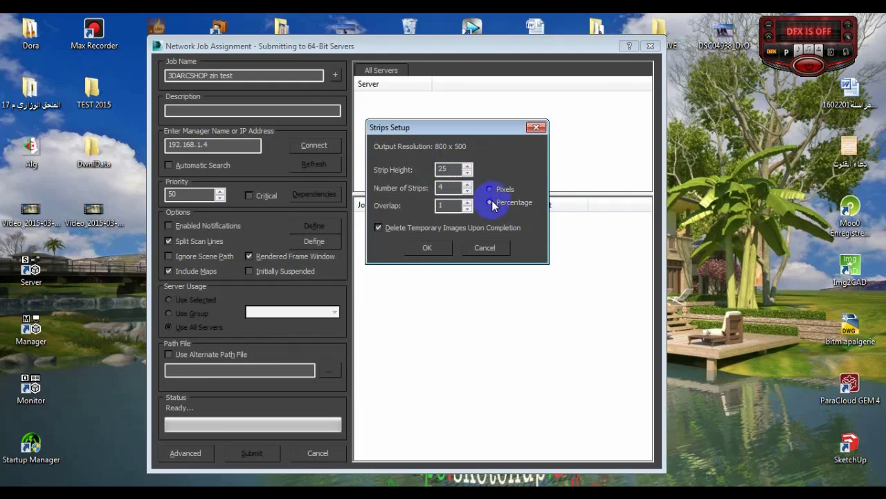
Examine the strip height, overlap and number of strips in the strip setup with percentage units.
click(436, 169)
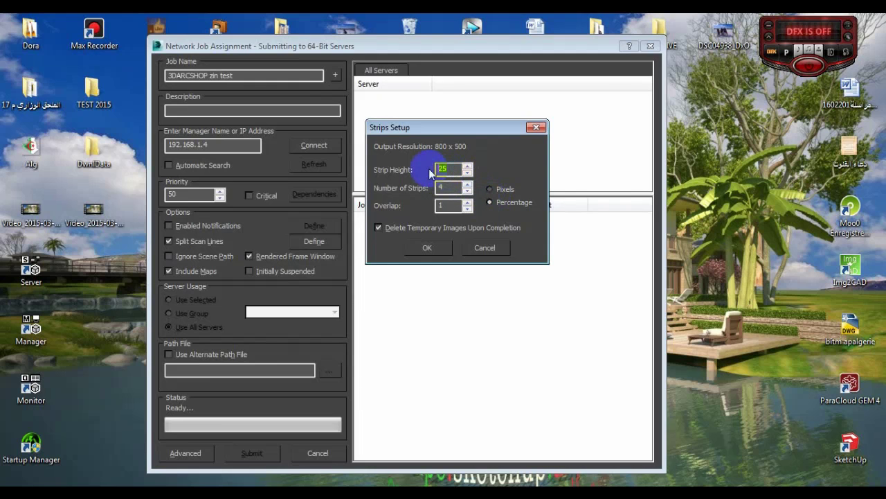
click(420, 206)
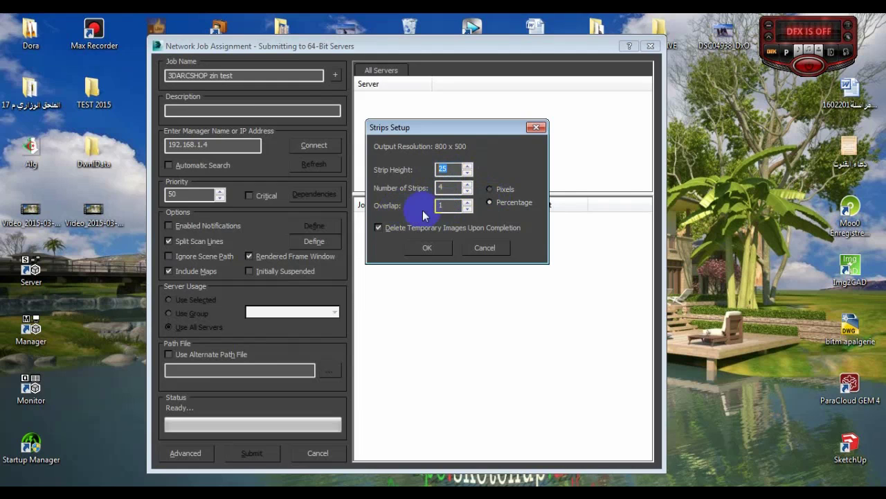
click(441, 207)
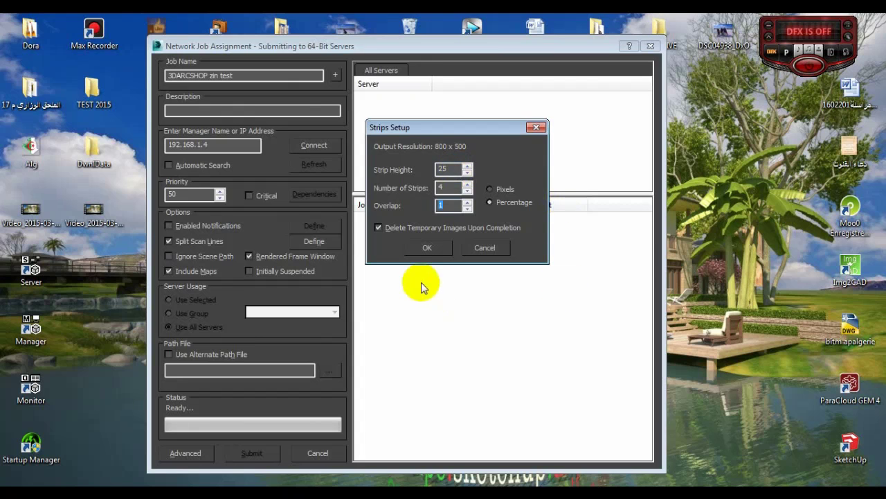
click(434, 251)
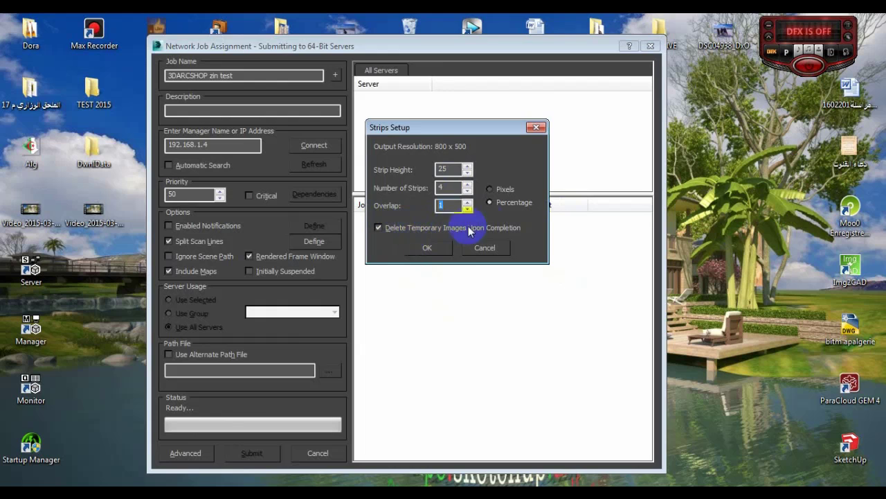
click(425, 194)
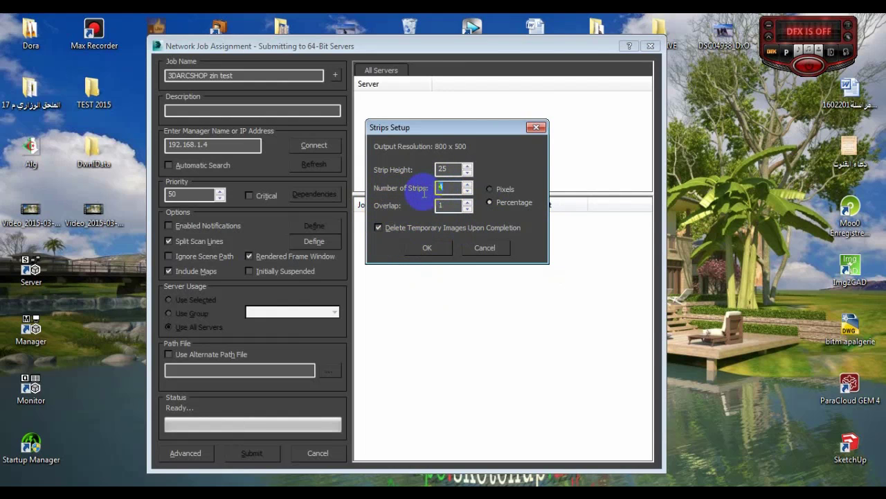
click(457, 188)
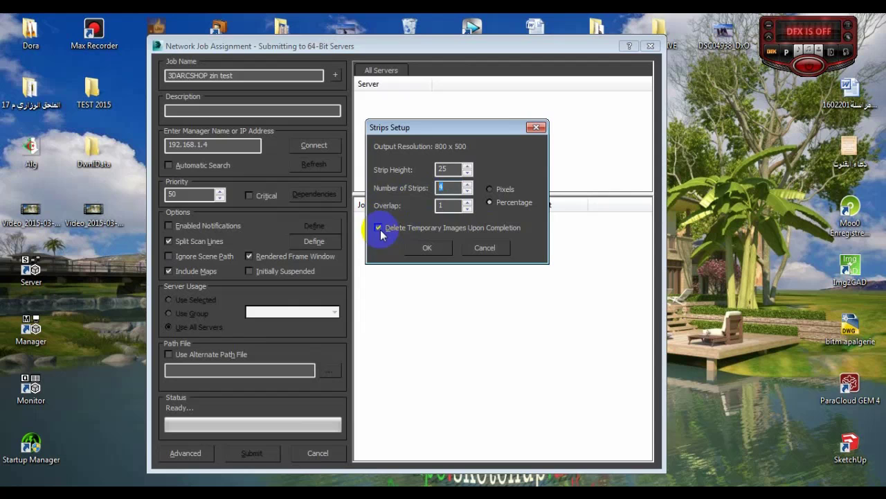
double_click(449, 187)
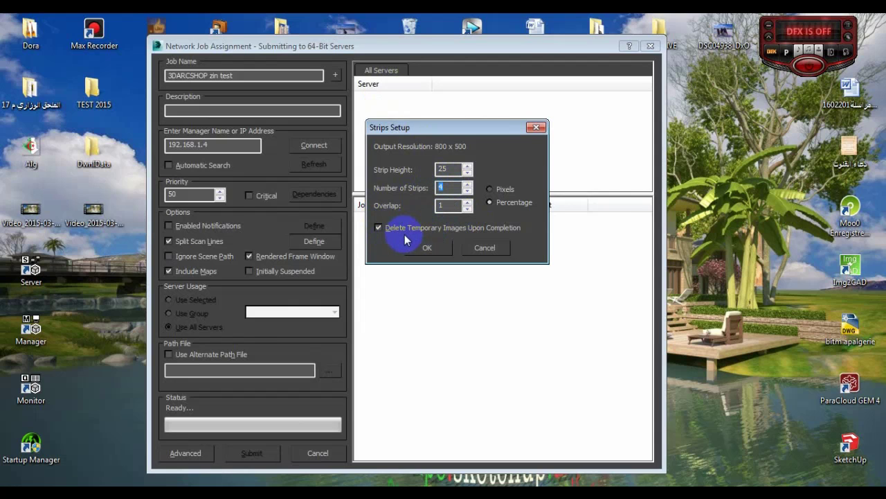
click(438, 204)
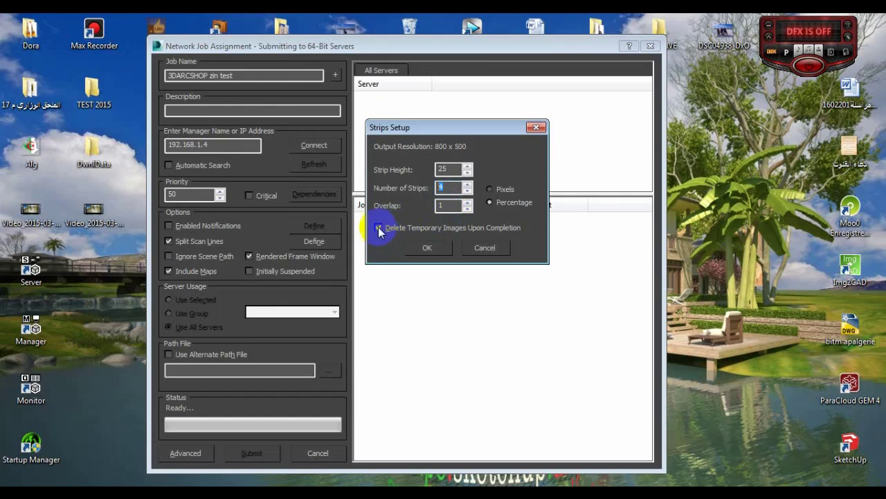
Check the strip height of 25, 4 strips and overlap of 1, and accept the strip setup.
click(440, 169)
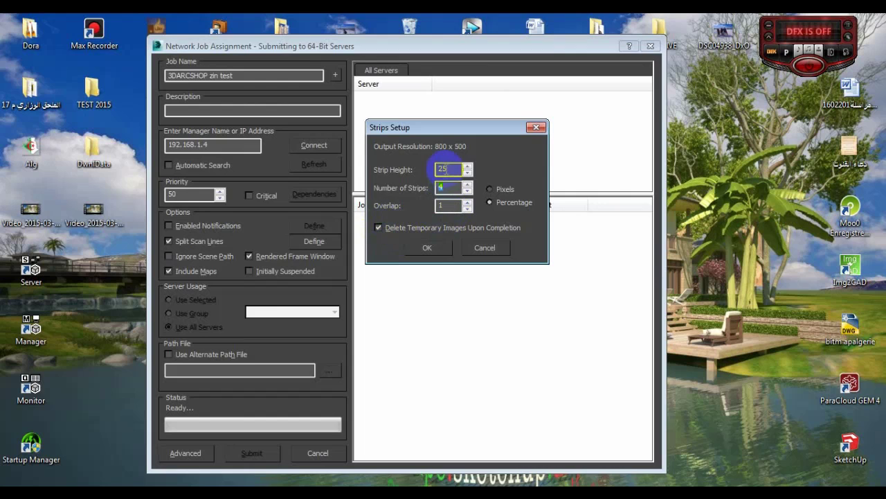
click(447, 187)
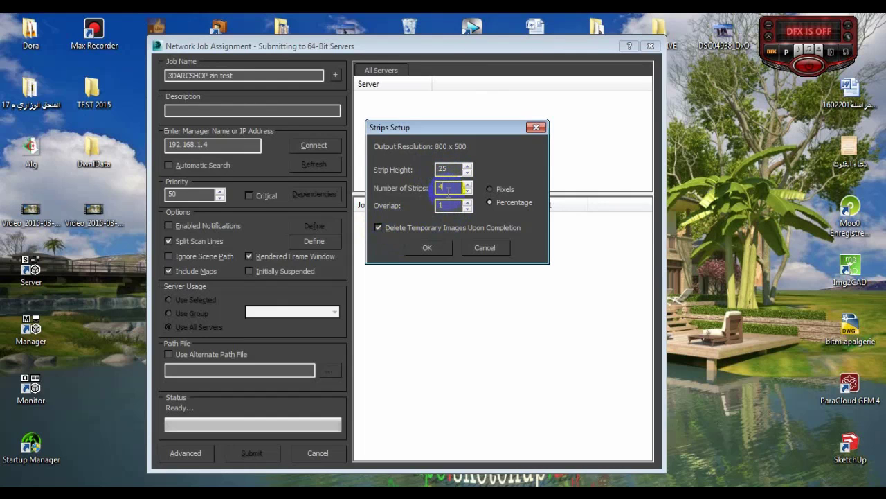
click(441, 202)
double_click(438, 206)
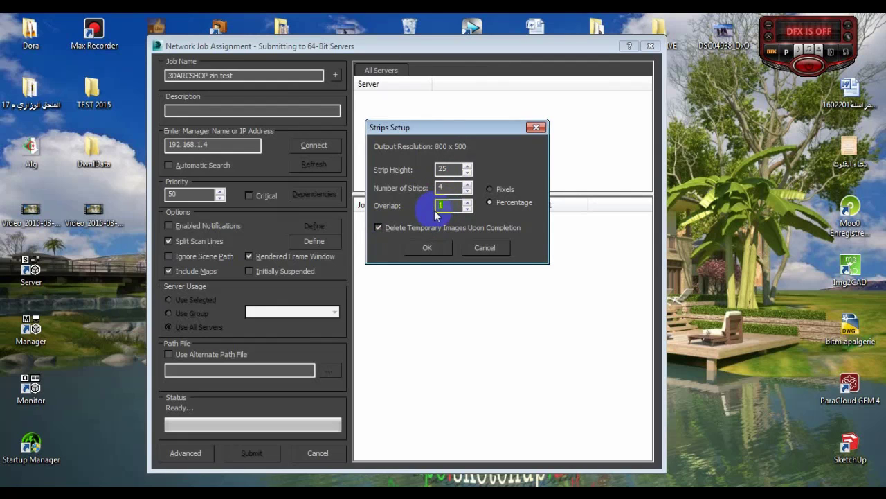
click(426, 245)
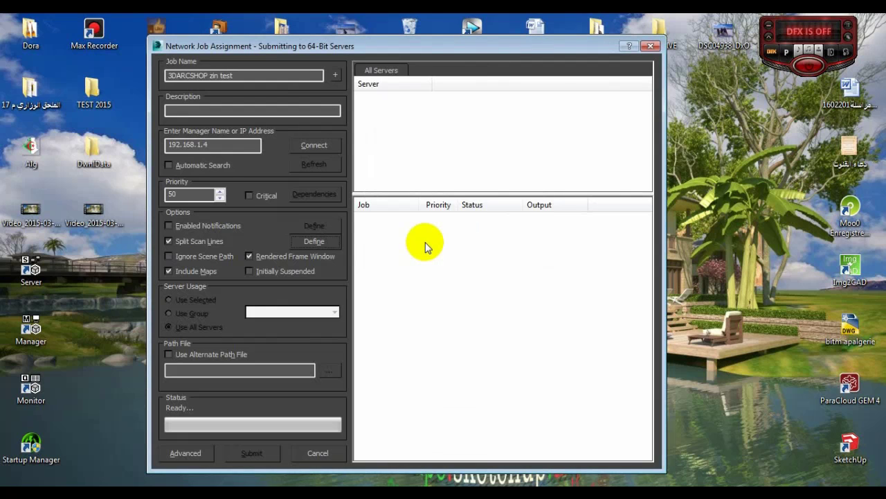
Connect to the manager at 192.168.1.4 and submit the 3DARCSHOP zin test job to all servers.
click(320, 146)
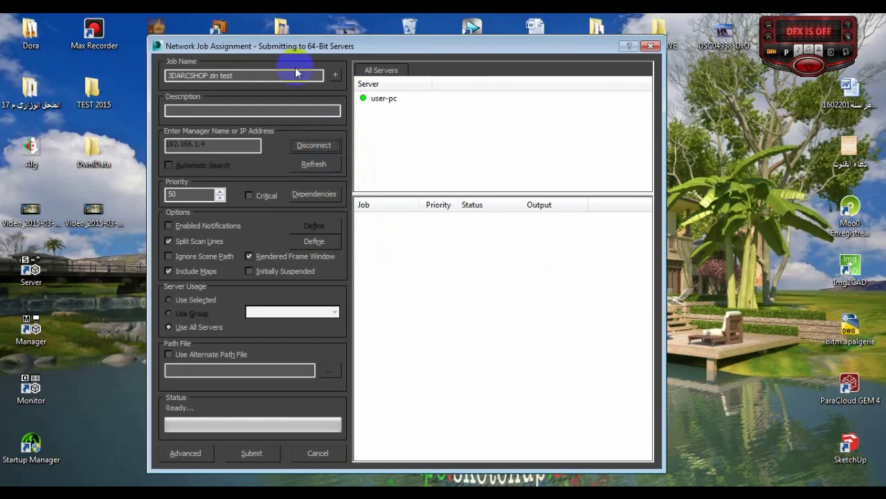
drag(287, 49, 346, 51)
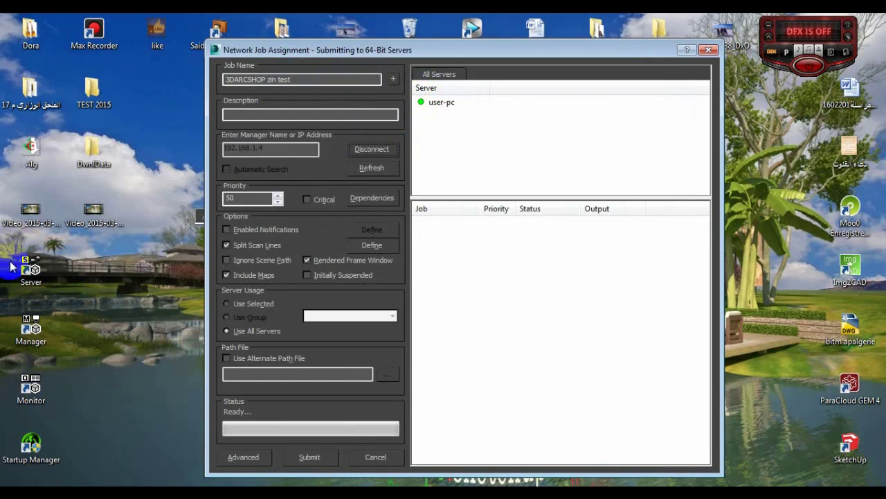
drag(383, 51, 358, 49)
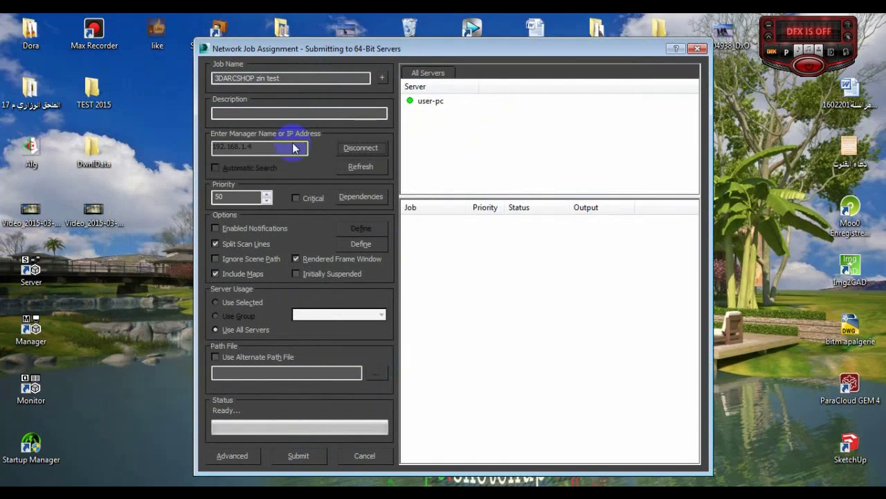
drag(298, 49, 271, 32)
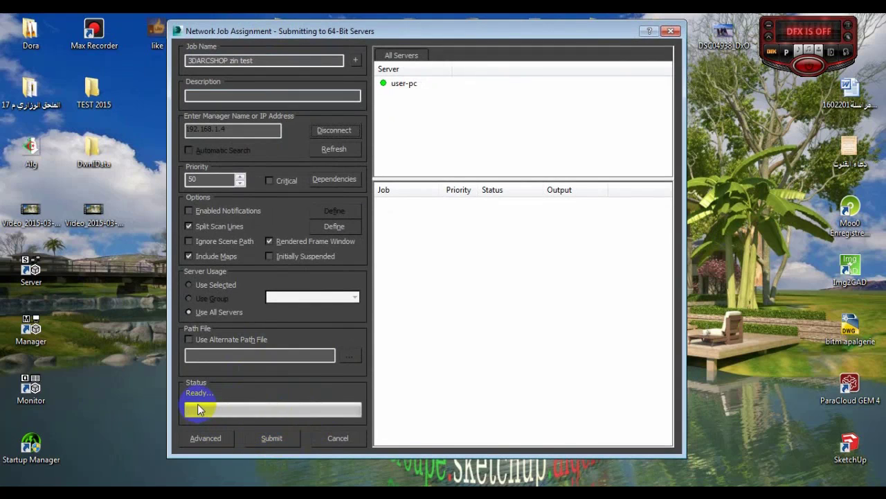
click(277, 437)
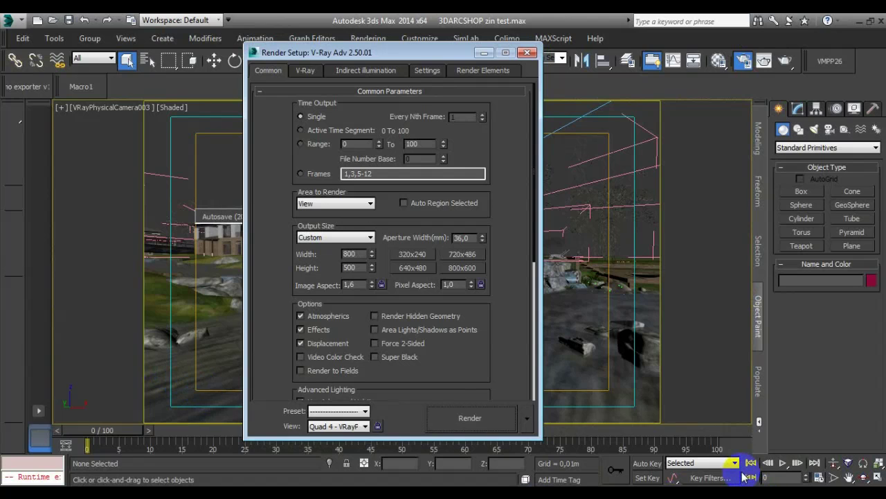
Close the Render Setup window, save the scene and minimize 3ds Max.
click(528, 53)
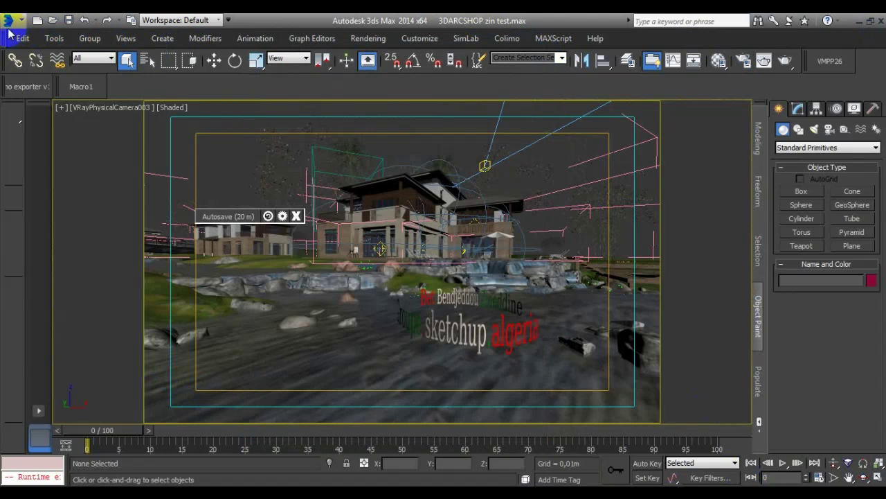
click(8, 20)
click(40, 142)
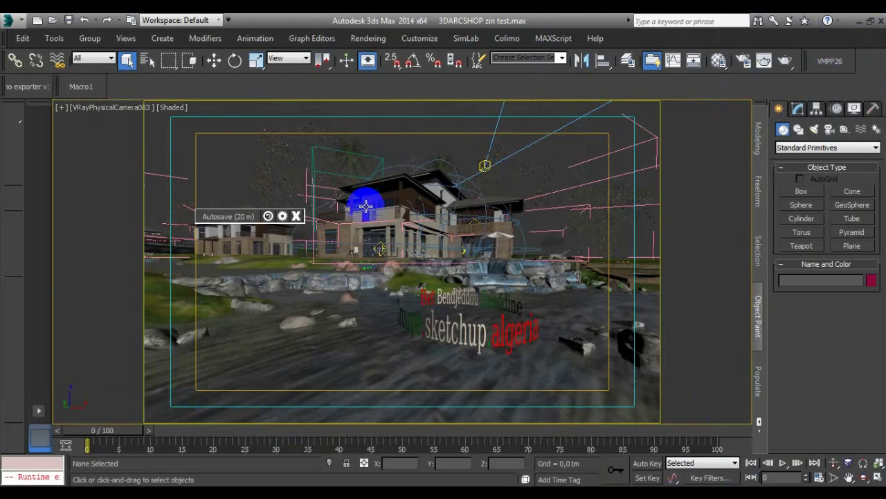
click(852, 23)
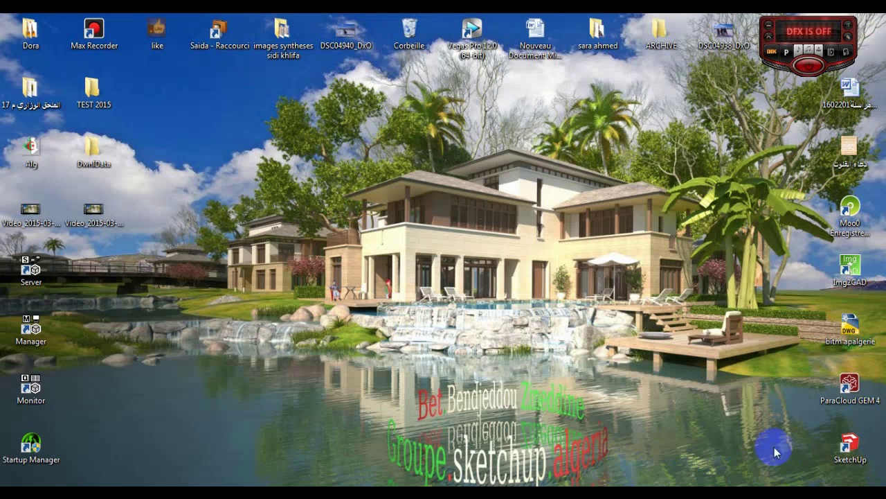
Switch to the Backburner queue monitor and move its window aside.
click(700, 471)
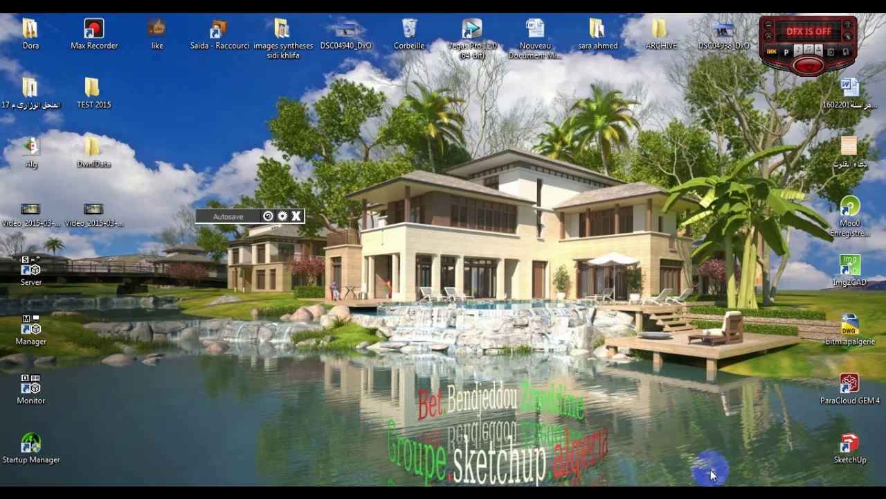
click(95, 205)
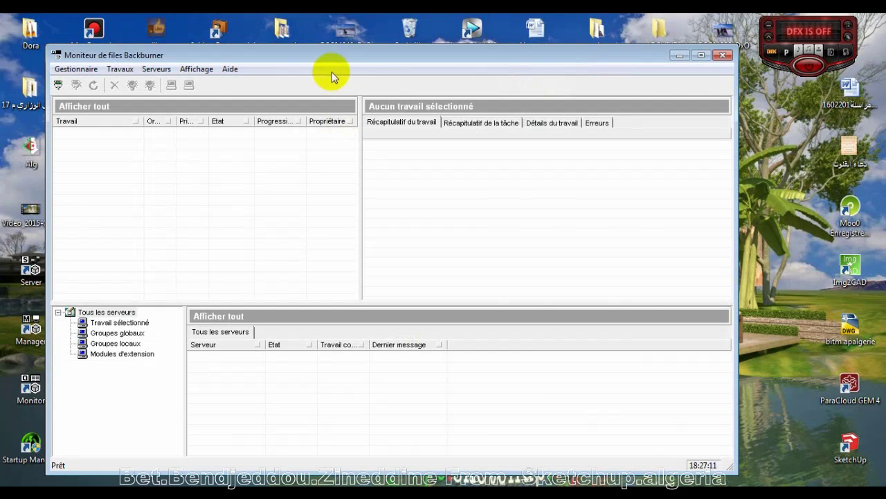
drag(302, 65, 527, 106)
Arrange the frame buffer and rendering progress windows to watch the first strip render.
drag(685, 76, 417, 60)
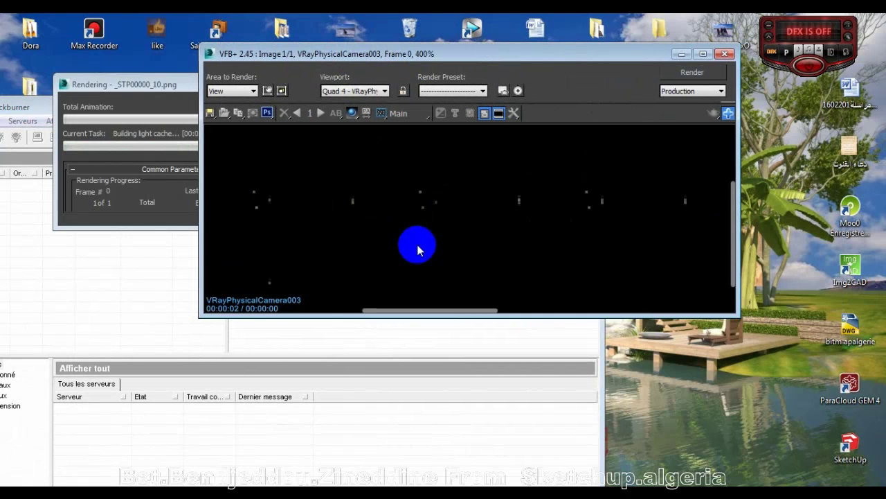
drag(370, 56, 601, 91)
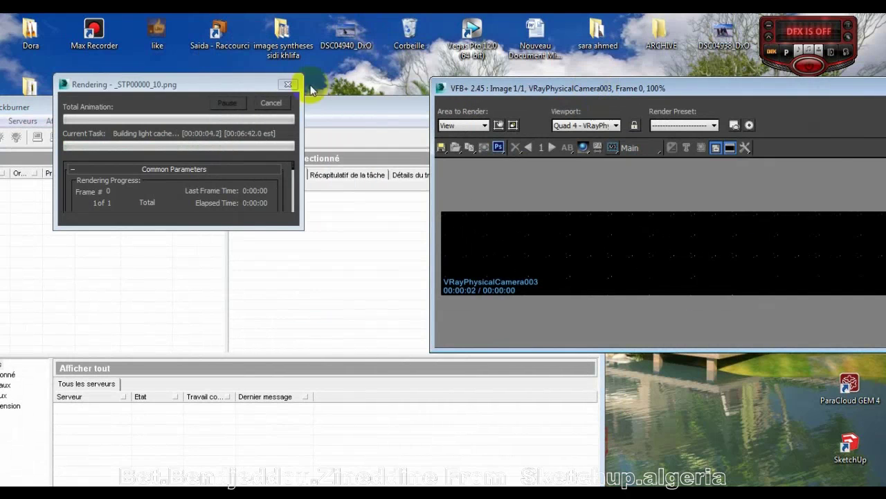
drag(235, 83, 408, 72)
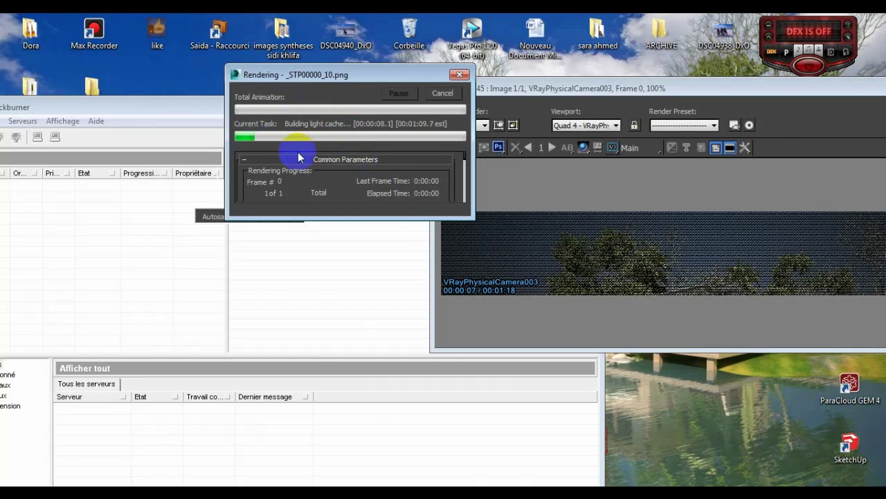
drag(324, 75, 318, 73)
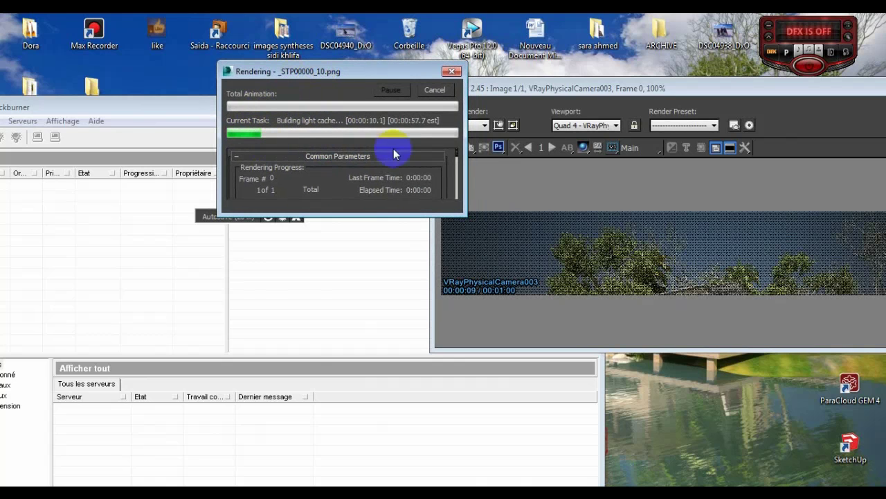
drag(581, 88, 438, 49)
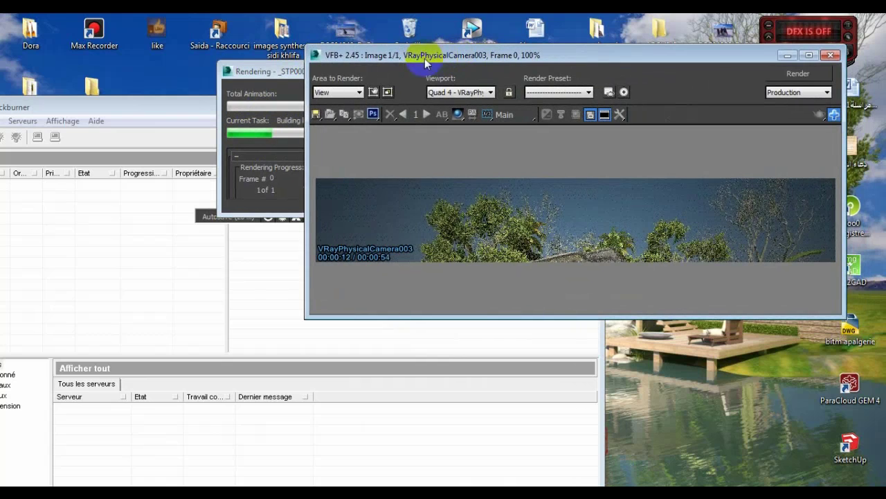
click(287, 74)
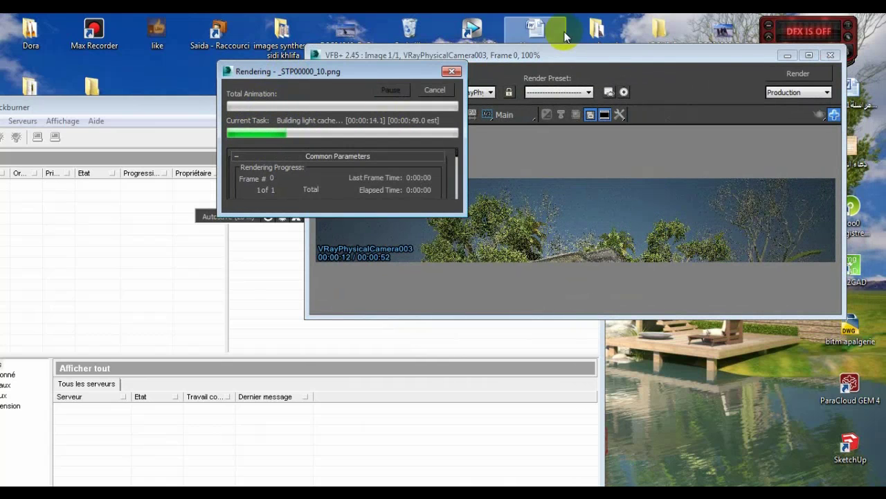
click(601, 58)
drag(601, 58, 723, 79)
Bring the Backburner monitor forward and connect it to the manager using automatic search.
drag(124, 106, 420, 111)
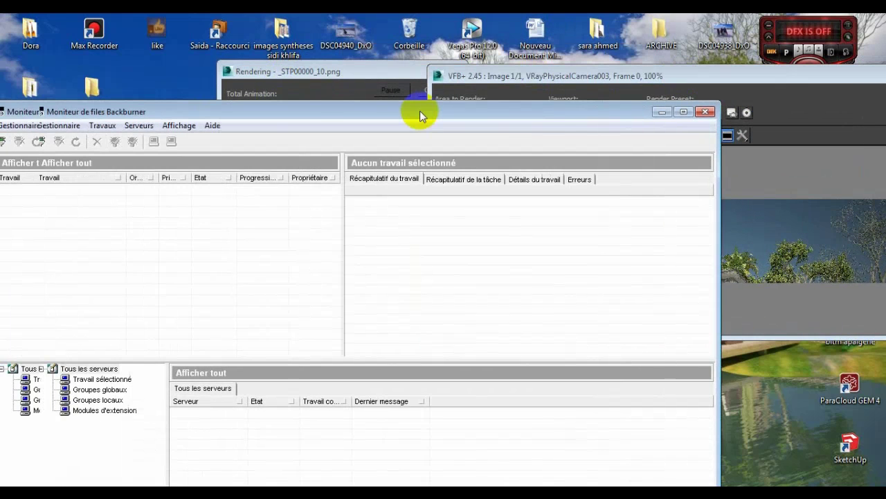
drag(337, 113, 189, 92)
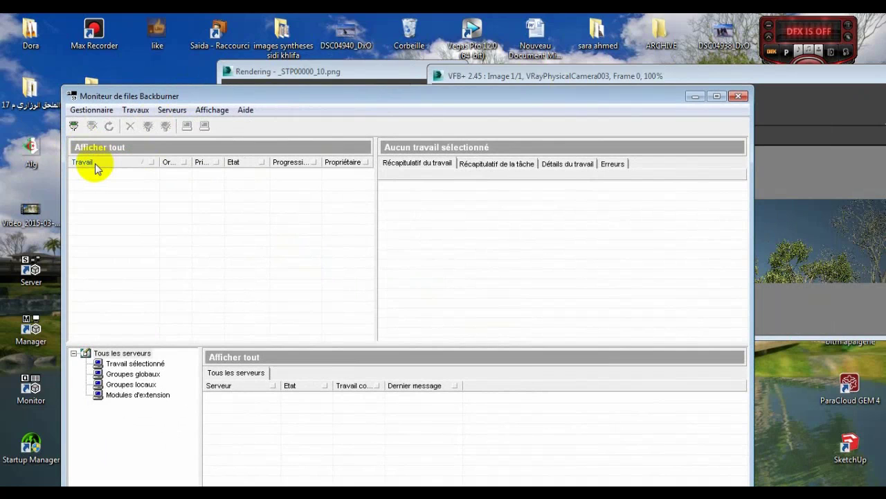
click(91, 110)
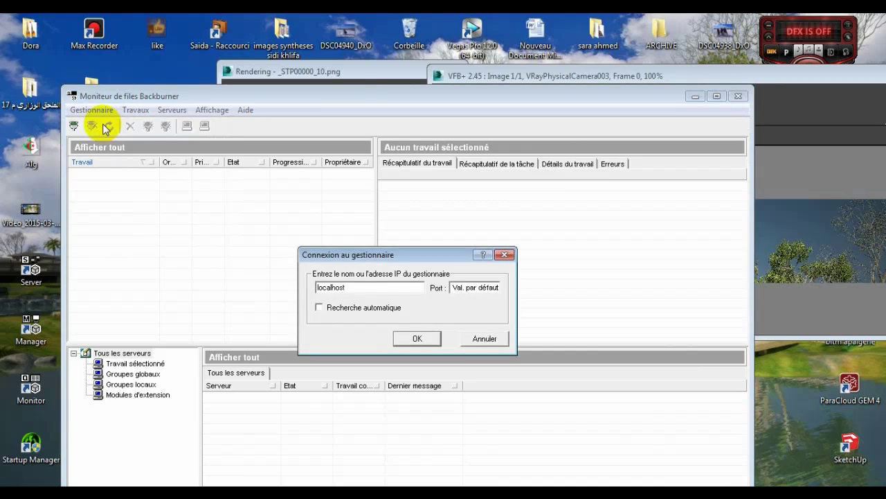
click(318, 307)
click(417, 340)
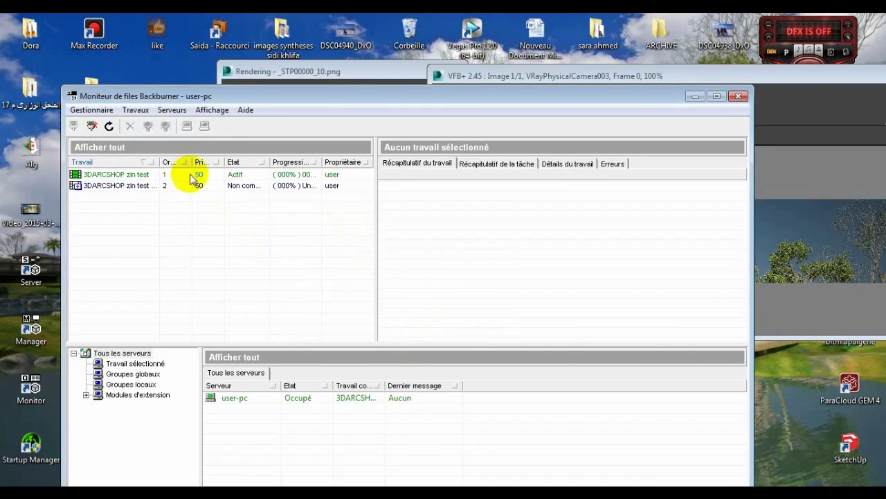
Examine the job summaries of the 3DARCSHOP zin test job and its Second Pass in the monitor.
drag(182, 94, 171, 91)
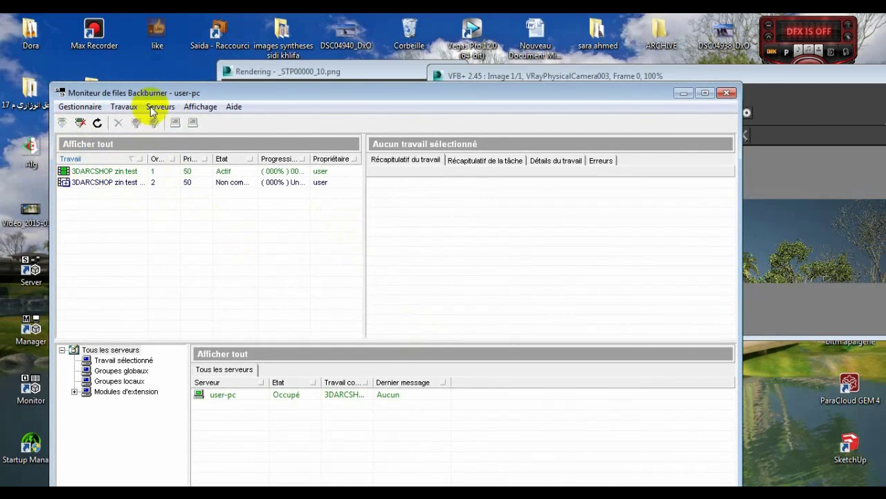
drag(213, 95, 280, 111)
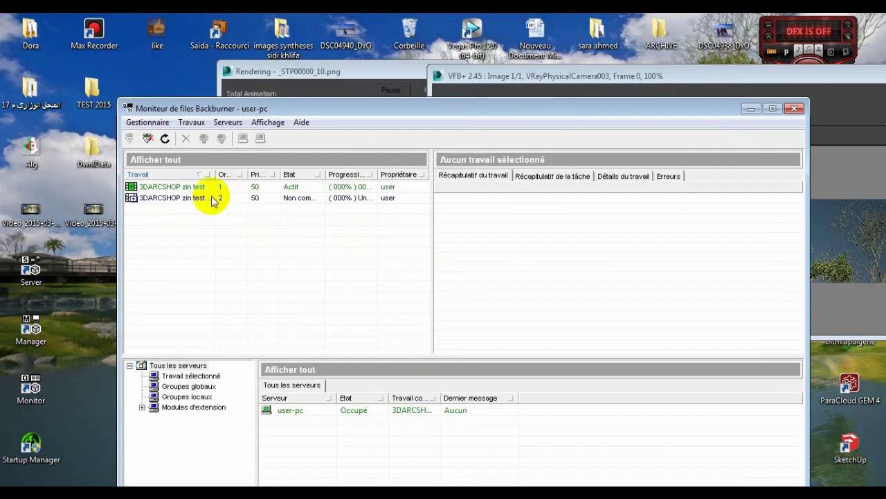
click(156, 187)
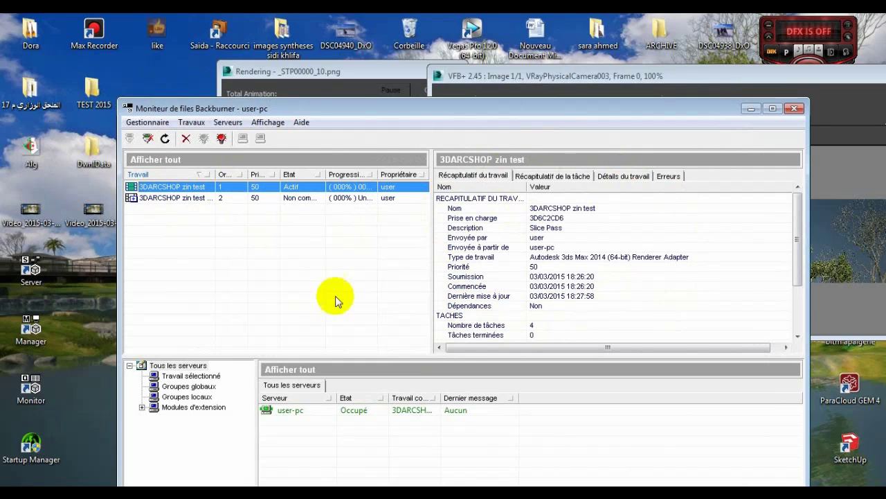
click(196, 198)
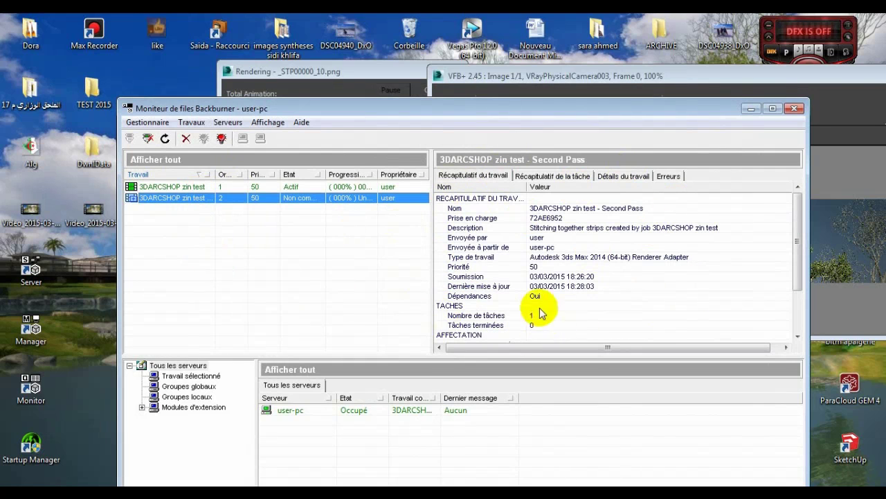
click(180, 188)
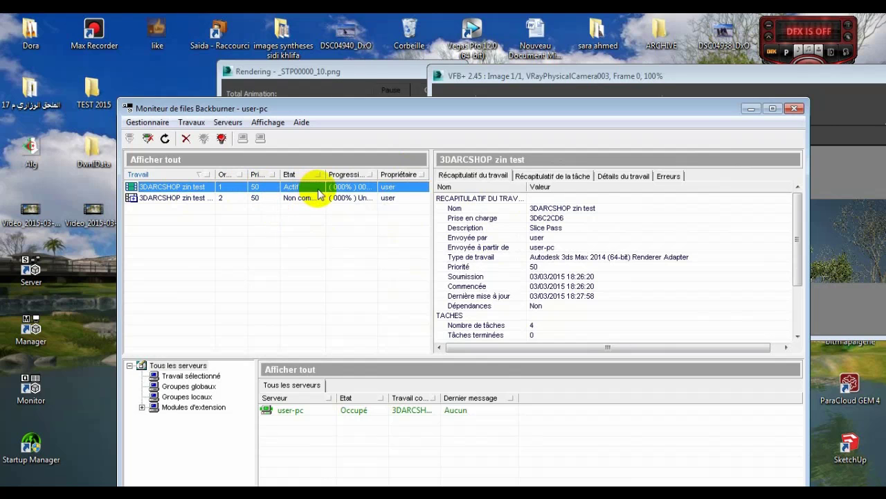
drag(297, 109, 275, 90)
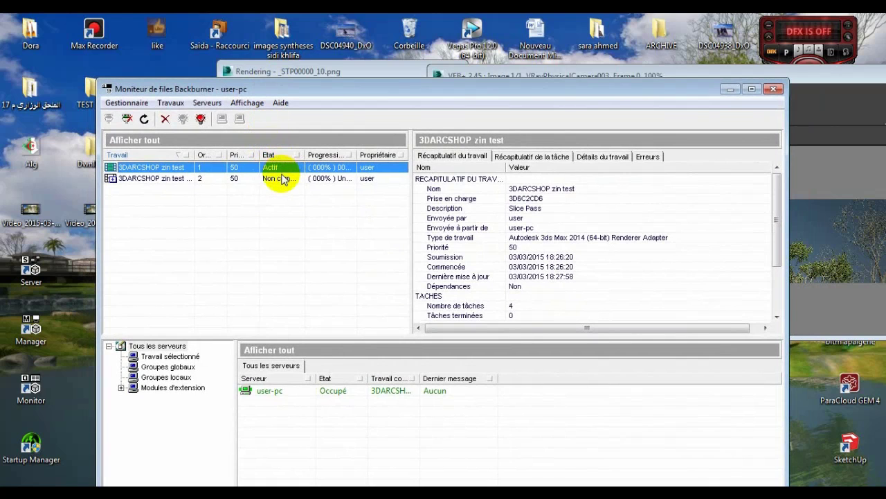
Compare the description and number of tasks of the slice pass and strip-stitching jobs.
click(172, 180)
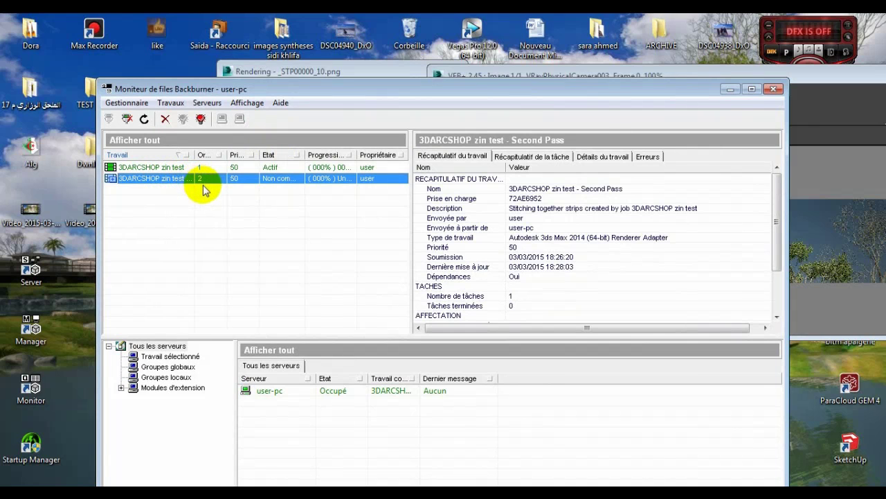
click(168, 169)
key(Down)
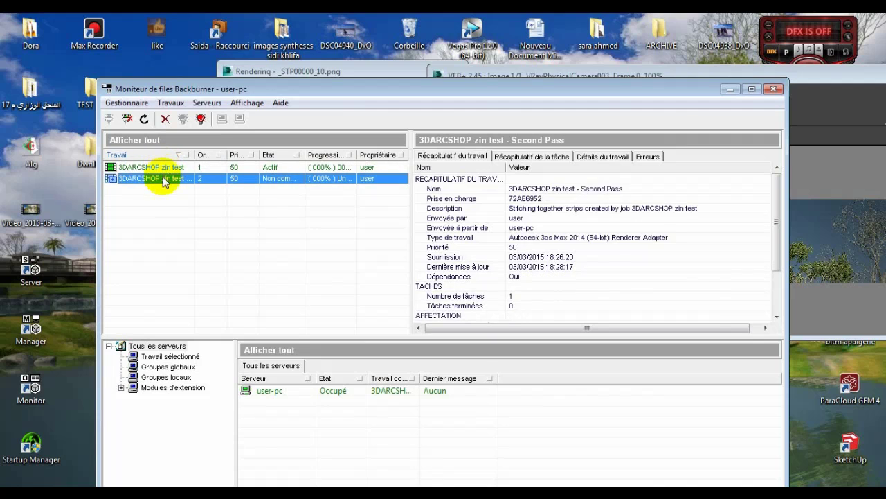
click(165, 168)
click(165, 177)
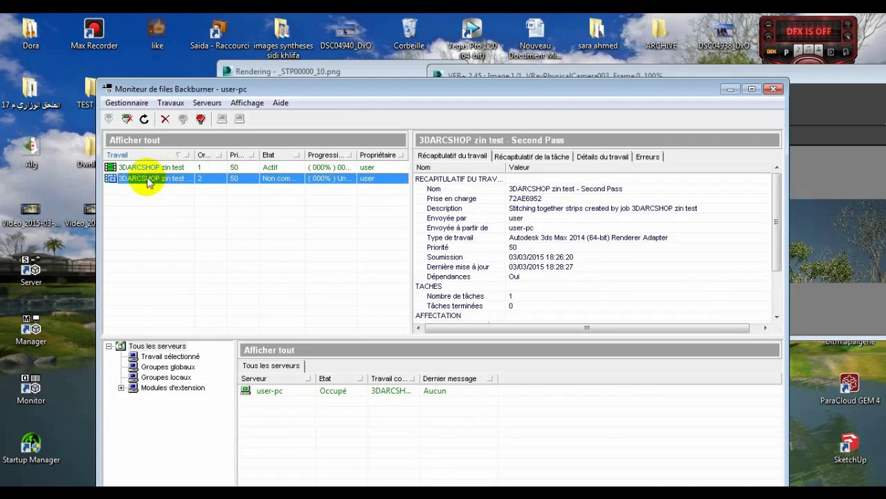
click(156, 171)
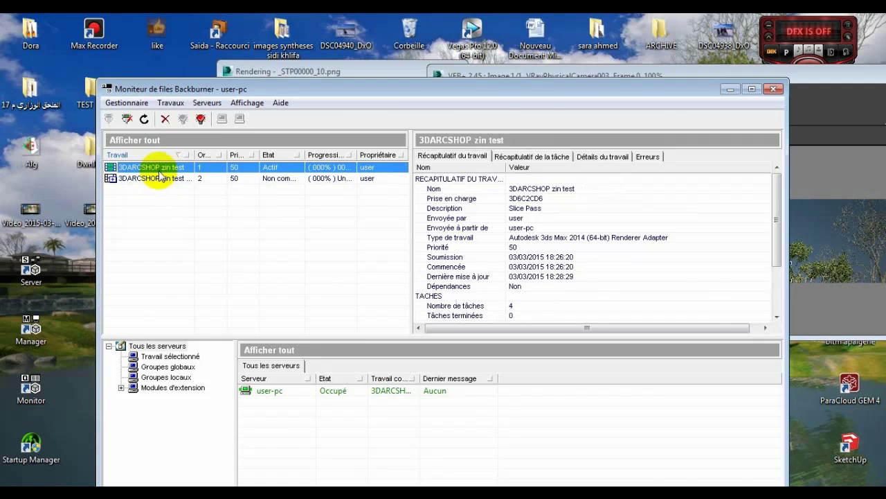
click(166, 178)
click(166, 168)
mouse_move(216, 87)
mouse_down()
mouse_move(313, 86)
mouse_move(224, 87)
mouse_up()
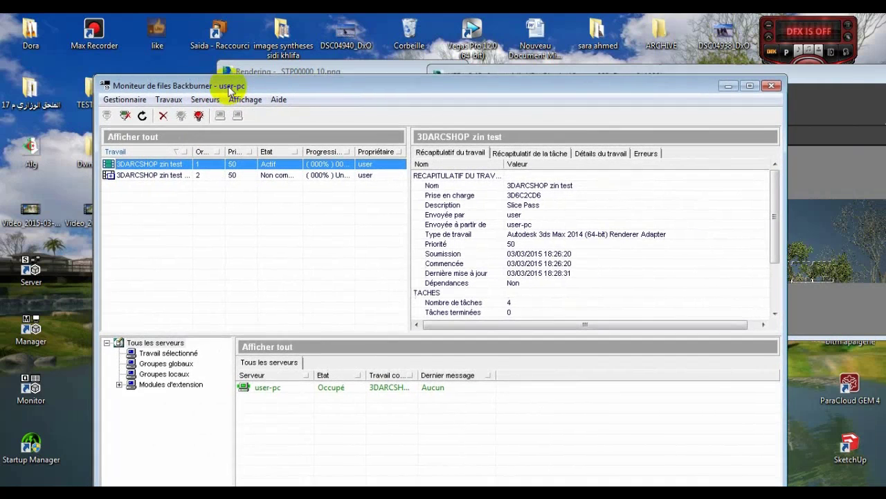
Review the summaries of the Second Pass job and the 3DARCSHOP zin test slice pass job in the queue monitor.
click(157, 175)
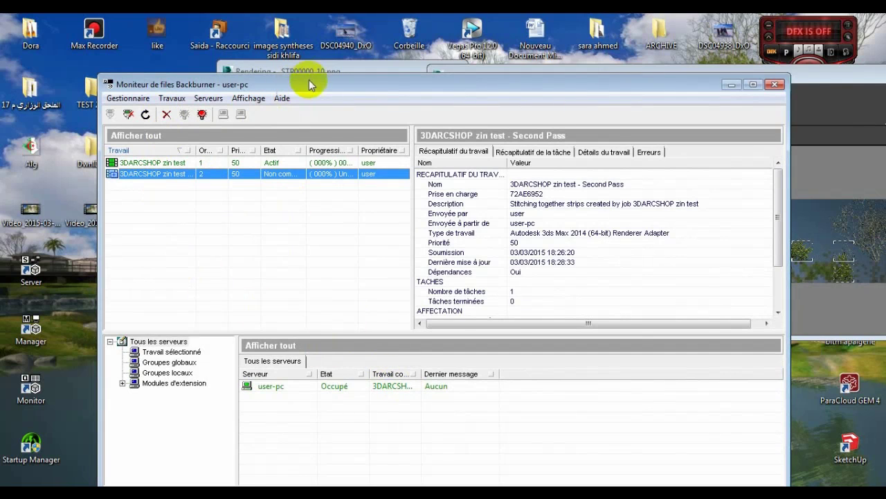
drag(309, 84, 380, 68)
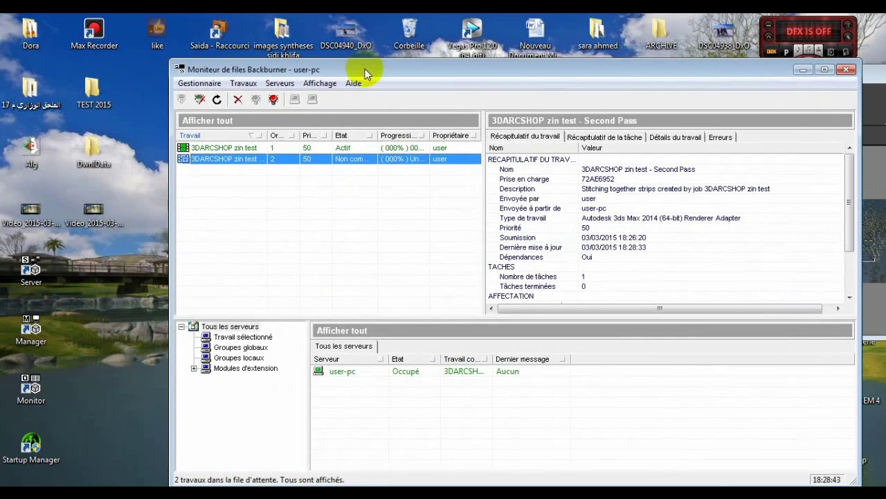
click(251, 147)
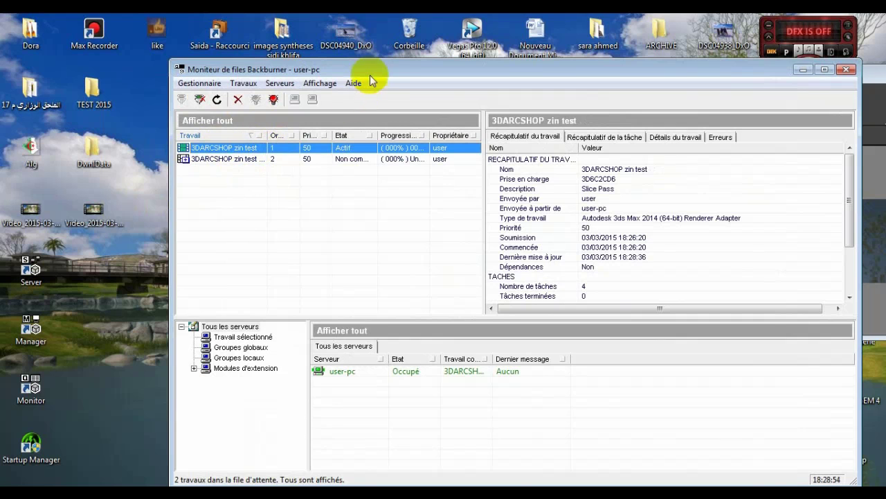
drag(307, 71, 202, 71)
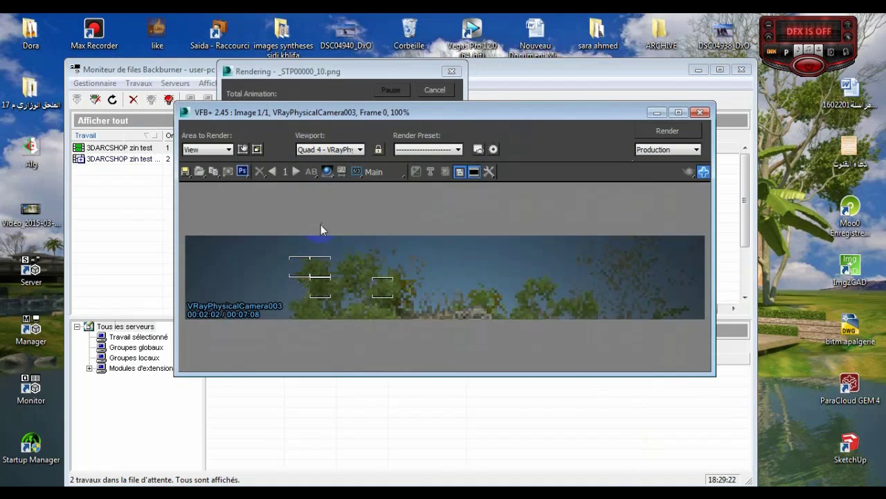
Reposition and enlarge the V-Ray frame buffer to watch the first strip render with the progress window in view.
drag(303, 118, 338, 135)
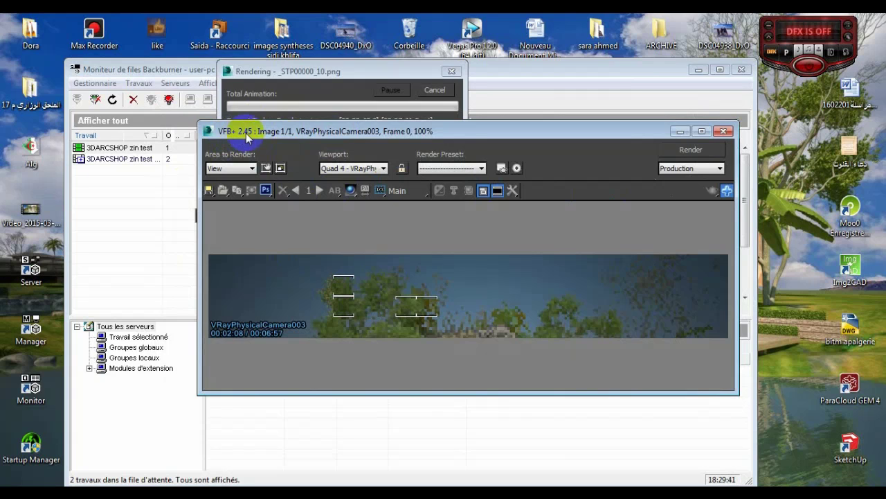
drag(282, 133, 248, 127)
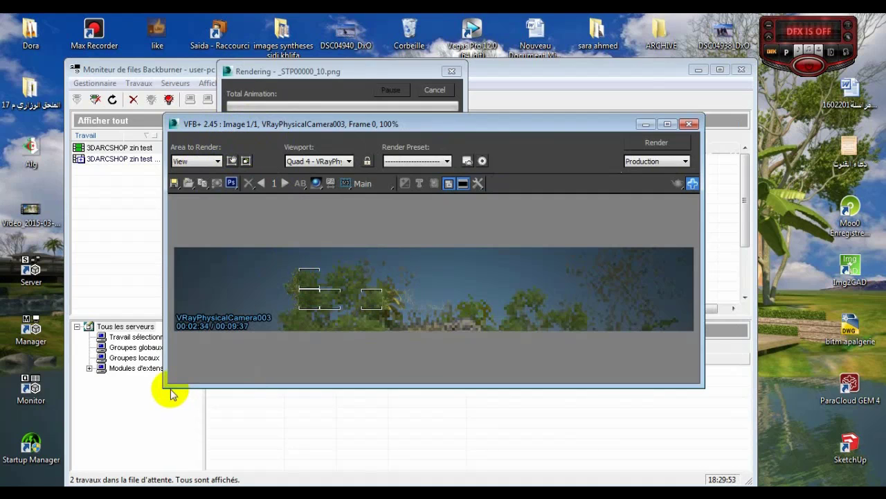
drag(155, 404, 122, 441)
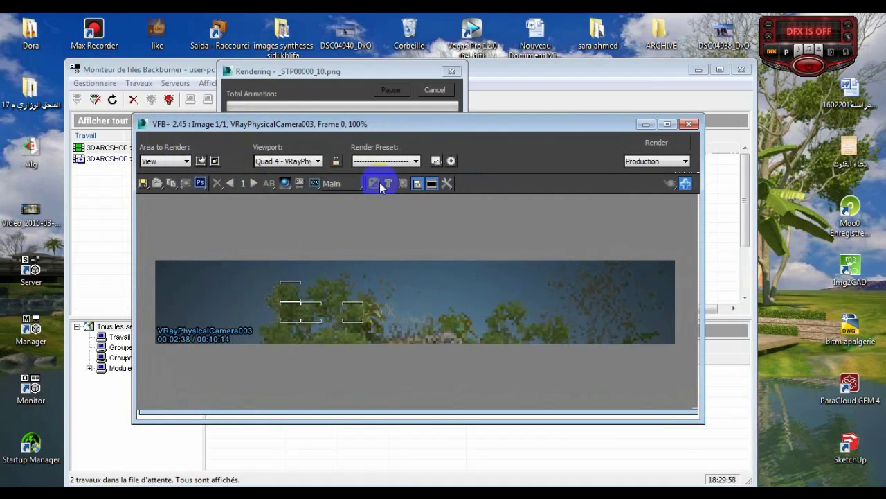
click(417, 183)
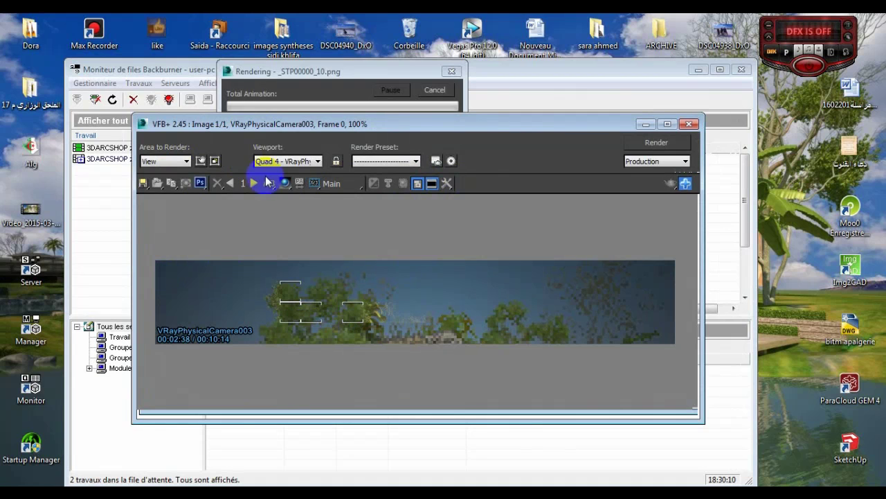
drag(226, 125, 259, 136)
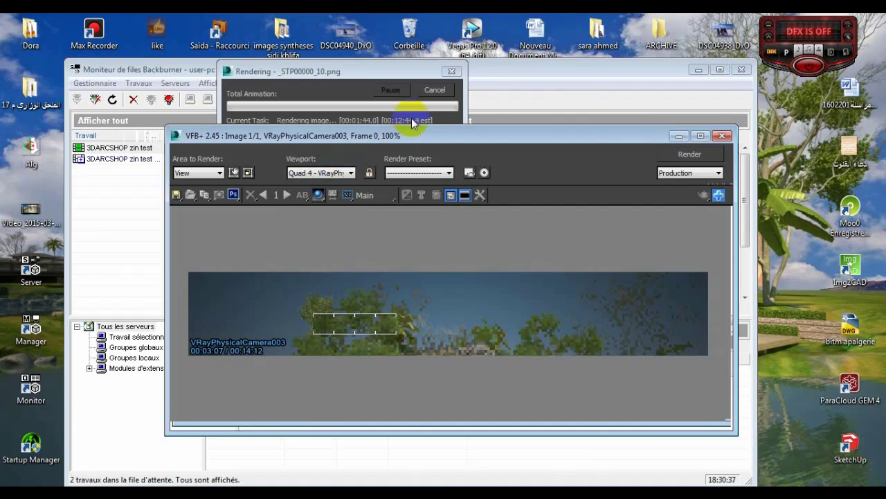
drag(432, 133, 425, 148)
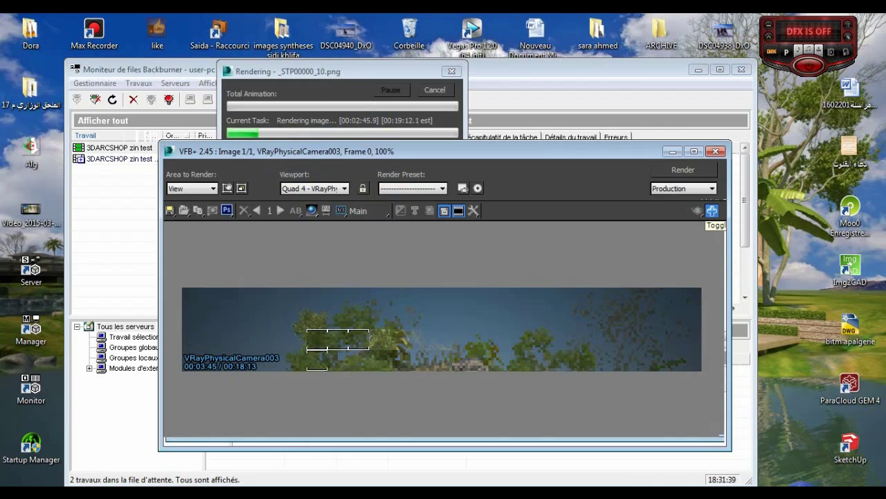
Uncover the rendering progress bar, and bring the Backburner monitor forward beneath it to check both jobs' progress.
click(800, 493)
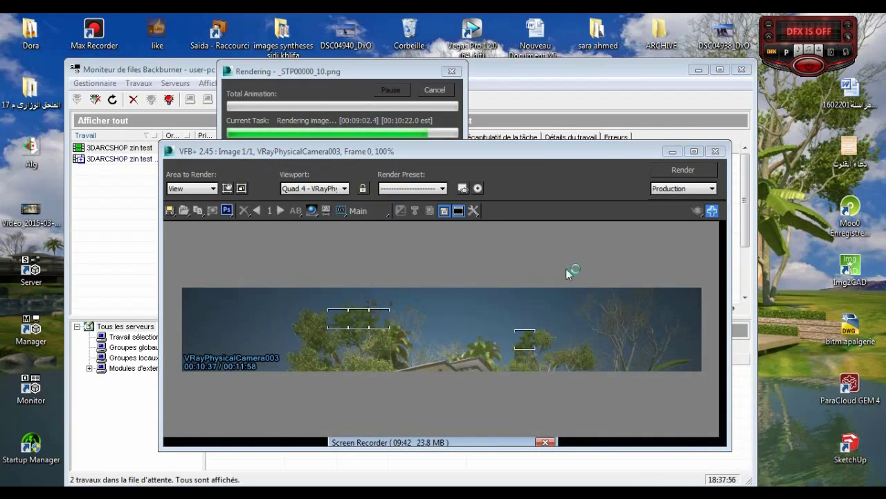
drag(528, 154, 495, 148)
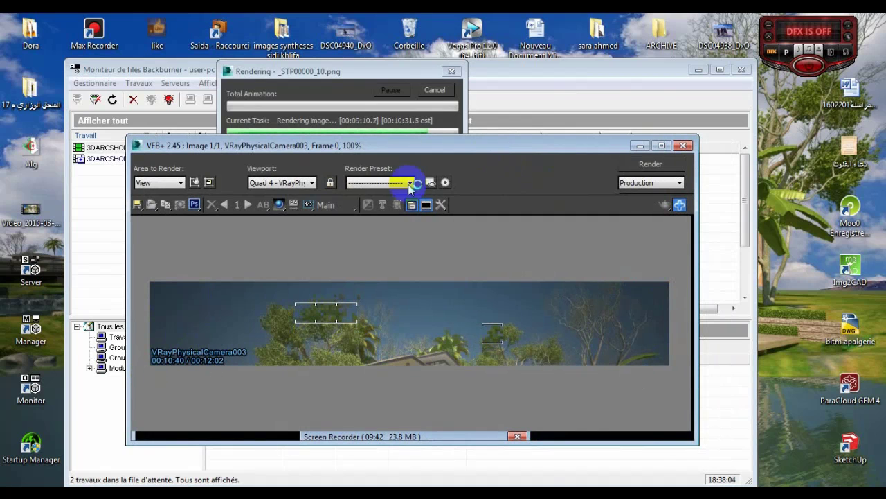
drag(428, 147, 433, 172)
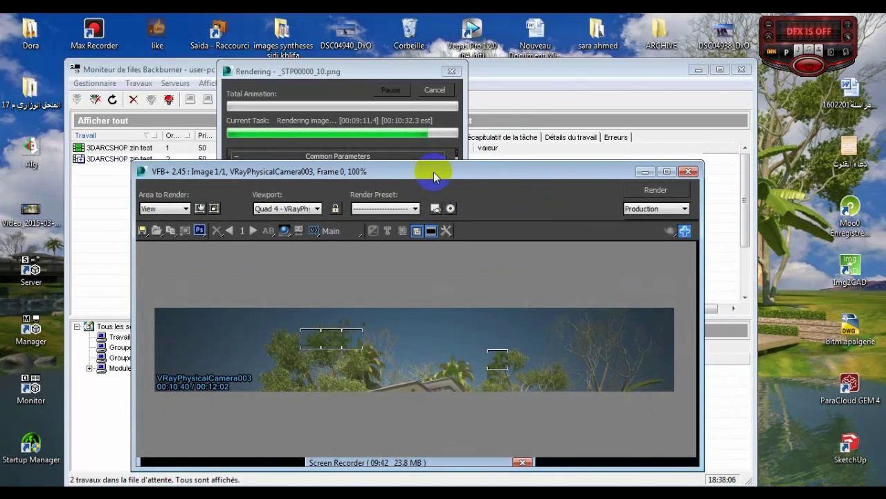
click(178, 68)
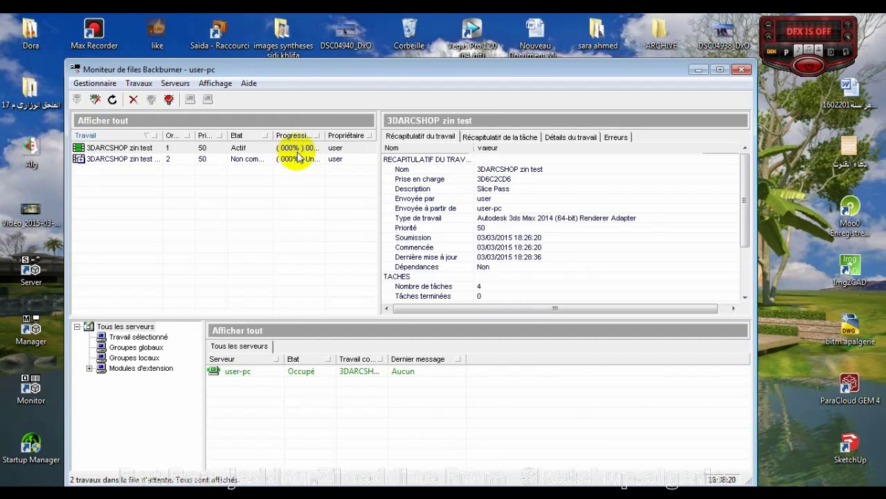
drag(286, 72, 354, 167)
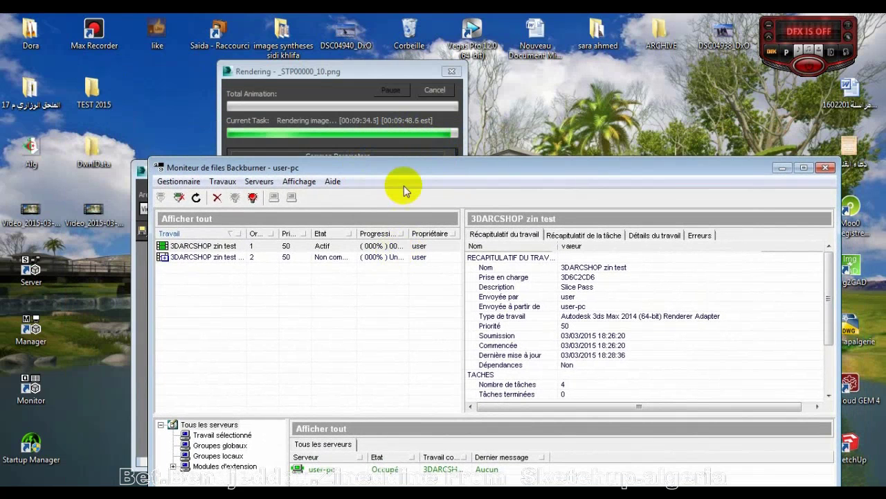
Open the TEST 2015 output folder and place it below the monitor's job list to watch for the first strip's files.
double_click(98, 92)
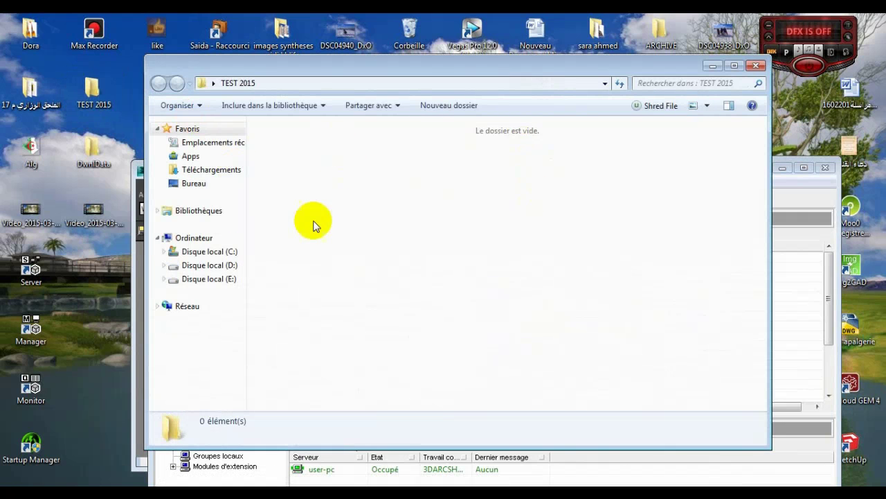
drag(399, 72, 357, 276)
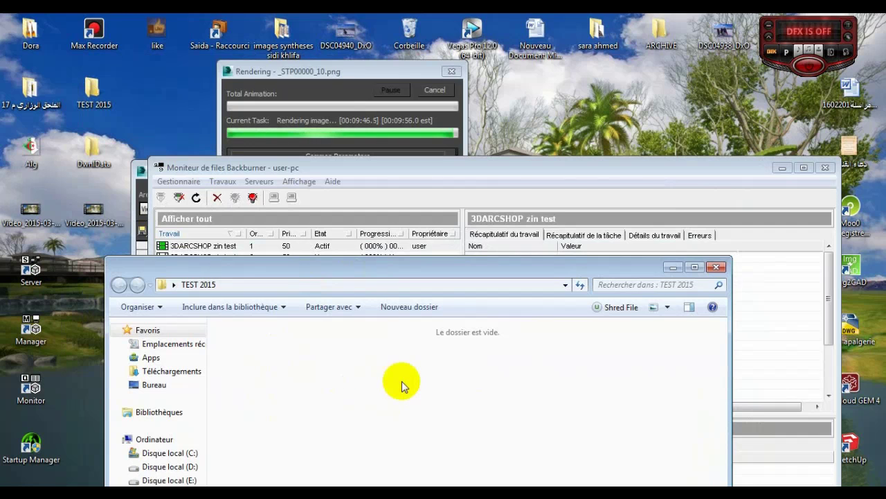
mouse_move(331, 272)
mouse_down()
mouse_move(317, 323)
mouse_move(347, 356)
mouse_move(340, 283)
mouse_up()
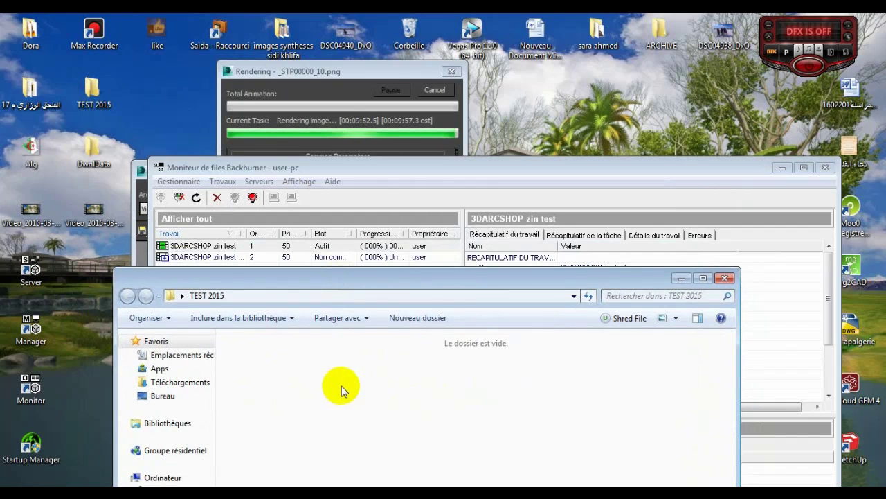
click(290, 278)
drag(290, 277, 279, 302)
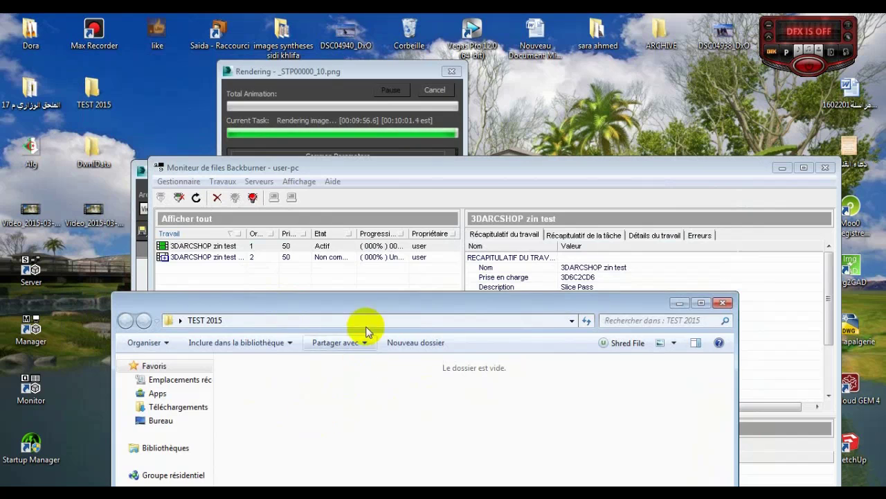
drag(362, 305, 374, 292)
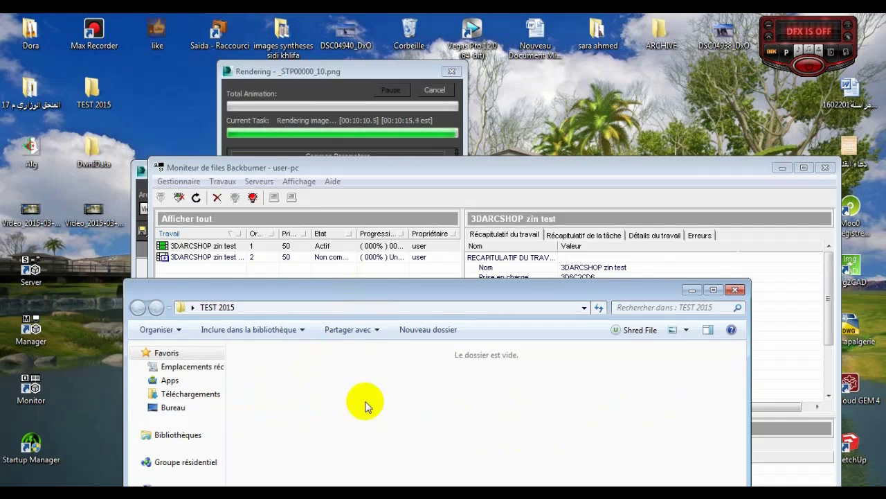
drag(297, 307, 282, 283)
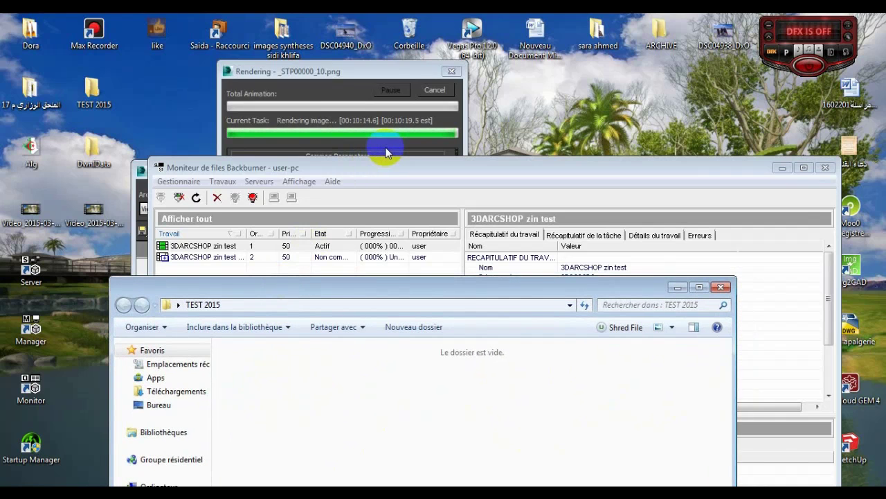
drag(344, 293, 336, 299)
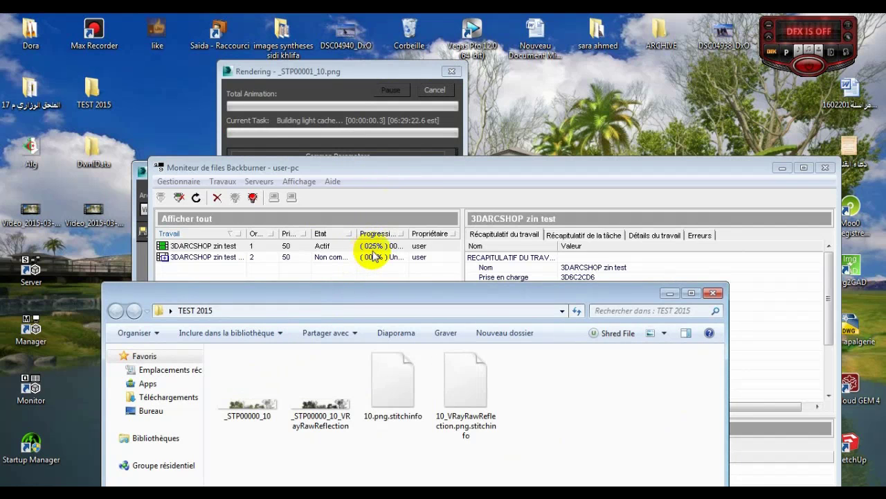
Arrange the rendering progress, frame buffer and TEST 2015 folder windows to view the second strip alongside the saved files.
drag(355, 72, 364, 29)
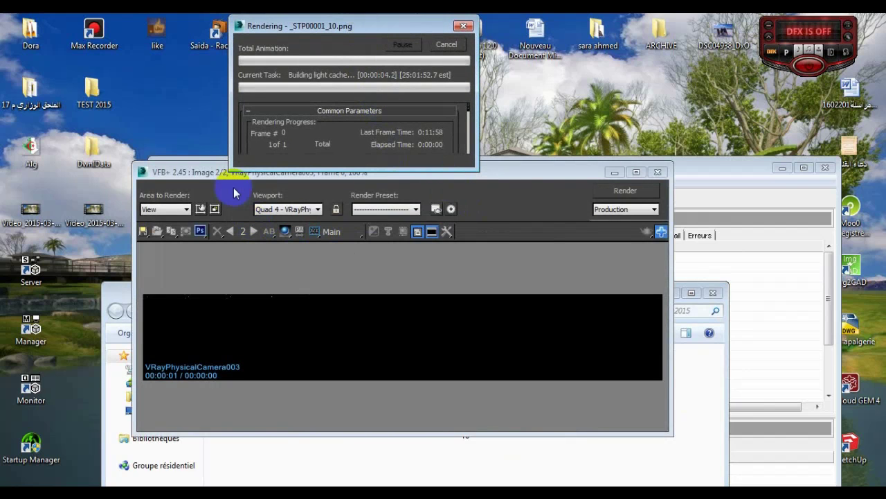
drag(212, 172, 229, 164)
drag(135, 294, 123, 165)
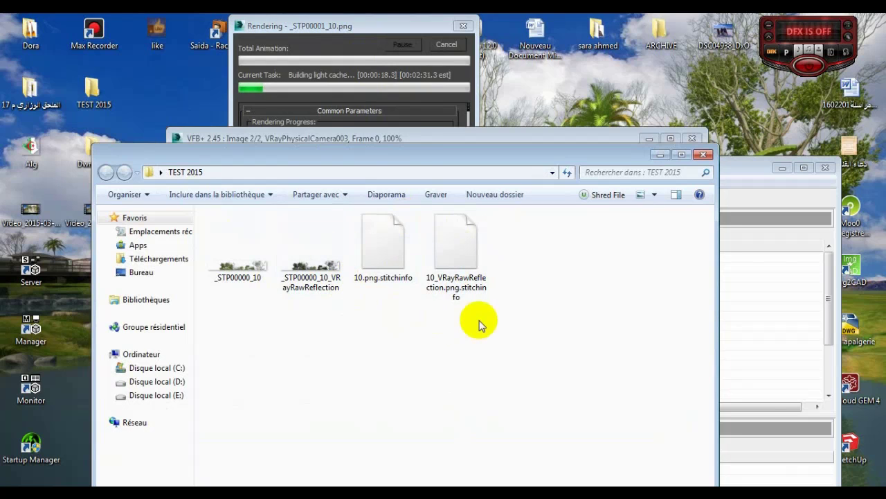
key(ctrl+n)
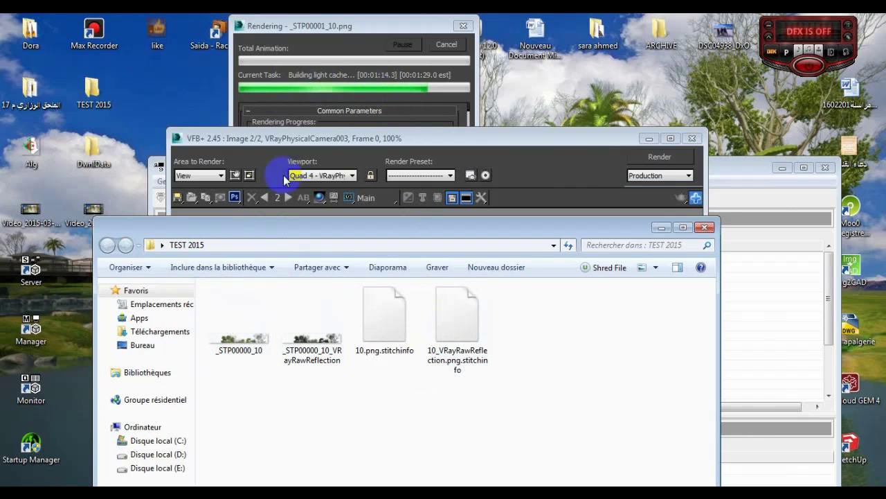
drag(324, 221, 354, 325)
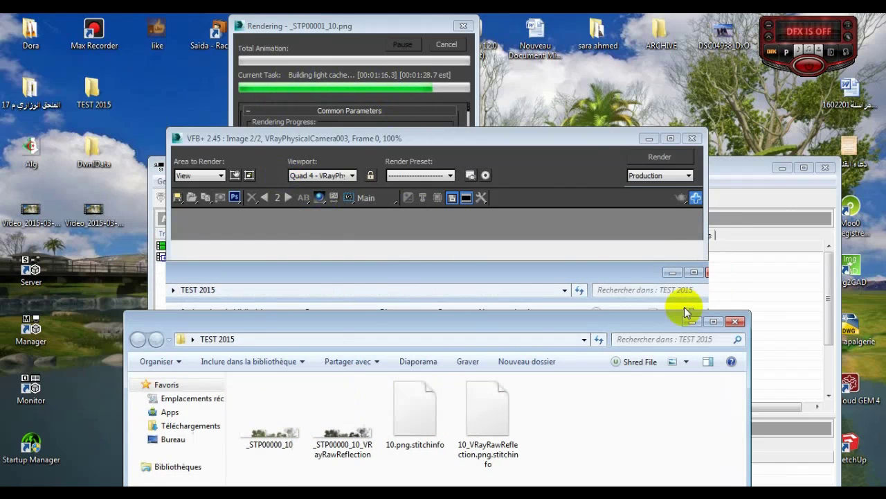
drag(639, 311, 639, 307)
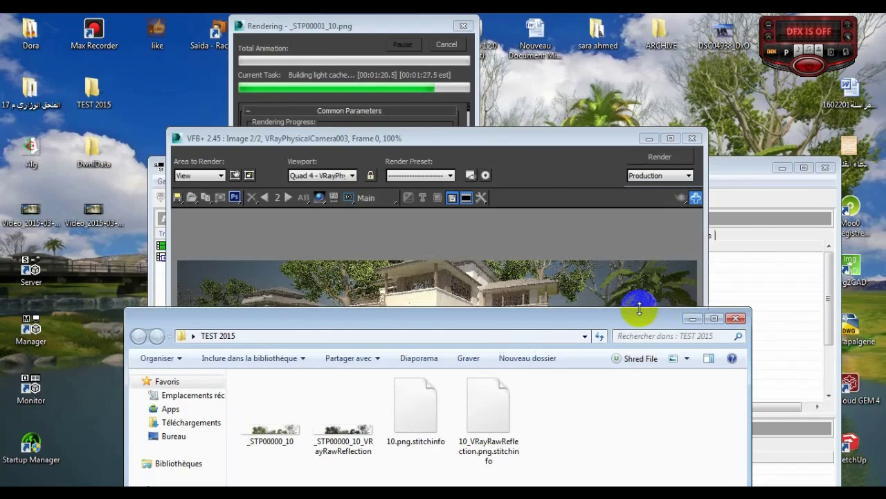
drag(500, 138, 511, 69)
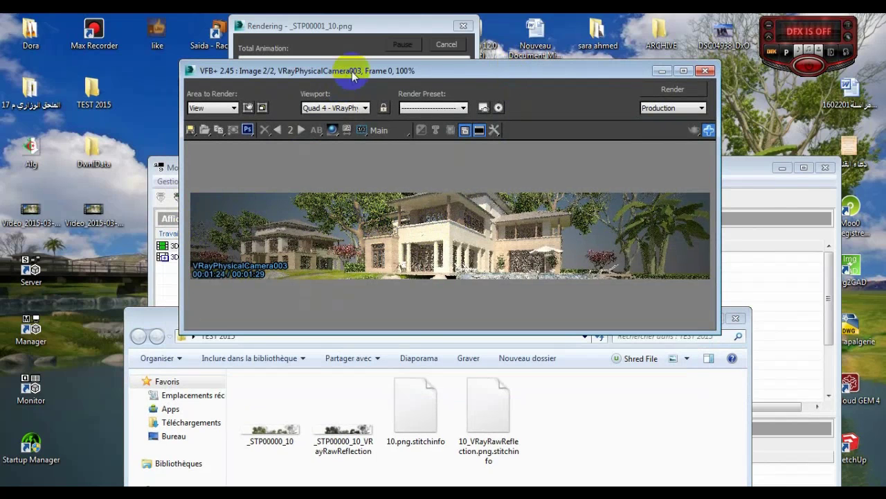
drag(352, 72, 354, 113)
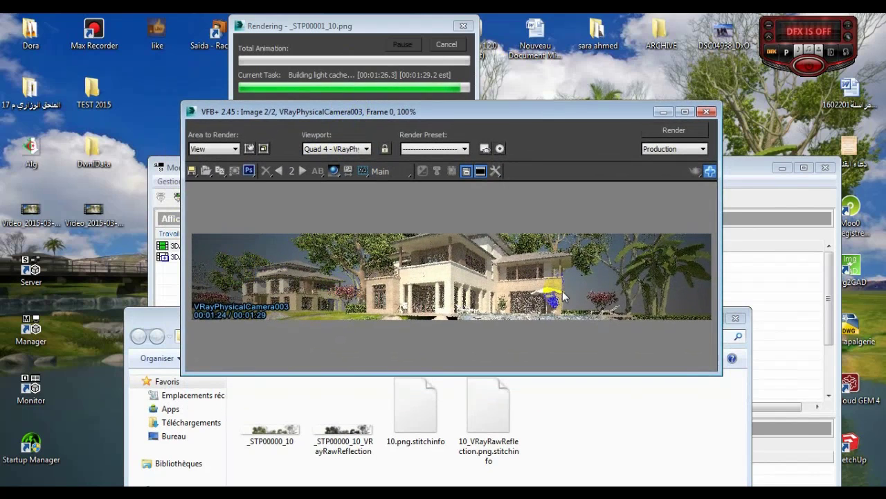
Cancel the second strip's render by closing its frame buffer, and shut down the Backburner server, confirming the closure.
click(706, 114)
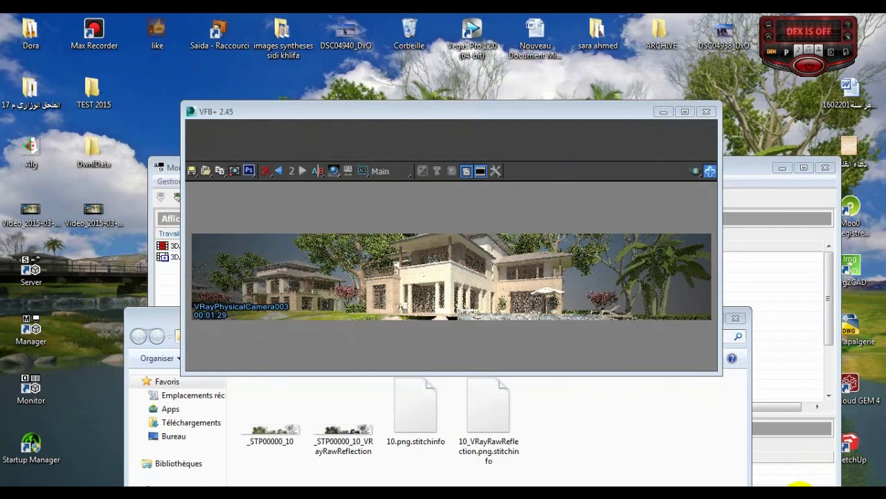
click(802, 481)
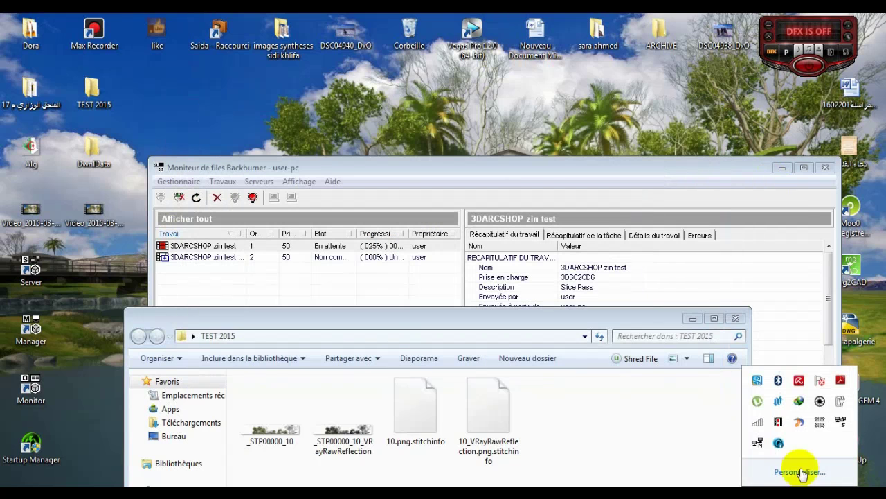
double_click(842, 423)
click(623, 82)
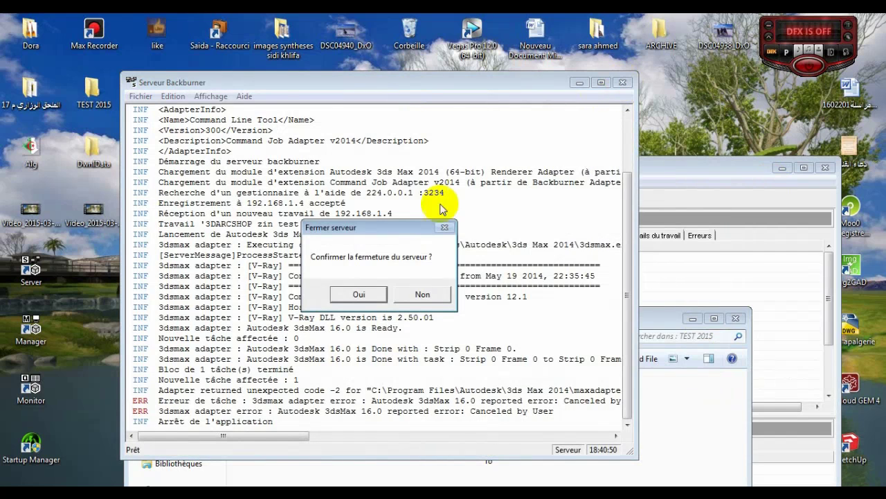
click(357, 295)
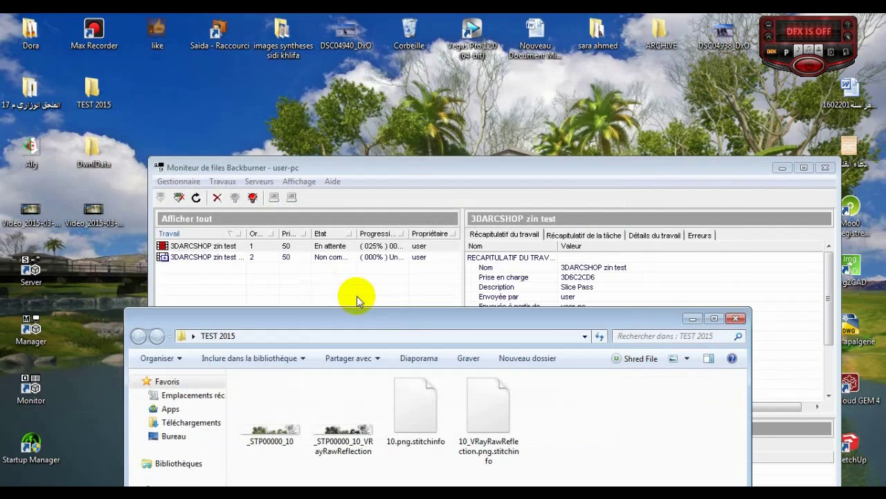
Close the Backburner queue monitor and move the TEST 2015 folder window fully into view.
drag(356, 173, 340, 96)
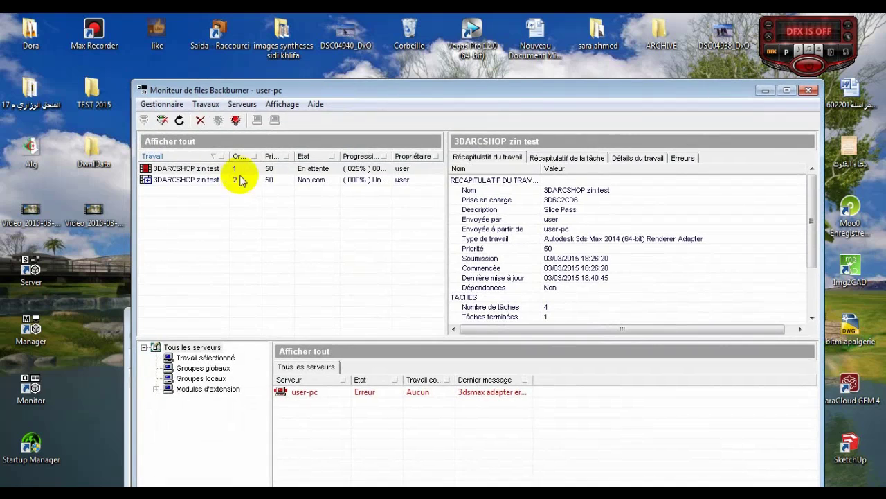
click(807, 95)
drag(500, 317, 500, 88)
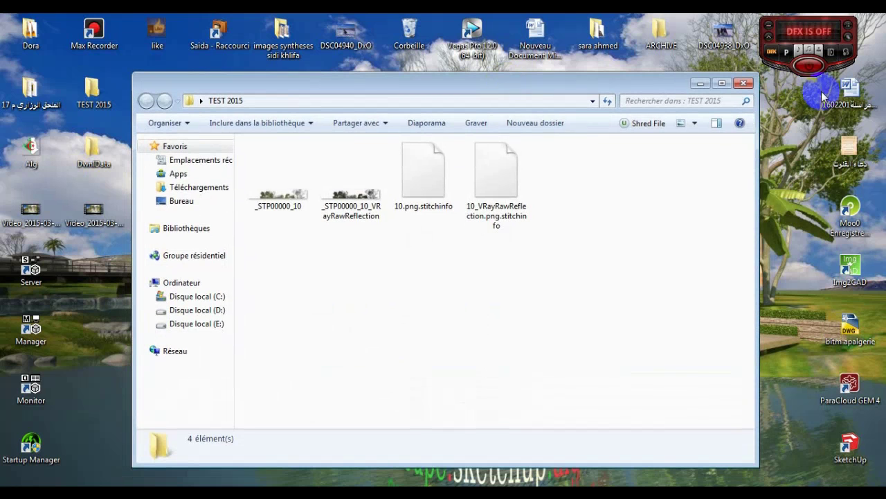
Close the TEST 2015 folder, the Backburner manager and 3ds Max, confirming the manager's closure.
click(743, 82)
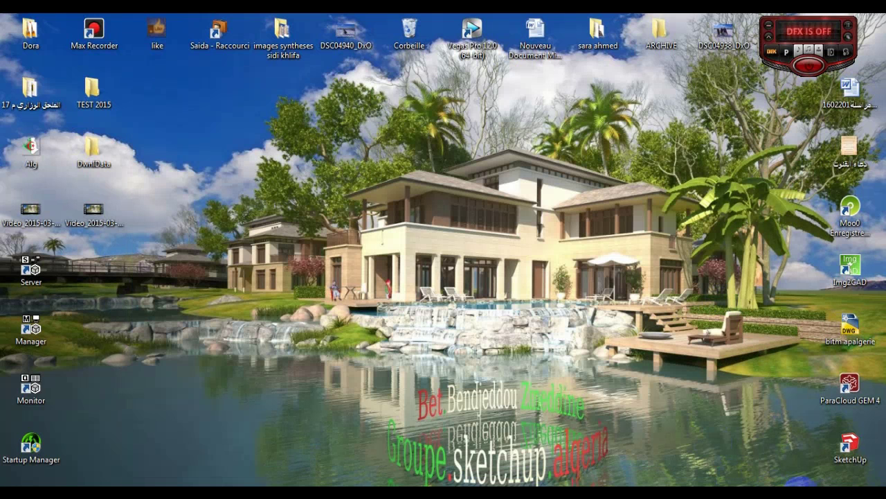
click(800, 482)
double_click(810, 443)
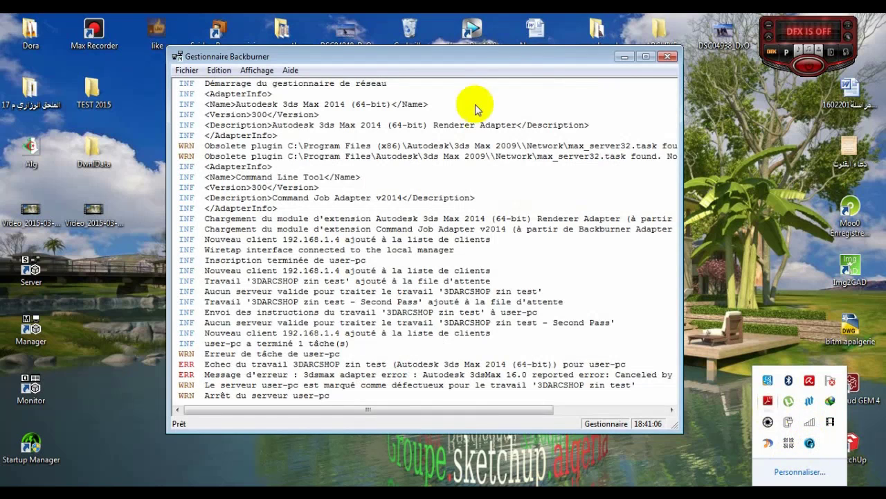
click(667, 56)
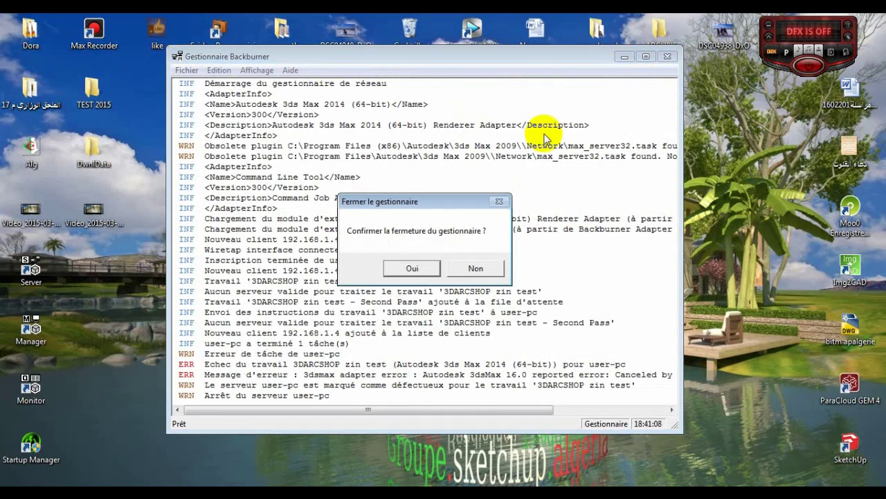
click(430, 273)
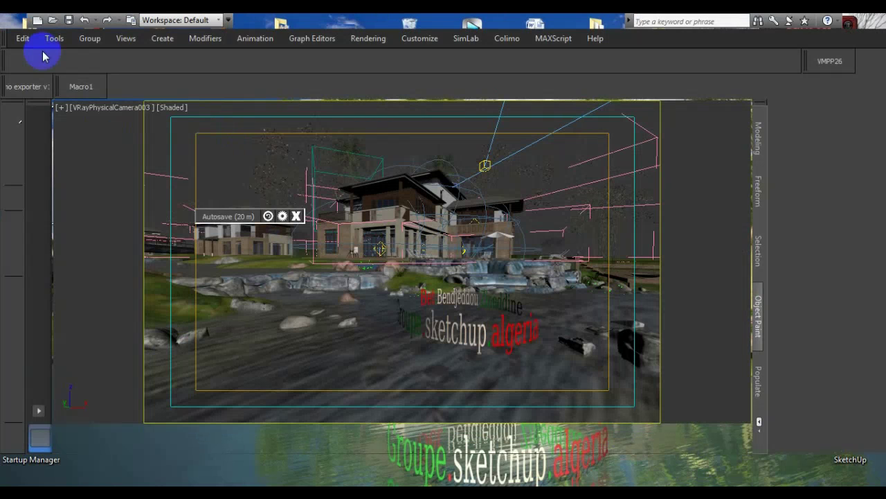
click(9, 19)
click(42, 140)
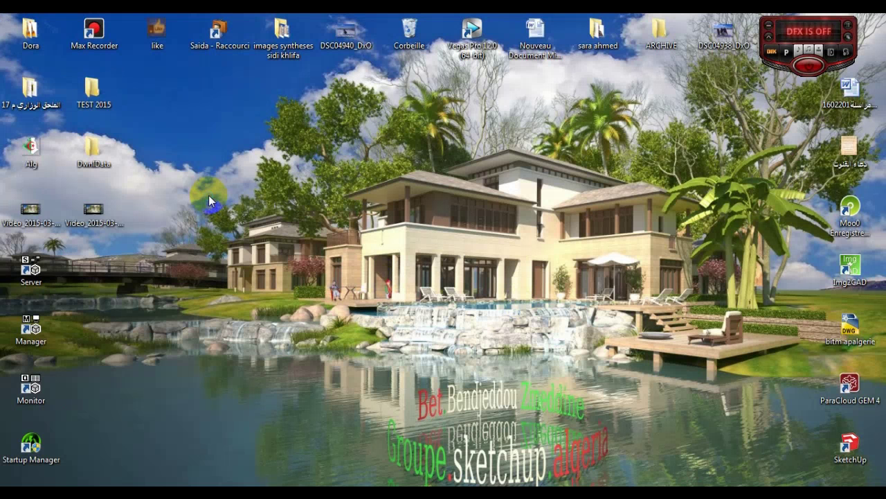
right_click(210, 197)
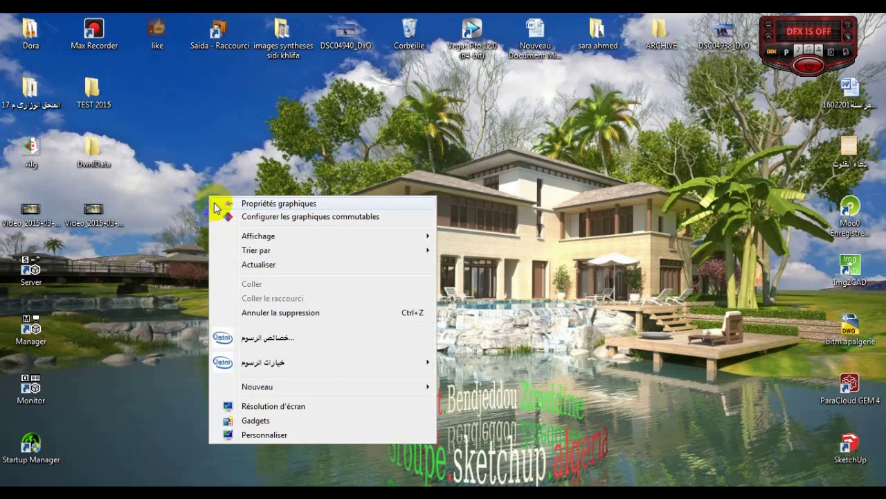
click(270, 263)
right_click(201, 139)
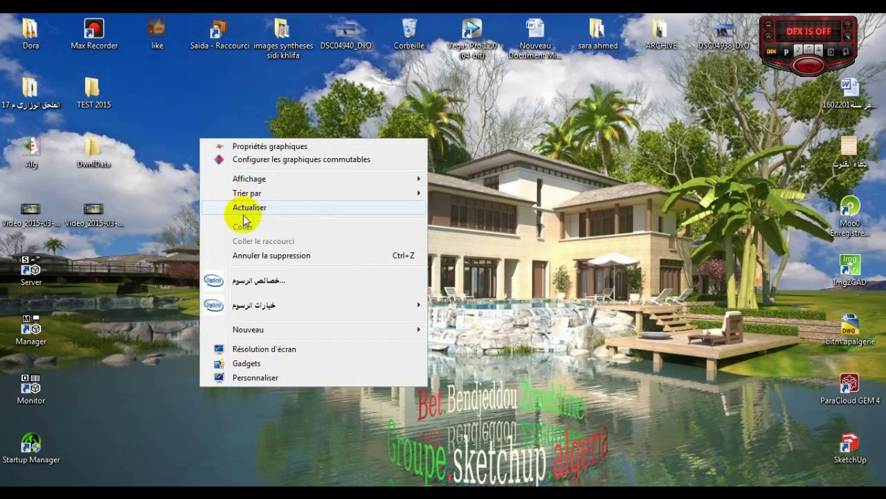
click(239, 207)
right_click(355, 208)
click(388, 277)
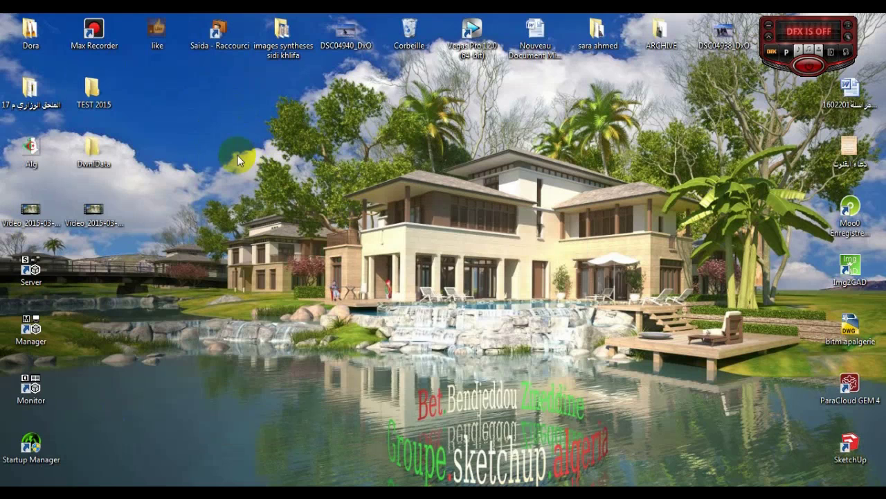
right_click(237, 159)
click(293, 221)
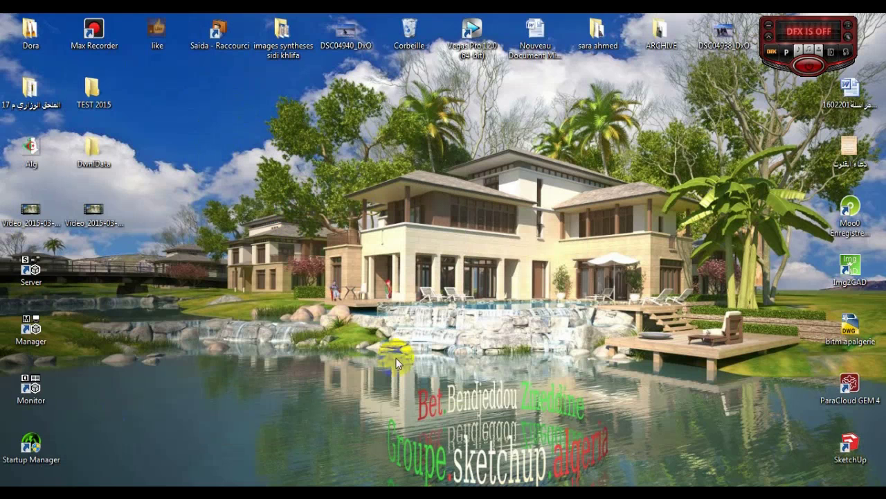
right_click(216, 173)
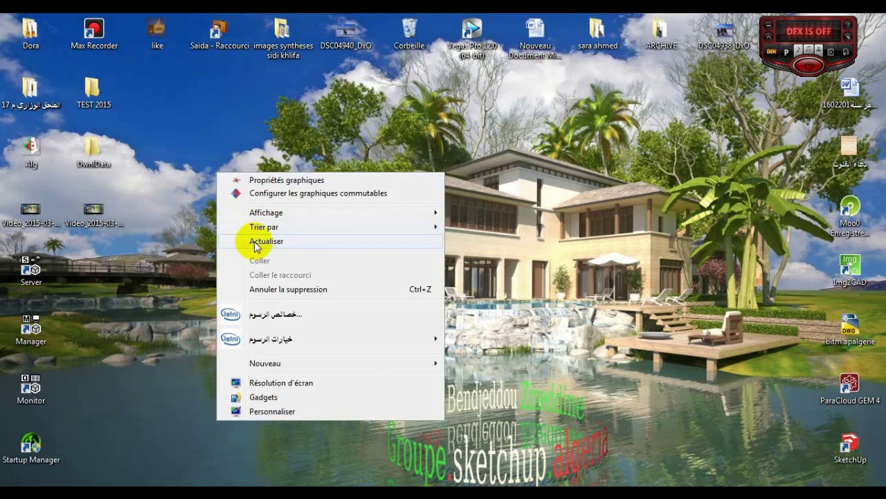
click(510, 286)
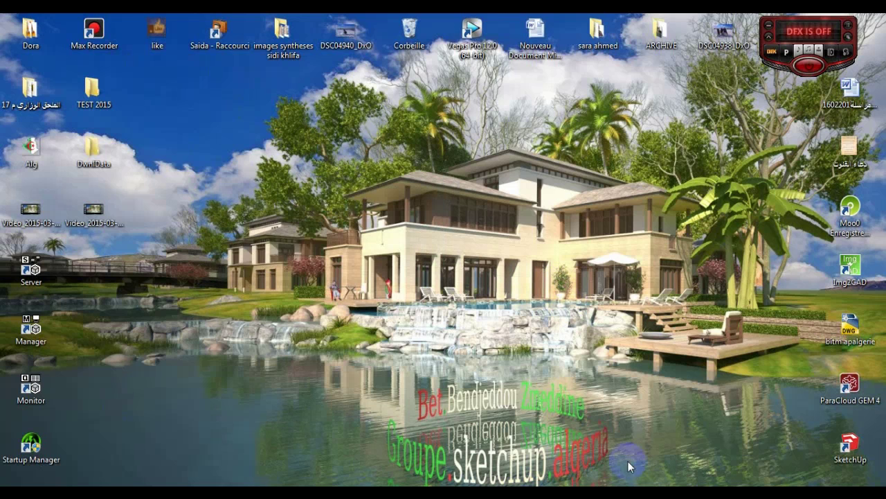
right_click(265, 188)
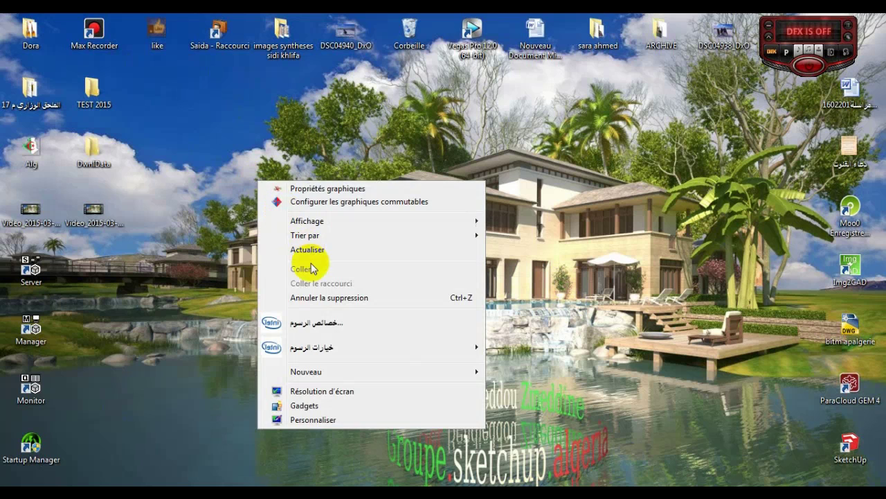
click(241, 222)
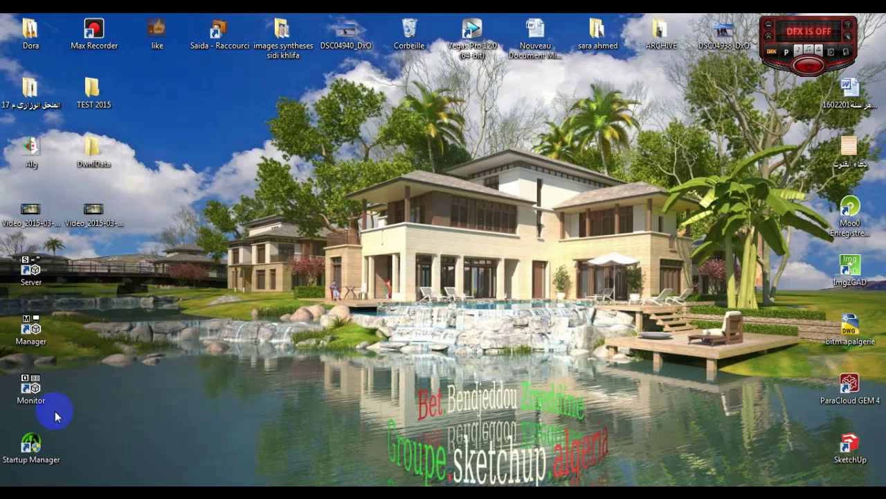
click(31, 392)
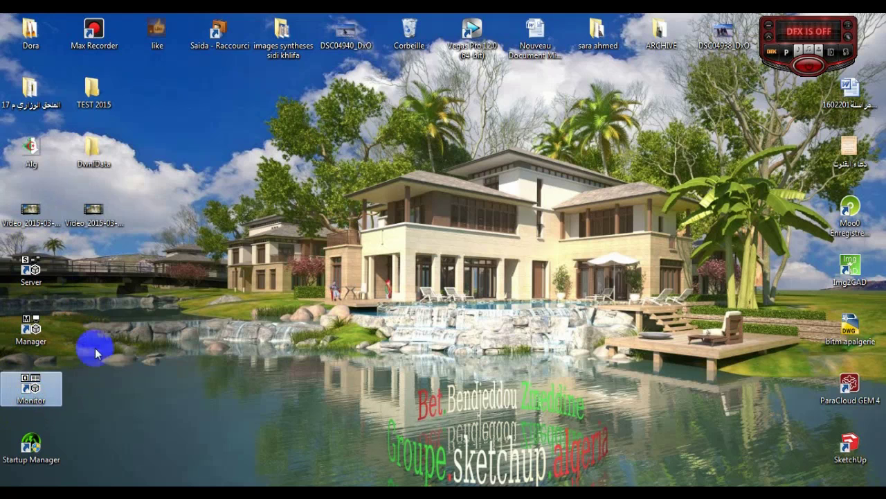
right_click(29, 388)
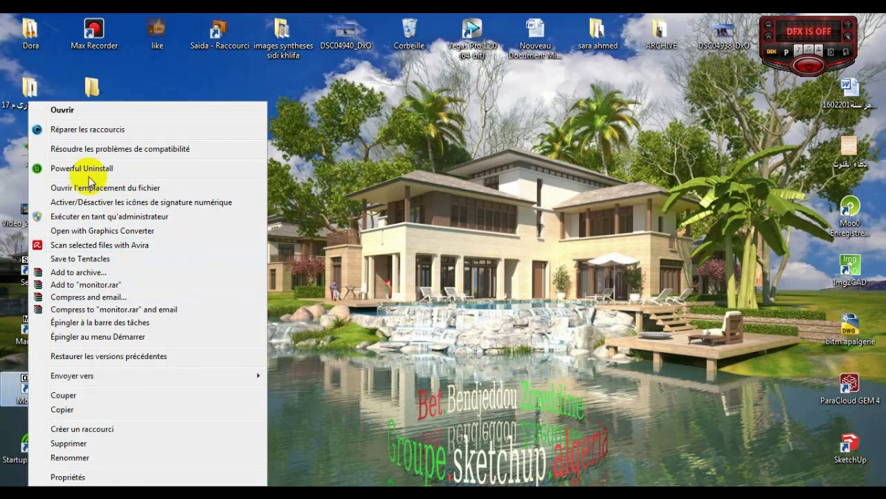
click(78, 219)
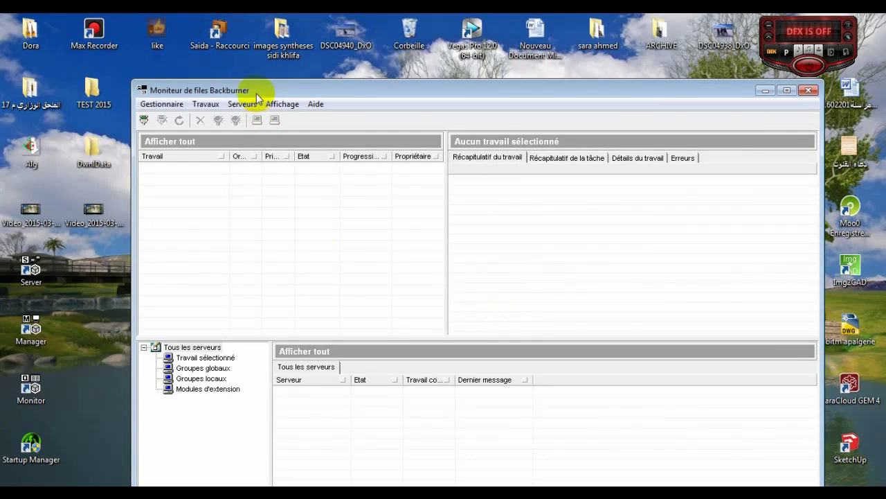
drag(257, 97, 196, 60)
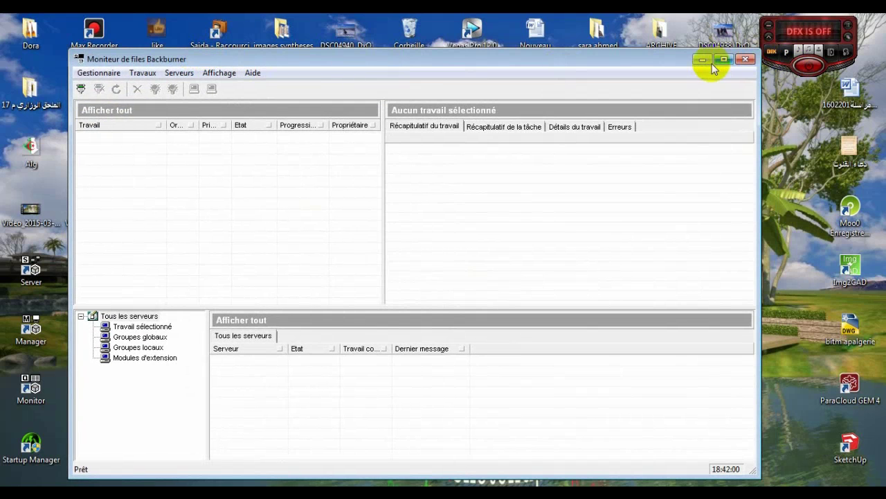
key(alt+F4)
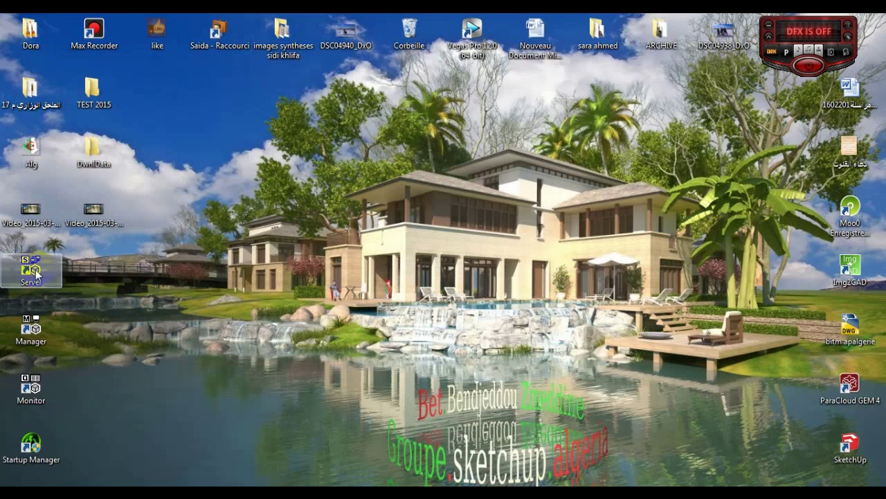
Start the Backburner manager again with administrator rights.
right_click(36, 330)
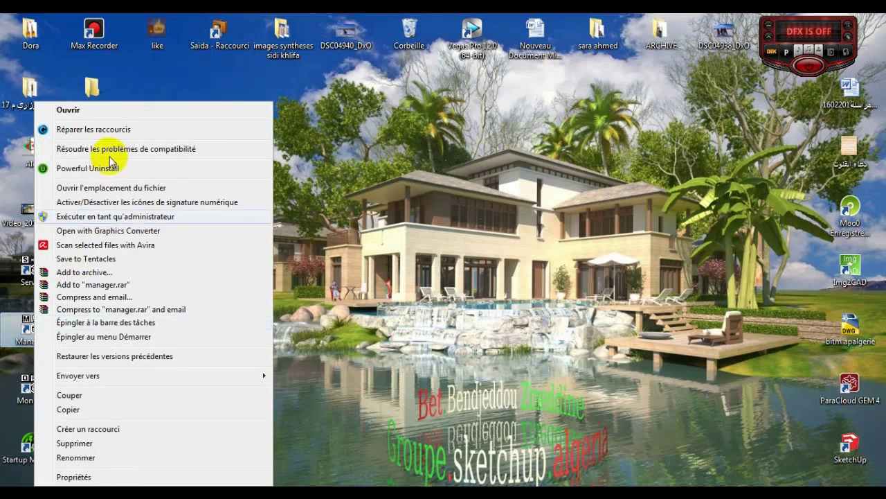
click(88, 217)
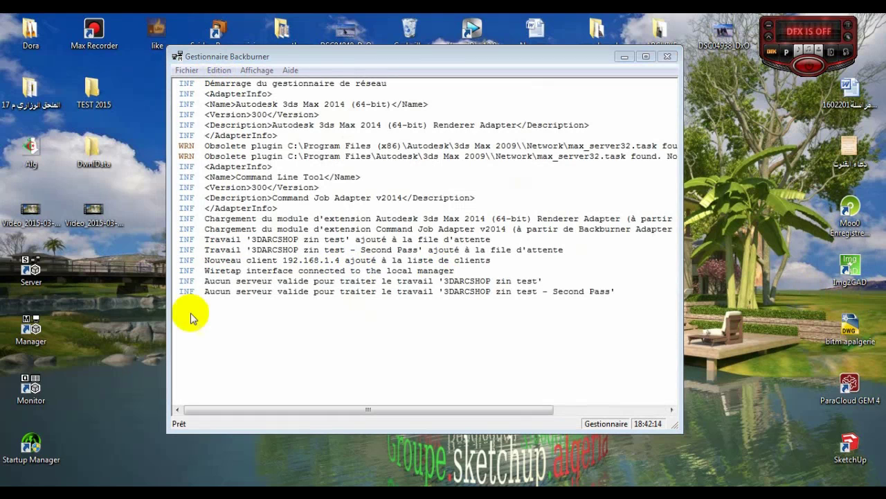
click(320, 287)
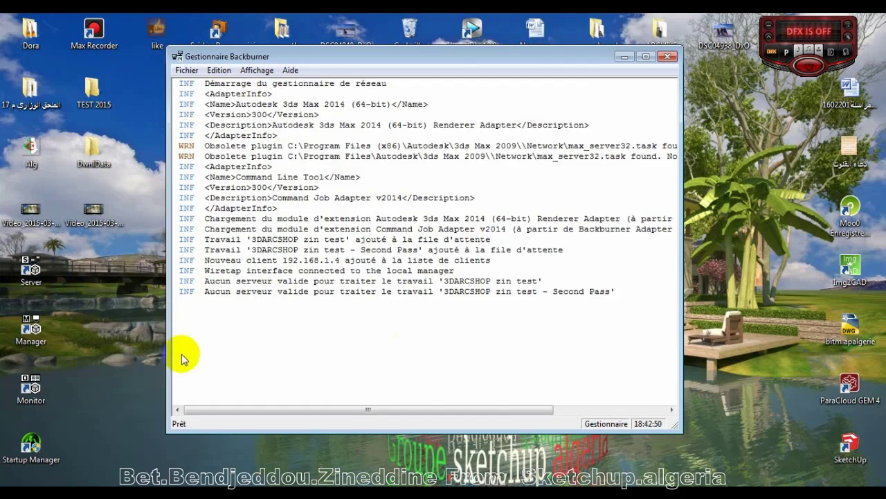
Start the Backburner server with administrator rights to resume the '3DARCSHOP zin test' job, and minimise the server and manager windows.
right_click(28, 272)
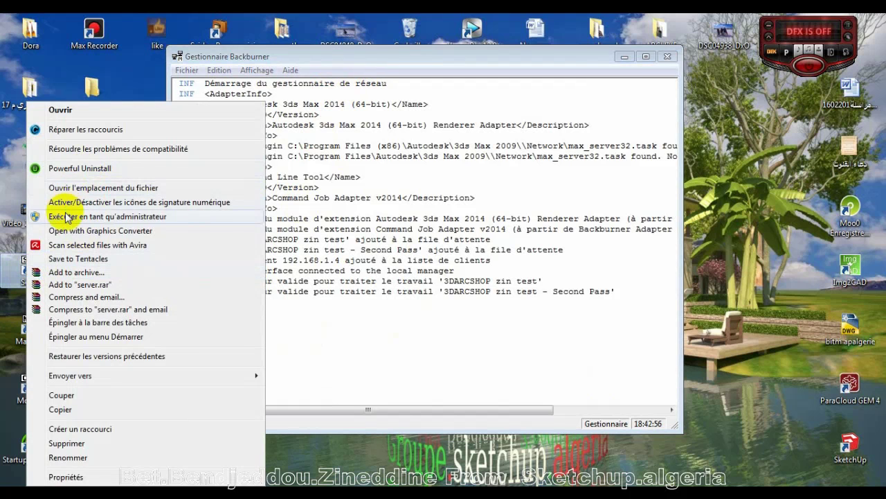
click(76, 217)
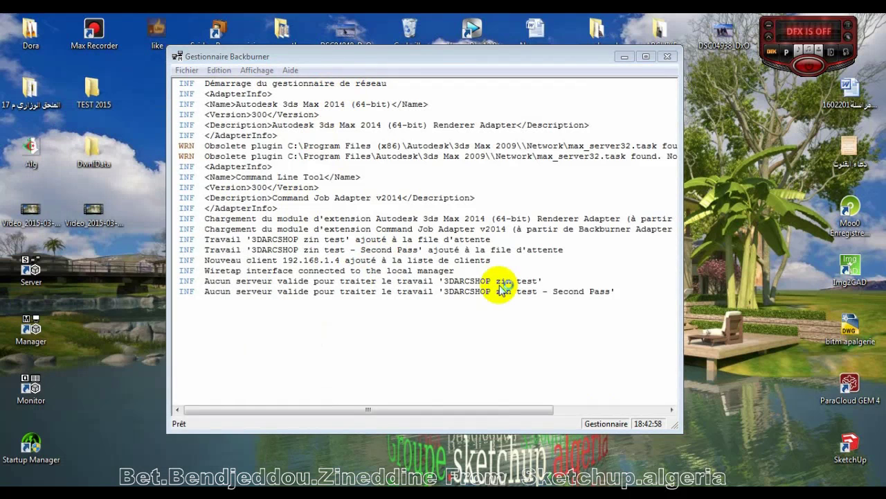
drag(298, 88, 388, 60)
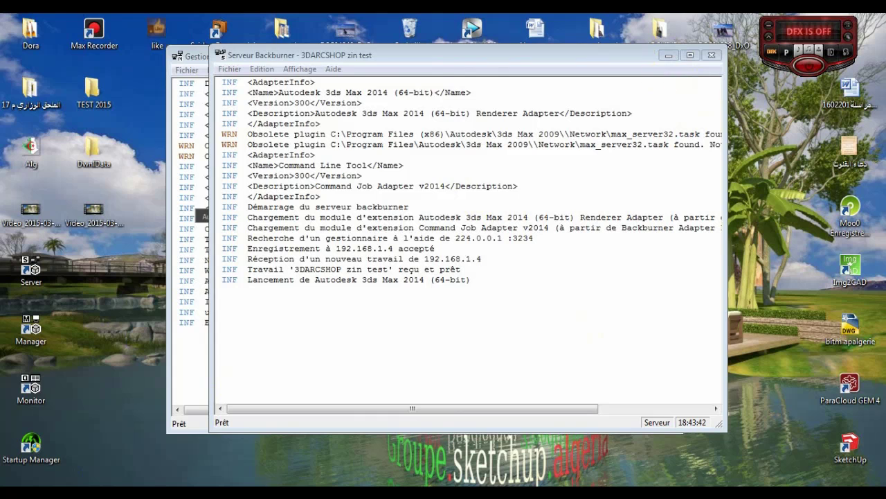
click(668, 55)
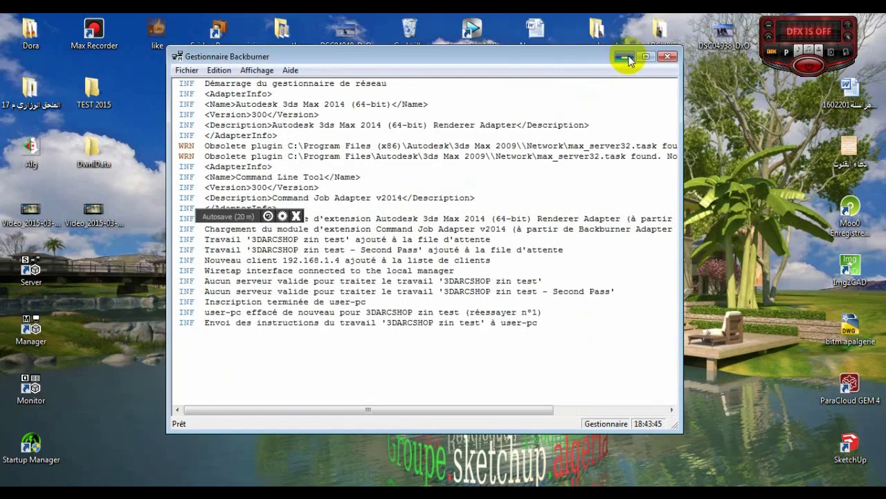
click(626, 56)
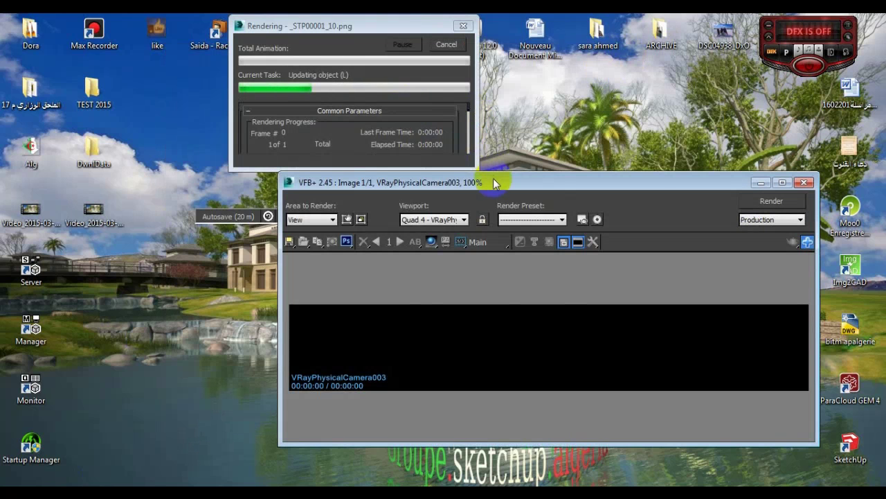
Position the frame buffer beneath the rendering progress and view the second strip's light cache at 100% zoom.
drag(494, 182, 340, 137)
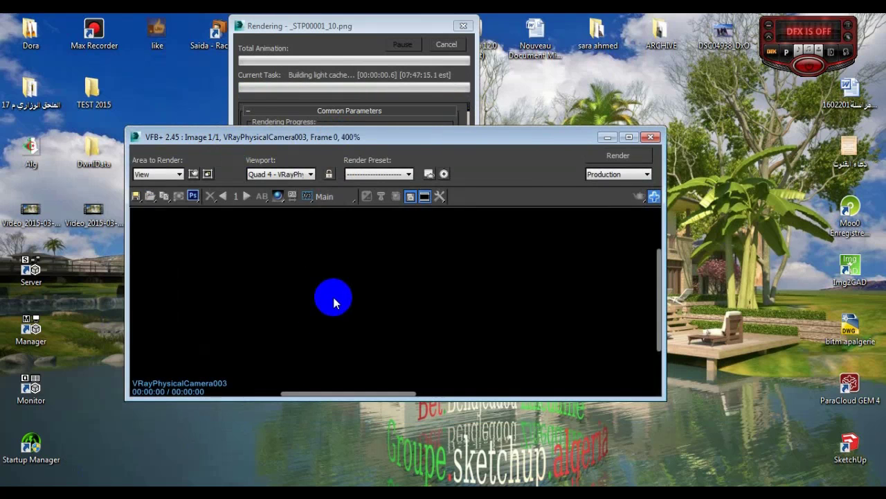
double_click(389, 320)
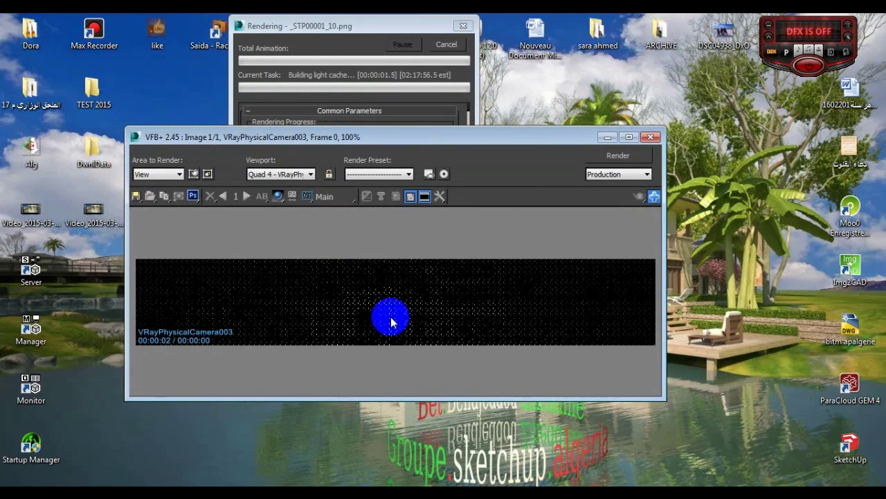
double_click(391, 320)
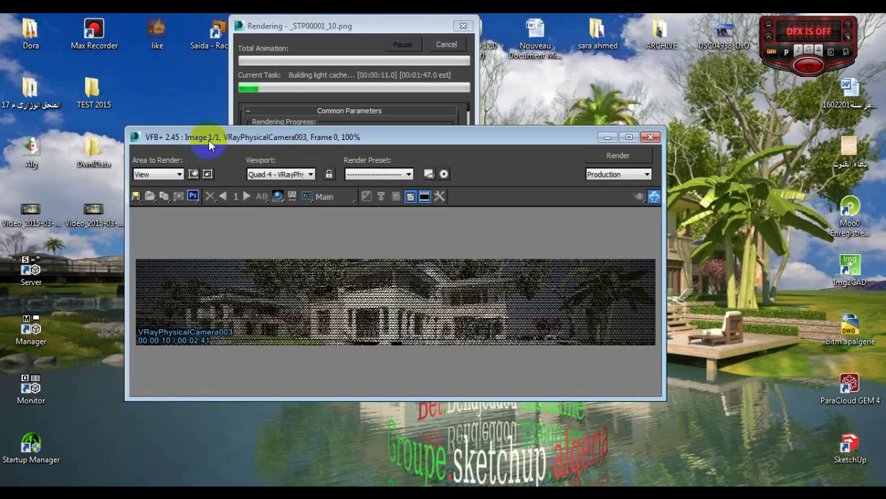
click(345, 294)
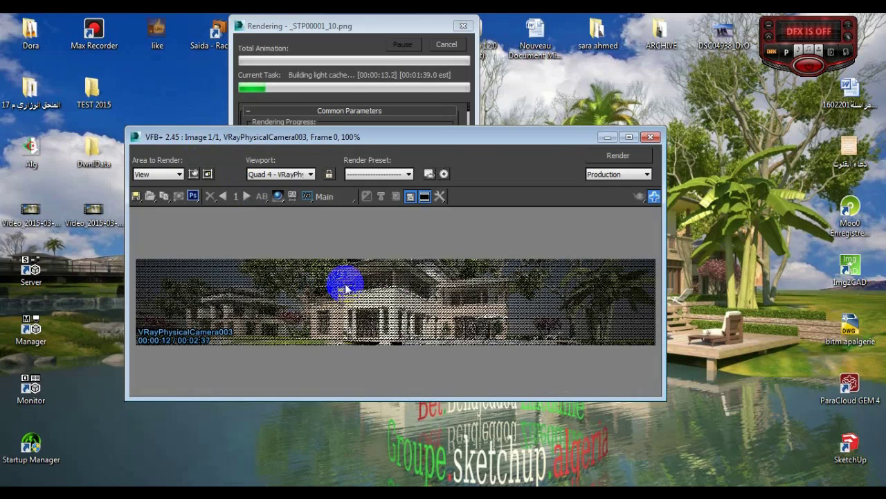
Open the TEST 2015 folder to check the saved strip files, and move its window clear of the rendering progress.
click(93, 93)
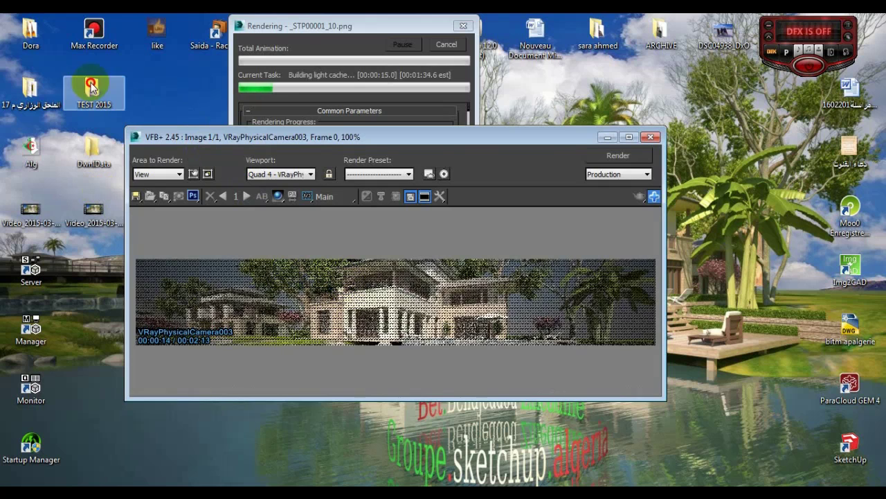
double_click(113, 109)
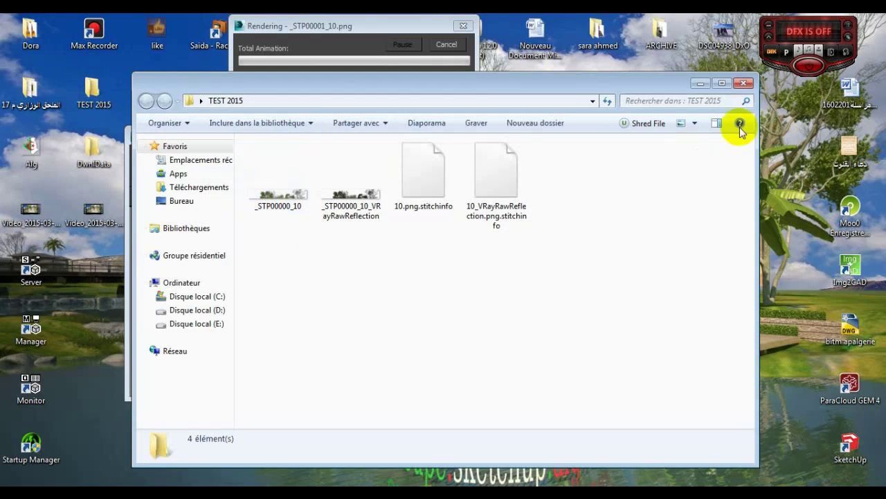
click(745, 84)
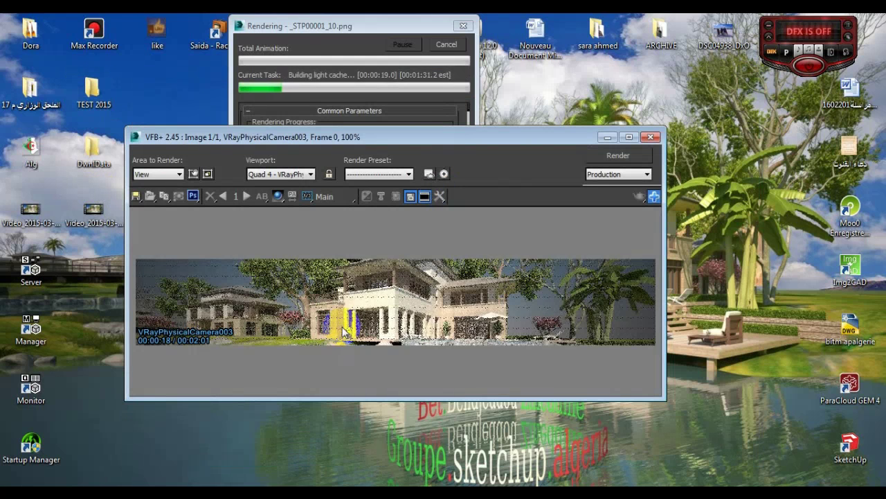
double_click(86, 104)
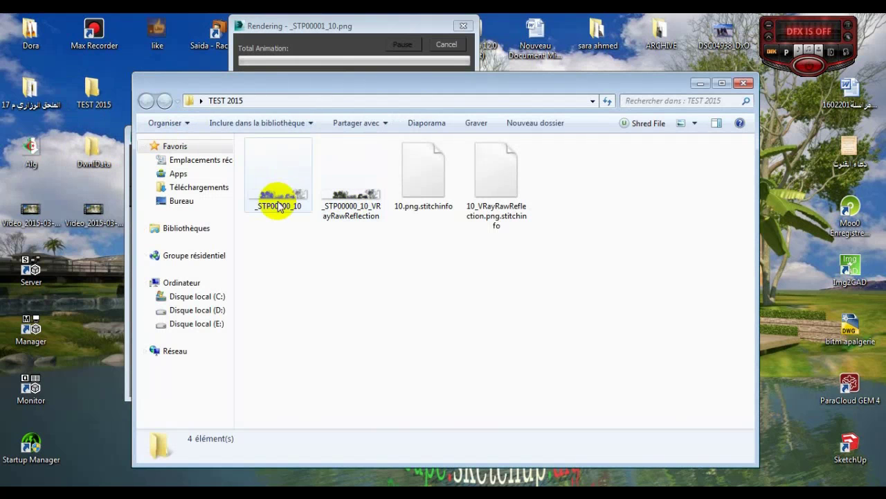
drag(328, 84, 312, 115)
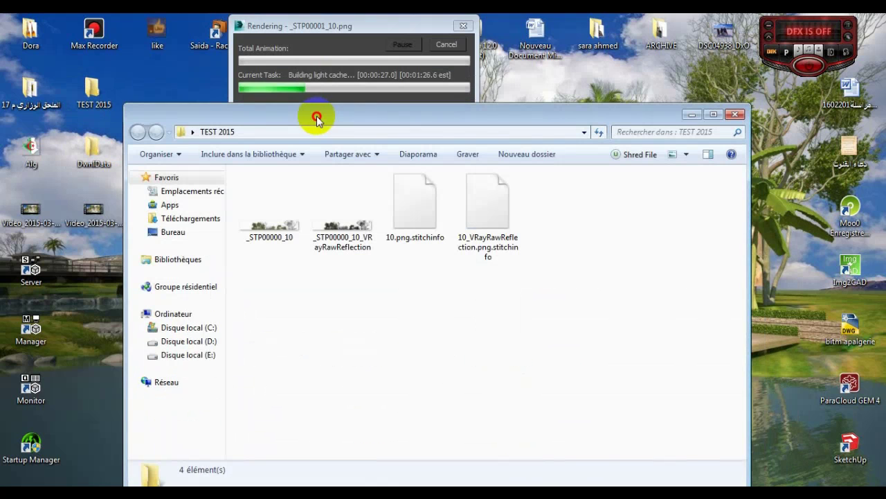
Close the TEST 2015 folder and connect the Backburner queue monitor to the manager with automatic search enabled.
click(733, 116)
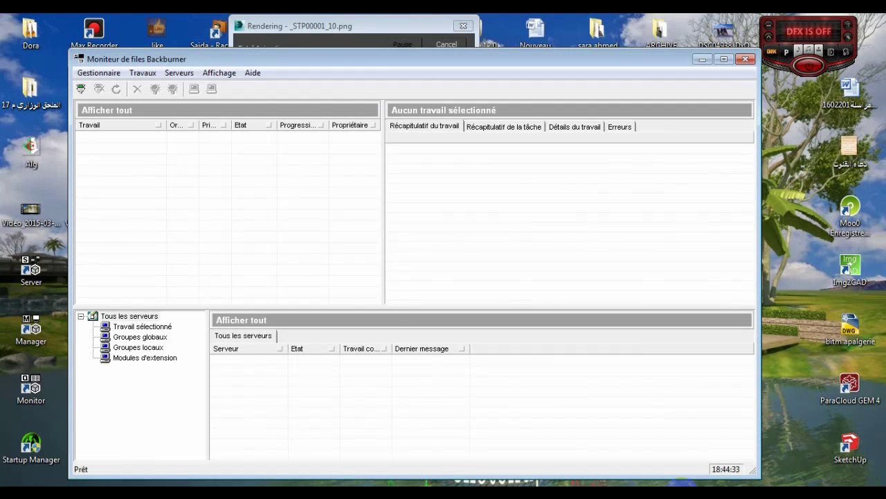
drag(259, 61, 250, 91)
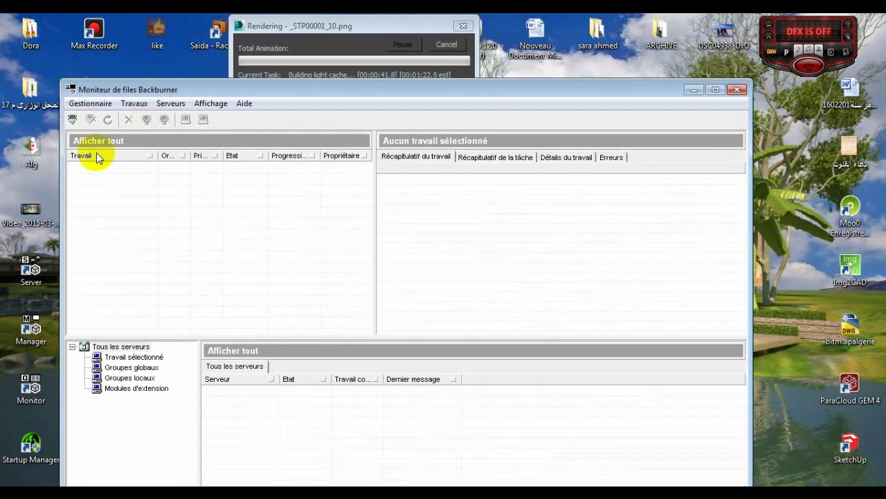
click(86, 108)
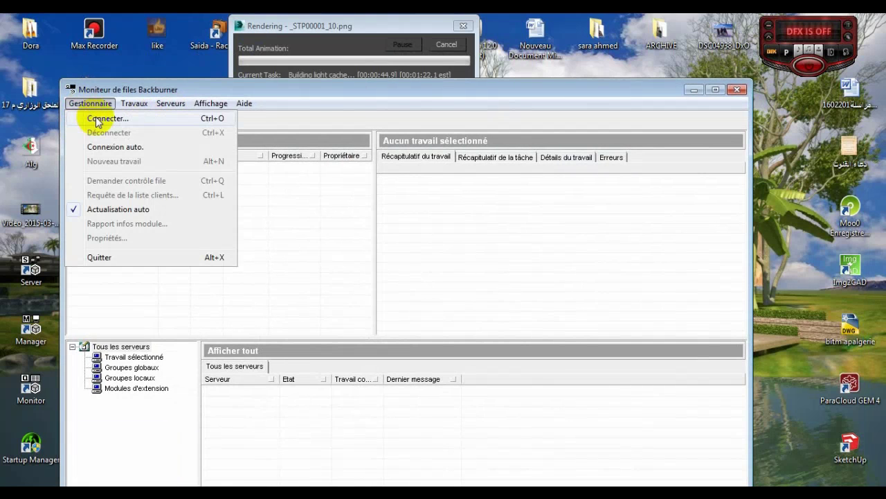
click(98, 119)
click(317, 301)
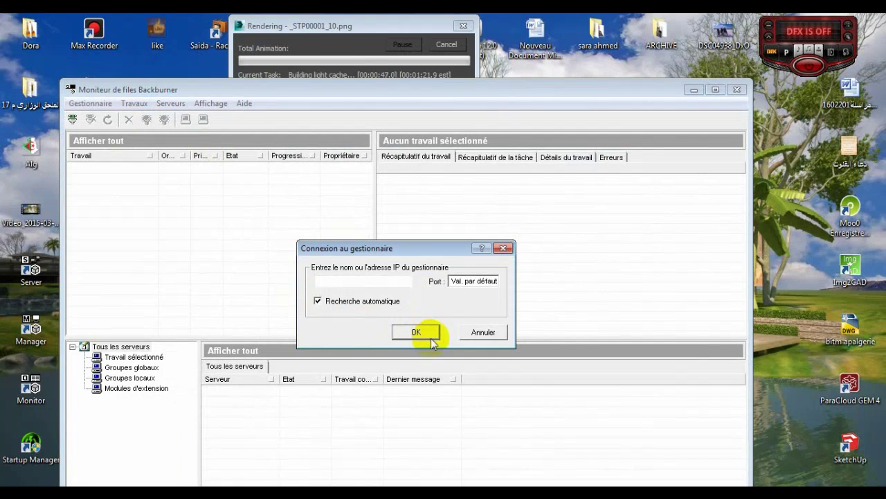
click(426, 333)
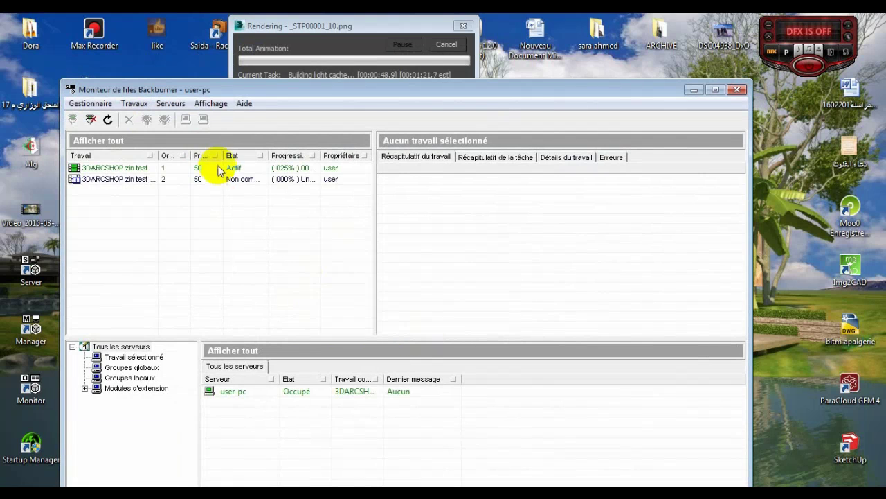
Shrink the queue monitor's height and arrange it beneath the frame buffer to check the job list alongside the second strip's render.
drag(229, 89, 323, 227)
drag(315, 428, 313, 457)
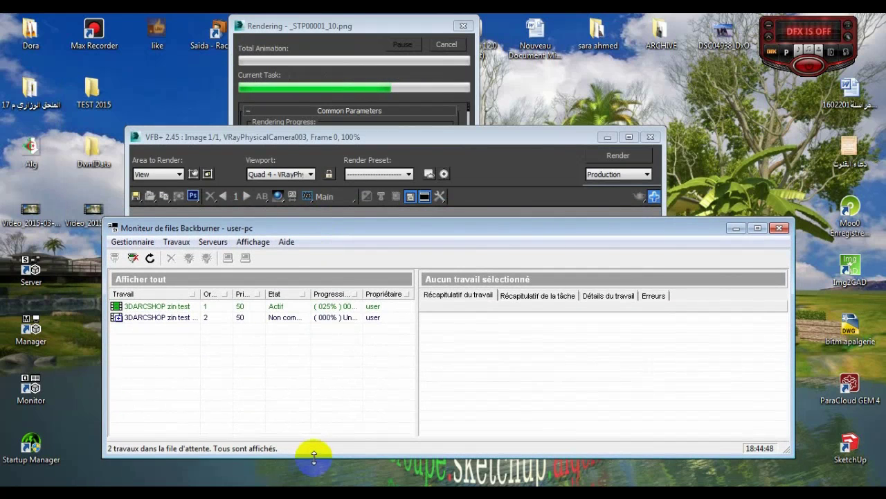
drag(300, 225, 302, 336)
drag(340, 136, 336, 50)
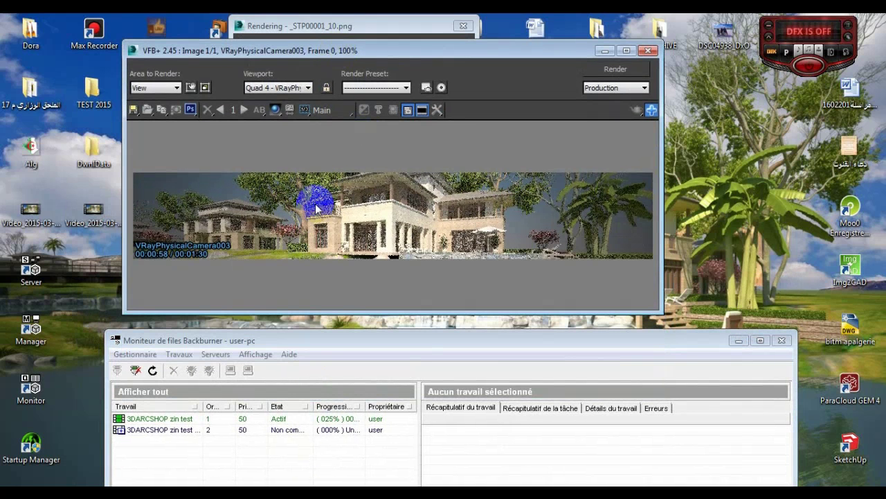
drag(303, 345, 306, 308)
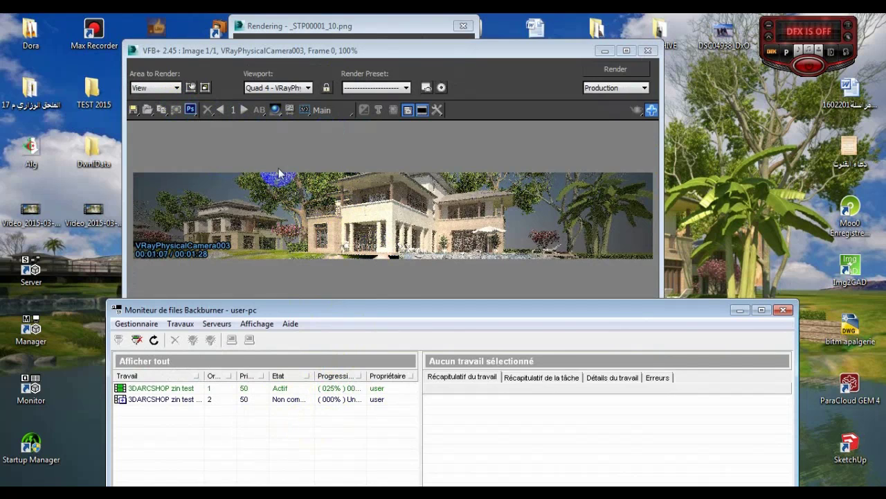
drag(357, 310, 376, 251)
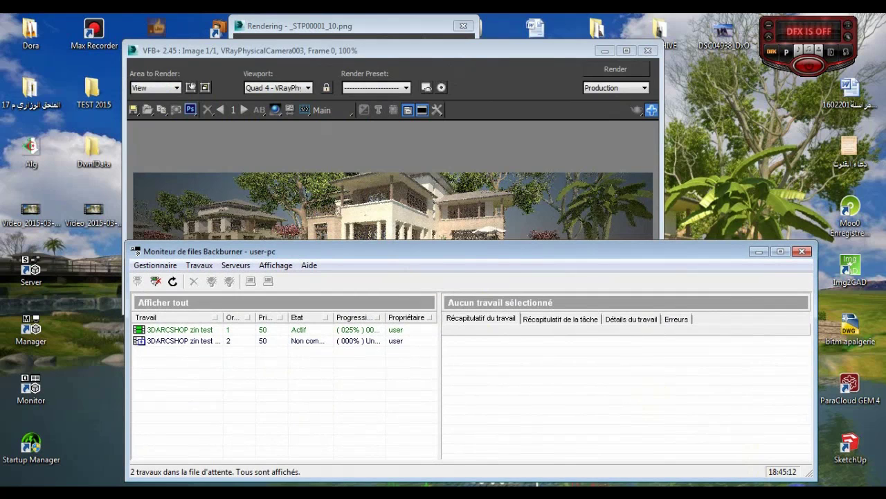
click(800, 493)
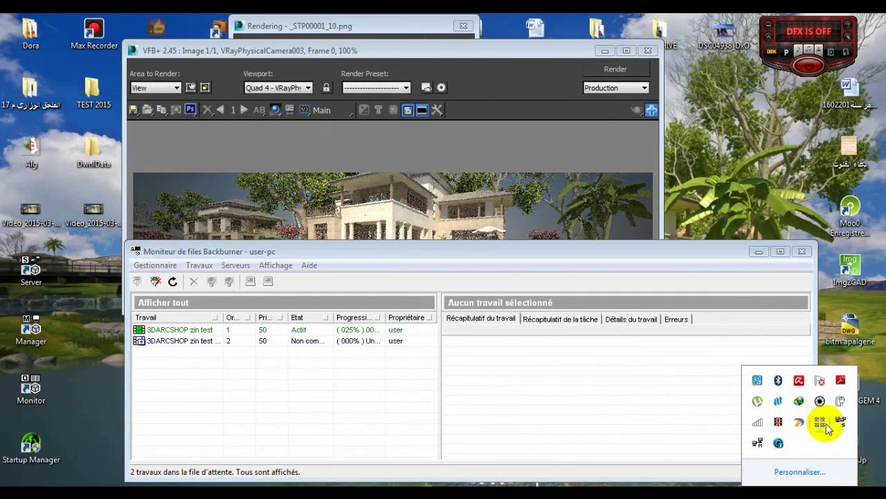
click(778, 421)
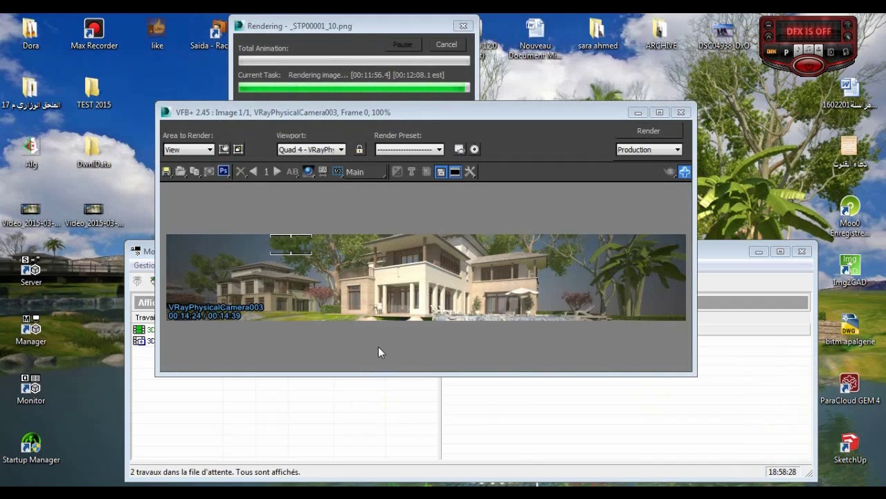
Place the frame buffer beneath the rendering progress to examine the second strip's remaining buckets.
click(365, 116)
drag(366, 116, 377, 138)
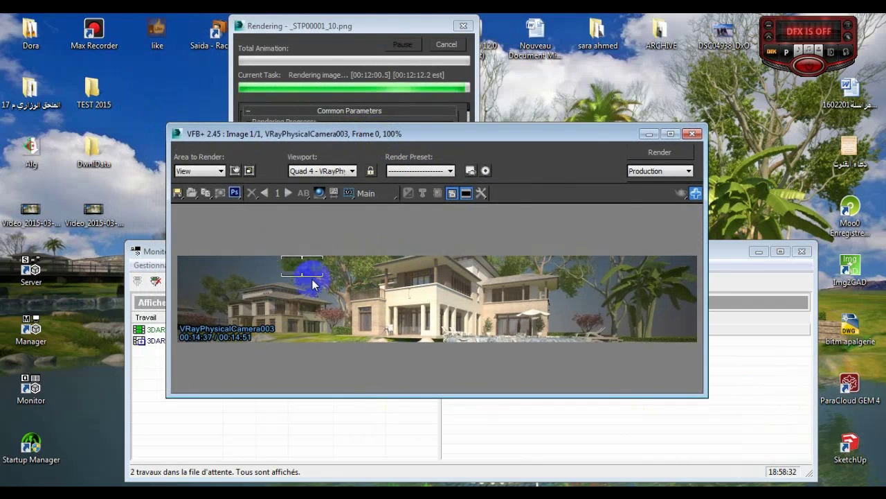
drag(319, 134, 275, 149)
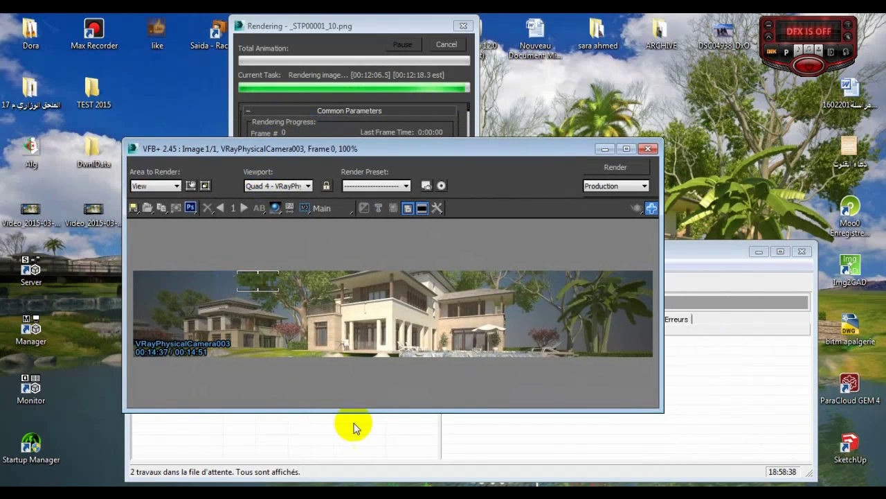
Move the frame buffer and queue monitor clear of the rendering progress, and reopen the TEST 2015 folder below them.
drag(308, 148, 684, 221)
drag(311, 257, 196, 270)
double_click(93, 94)
drag(363, 51, 347, 385)
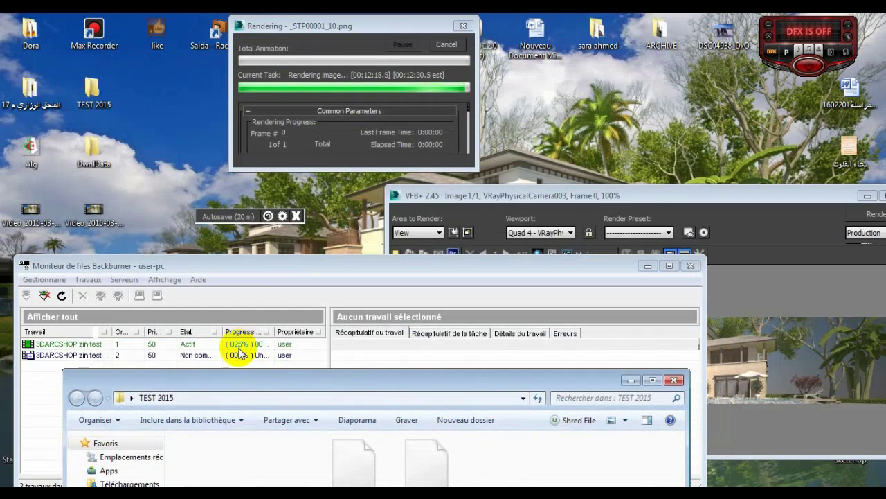
Arrange the queue monitor above the TEST 2015 folder to compare the job's progress with the saved strip files.
drag(234, 376, 210, 200)
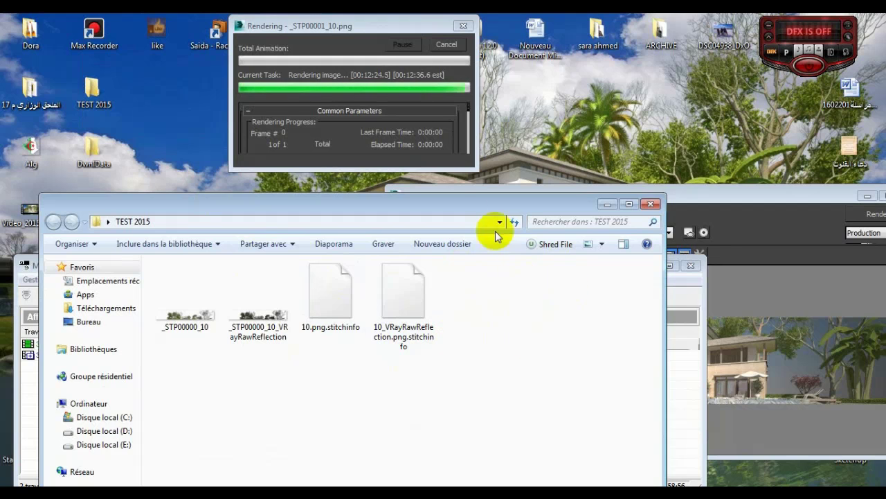
drag(448, 195, 443, 268)
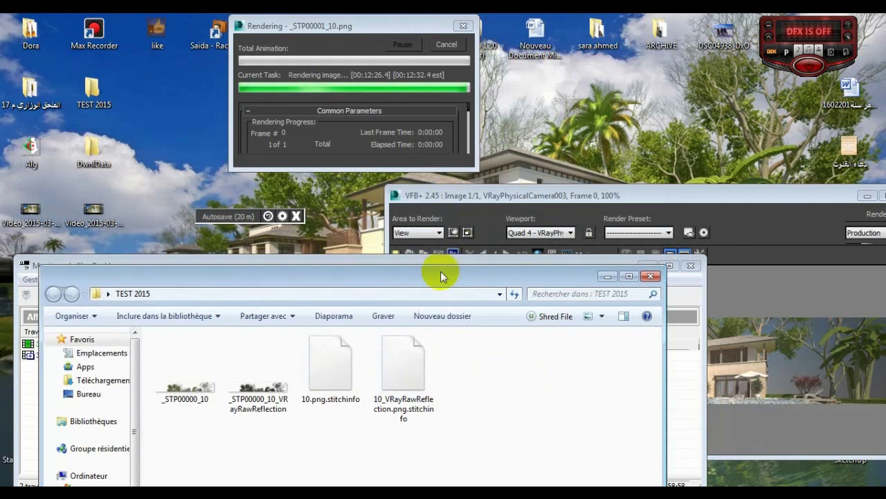
drag(320, 279, 324, 390)
drag(322, 264, 390, 151)
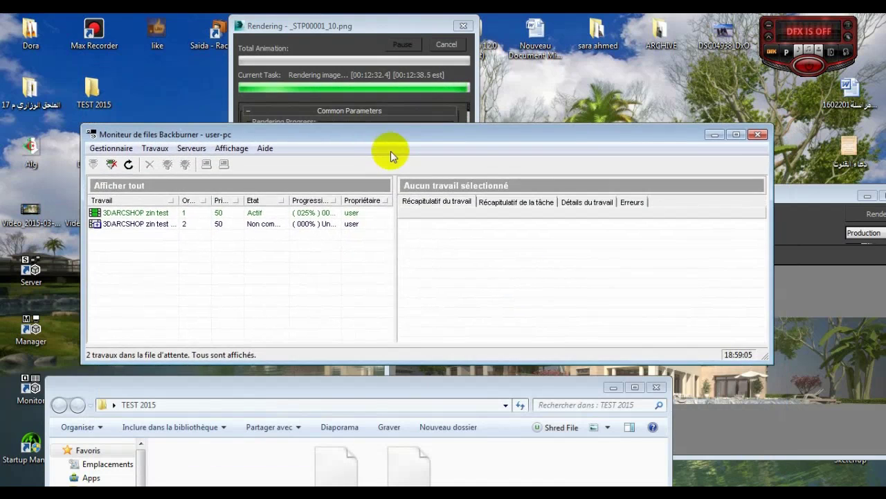
drag(340, 396, 376, 334)
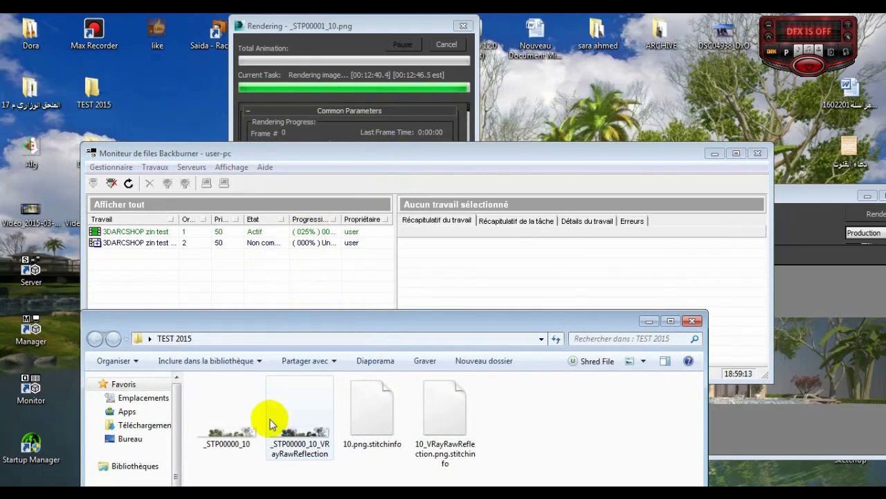
drag(363, 327, 362, 309)
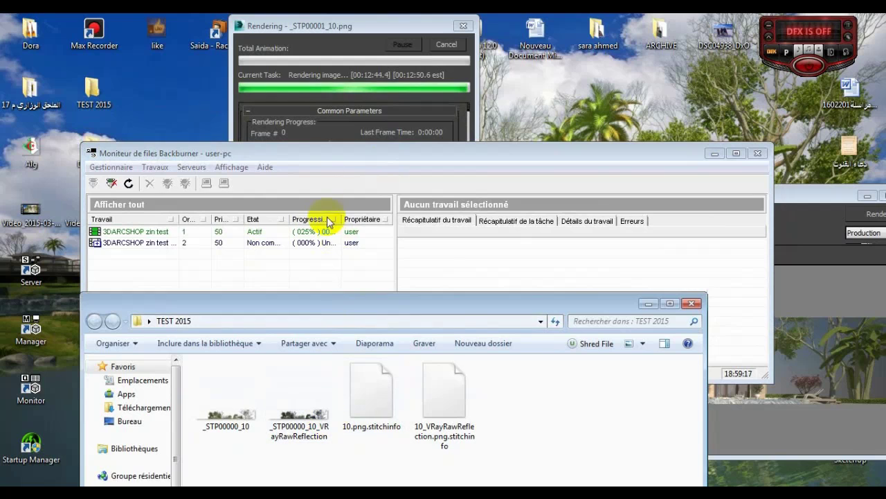
drag(313, 302, 288, 284)
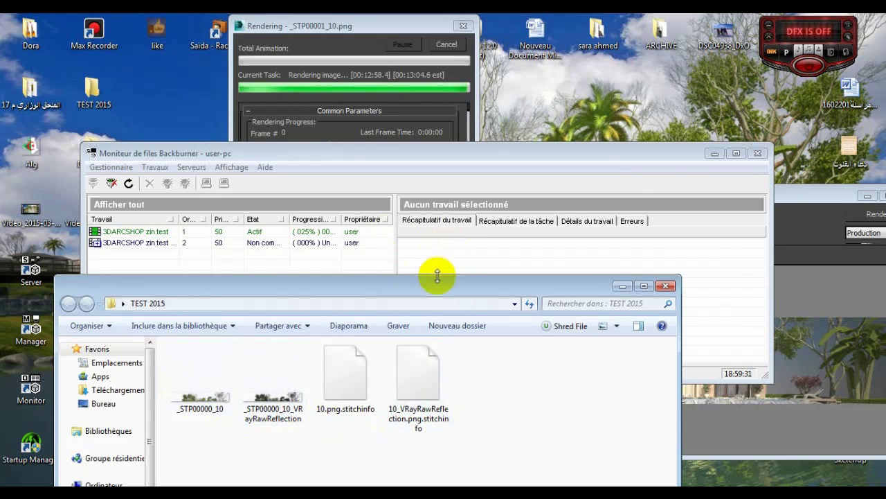
drag(420, 286, 430, 289)
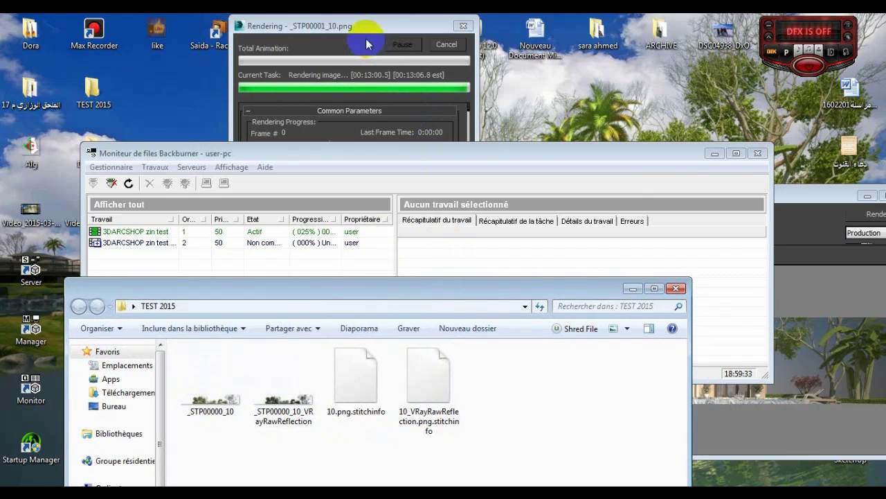
Bring the rendering progress and frame buffer forward as the second strip finishes, and check the job's progress and the _STP00001_10 file.
drag(366, 29, 386, 28)
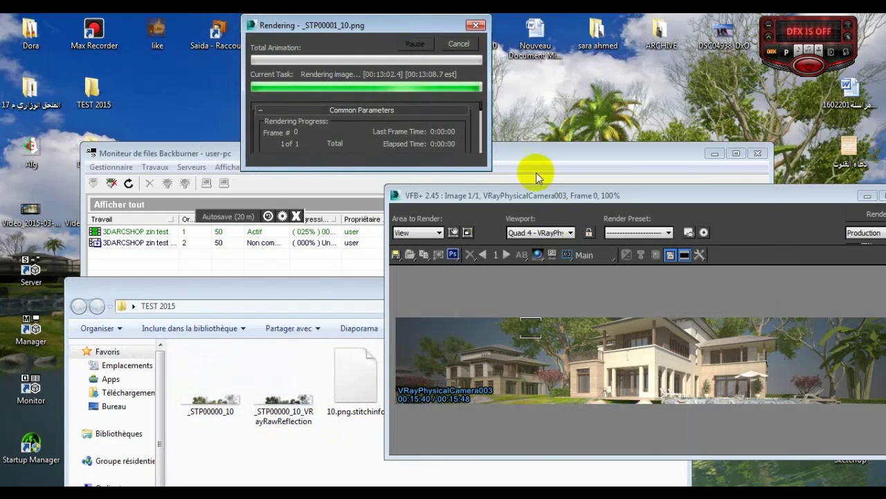
drag(570, 194, 544, 71)
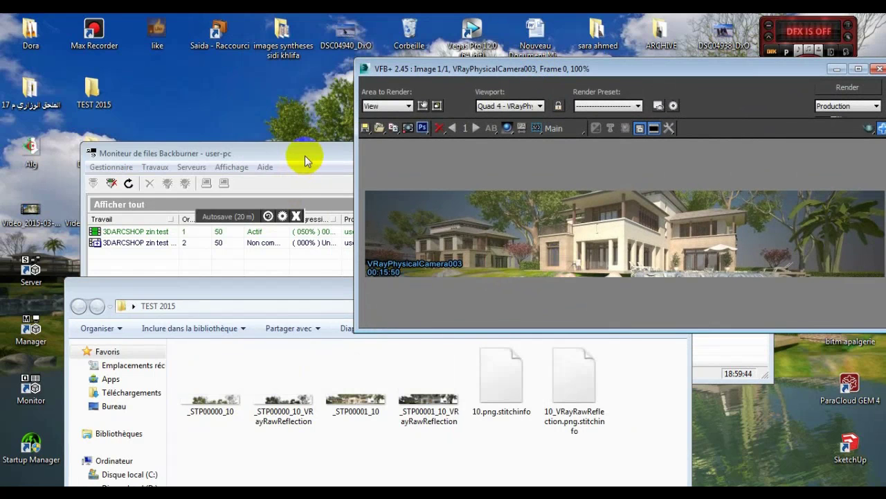
click(300, 157)
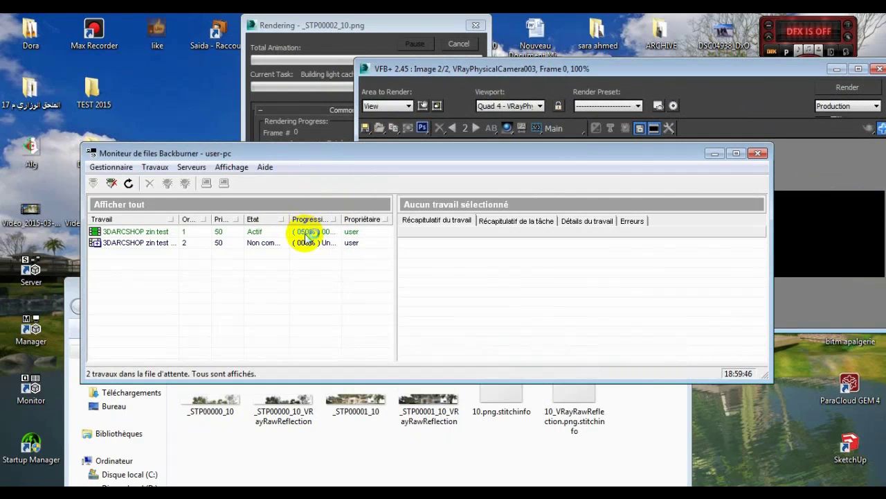
drag(297, 154, 302, 62)
click(330, 357)
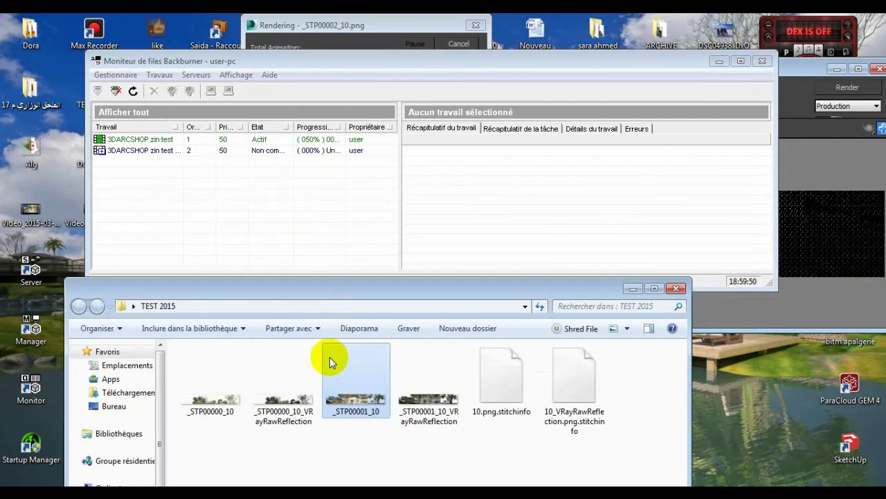
View the first strip, _STP00000_10, in Windows Photo Viewer and close it.
double_click(220, 407)
right_click(221, 408)
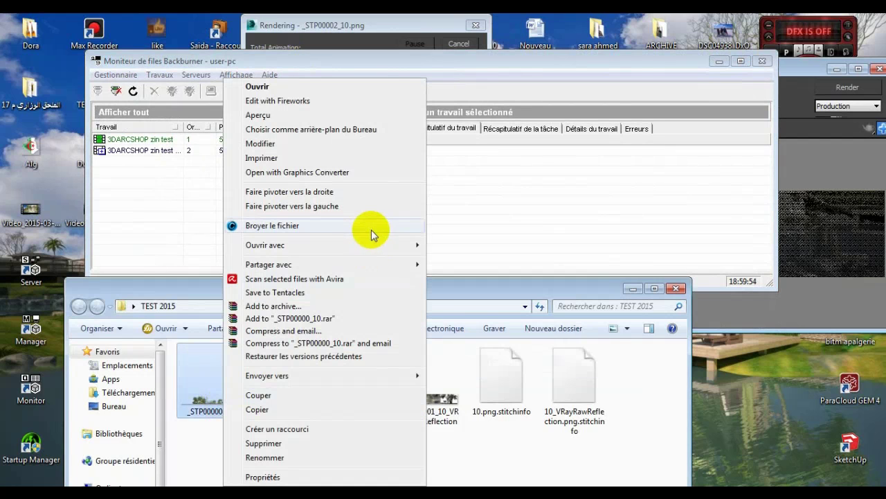
mouse_move(371, 247)
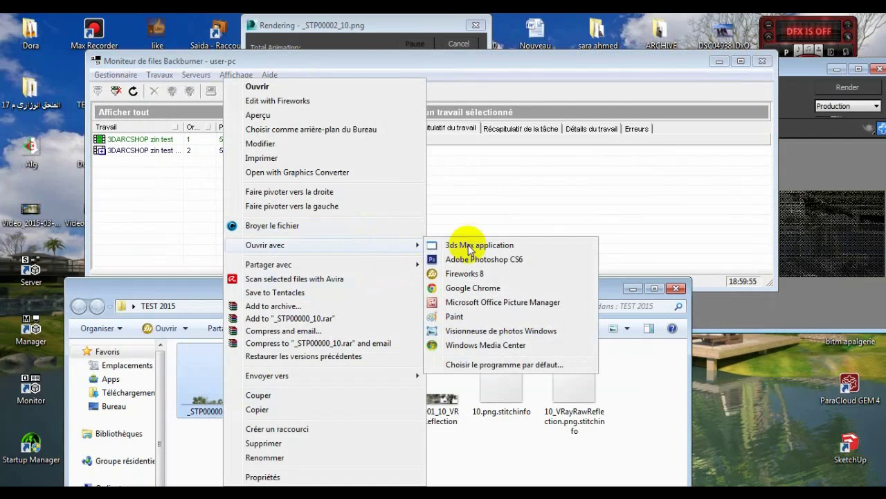
click(469, 333)
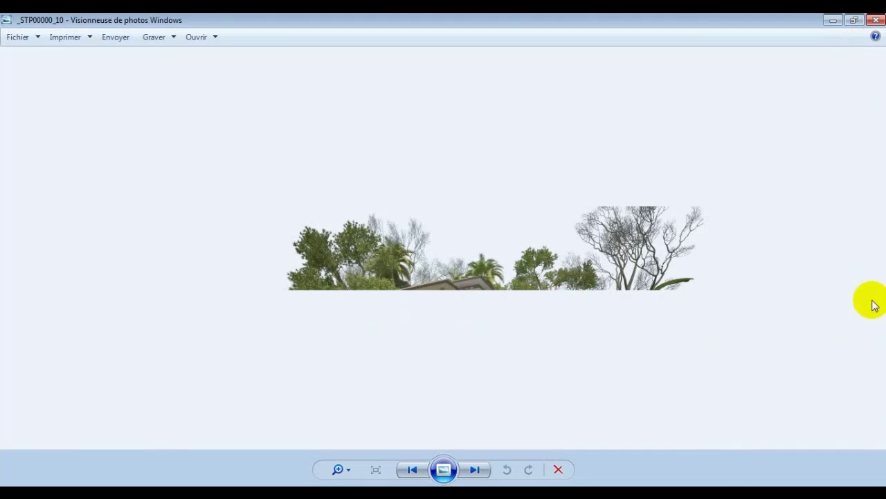
click(874, 23)
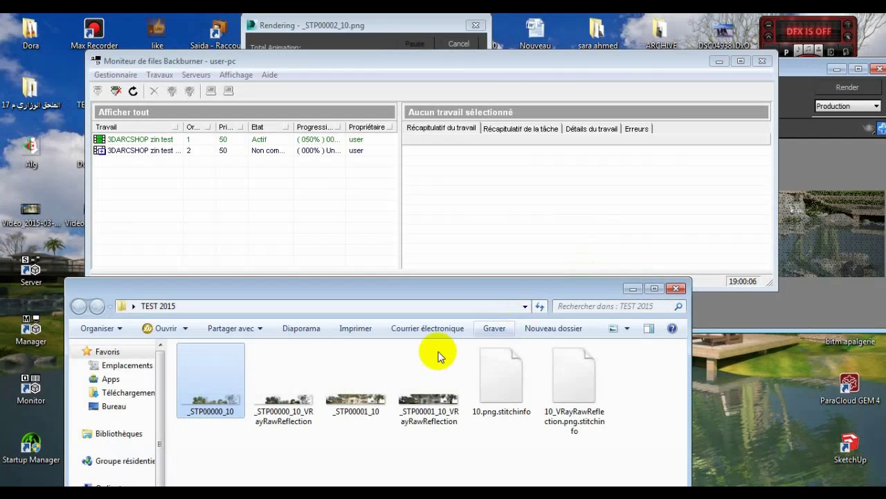
View the second strip, _STP00001_10, in Windows Photo Viewer and close it.
click(357, 405)
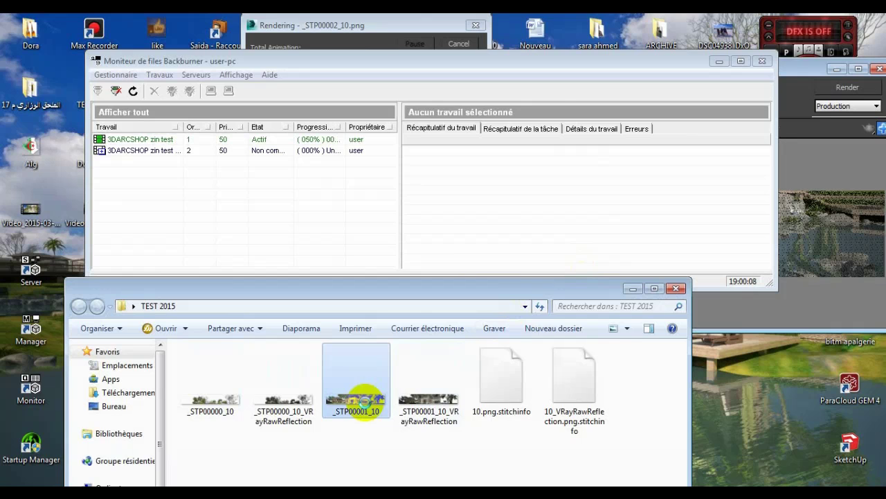
right_click(360, 403)
mouse_move(507, 244)
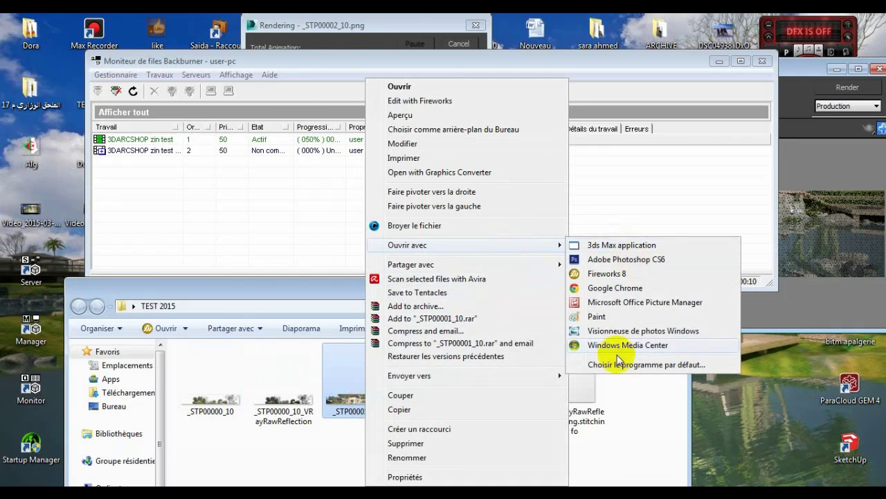
click(610, 331)
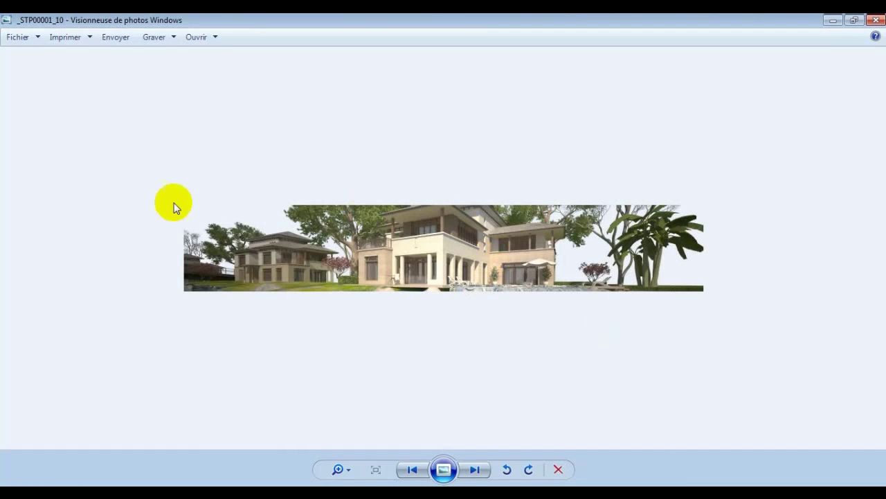
click(874, 20)
Bring the rendering progress forward and position the frame buffer beneath it to examine the third strip's light cache.
drag(388, 62, 395, 49)
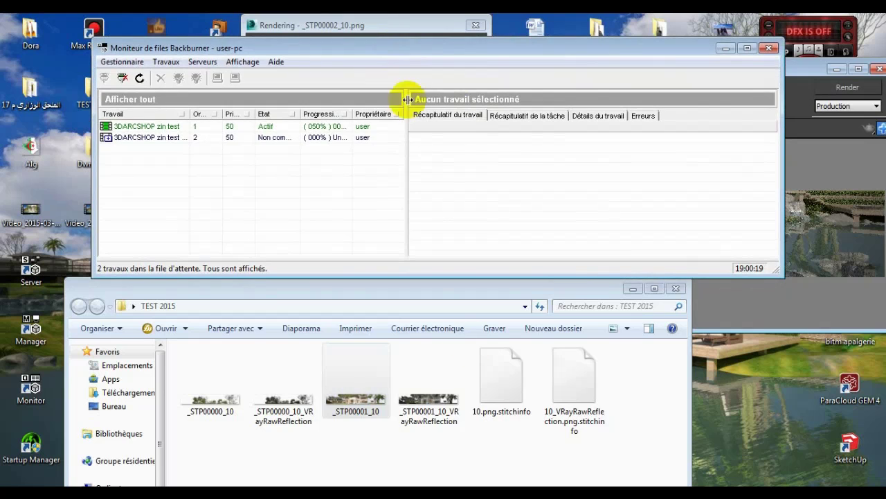
click(432, 26)
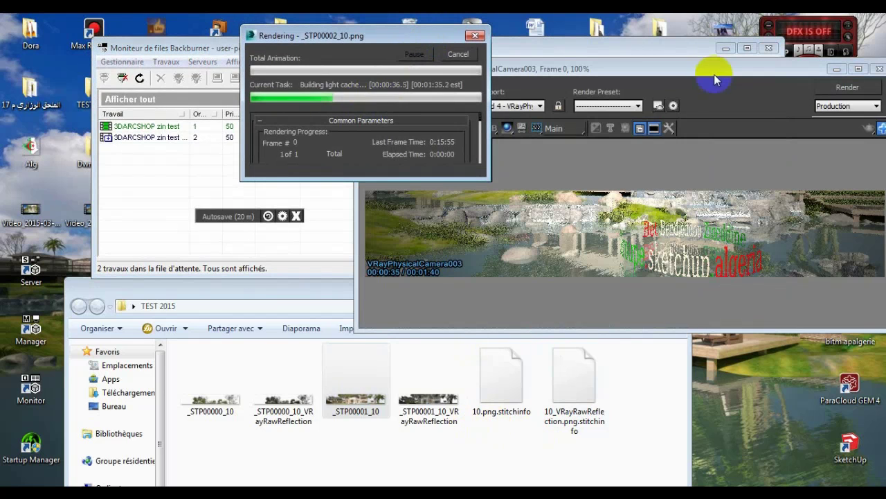
drag(668, 67, 488, 121)
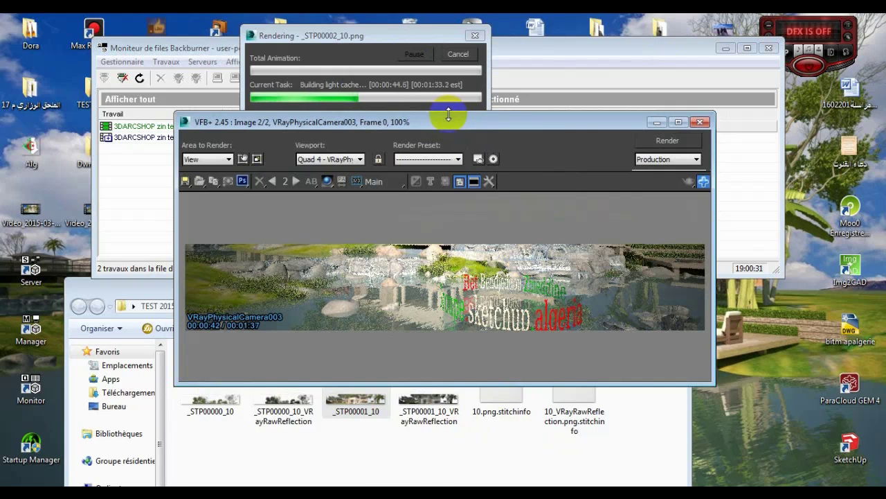
Reposition the rendering progress and frame buffer windows to examine the third strip's light cache calculation.
drag(448, 125, 455, 132)
drag(406, 37, 431, 37)
drag(545, 162, 558, 180)
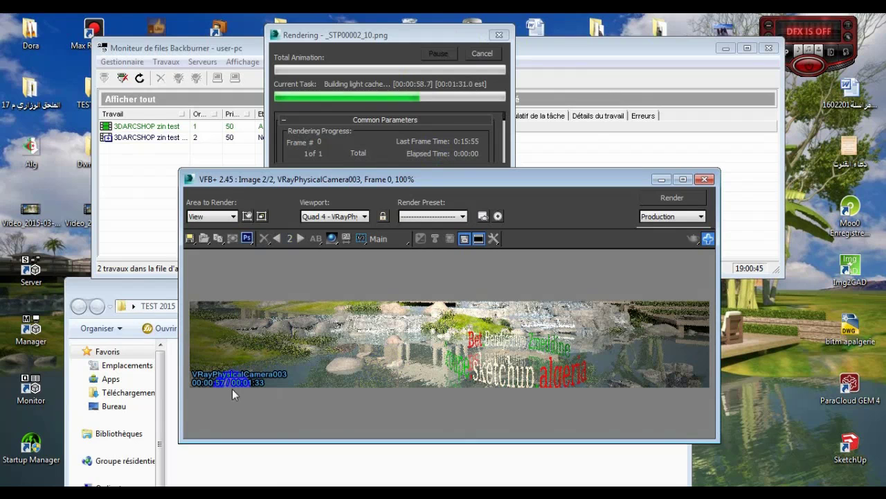
drag(443, 178, 446, 158)
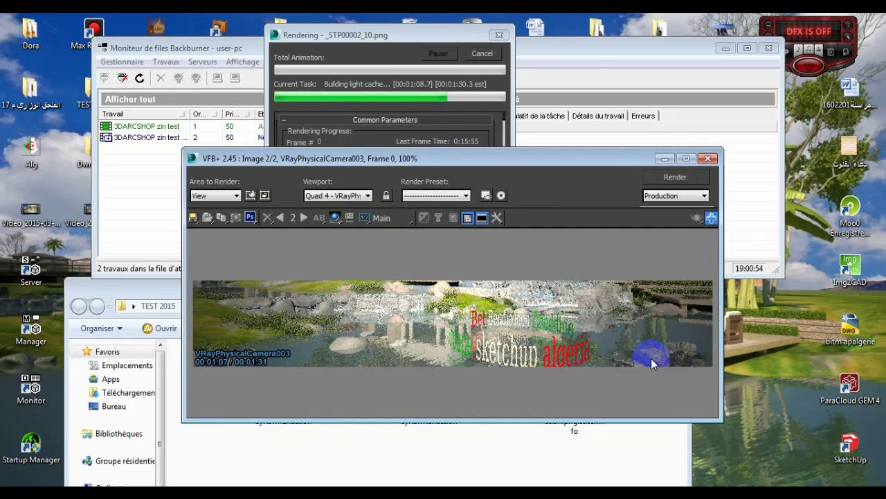
drag(387, 159, 361, 154)
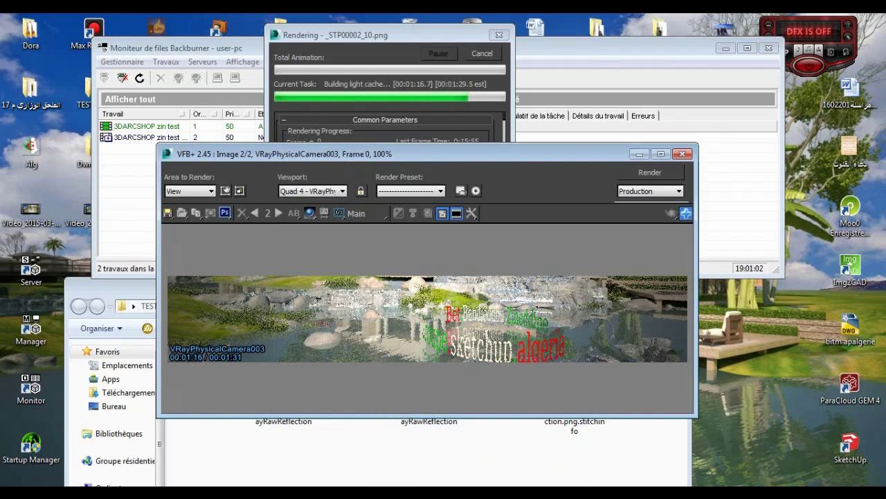
click(799, 493)
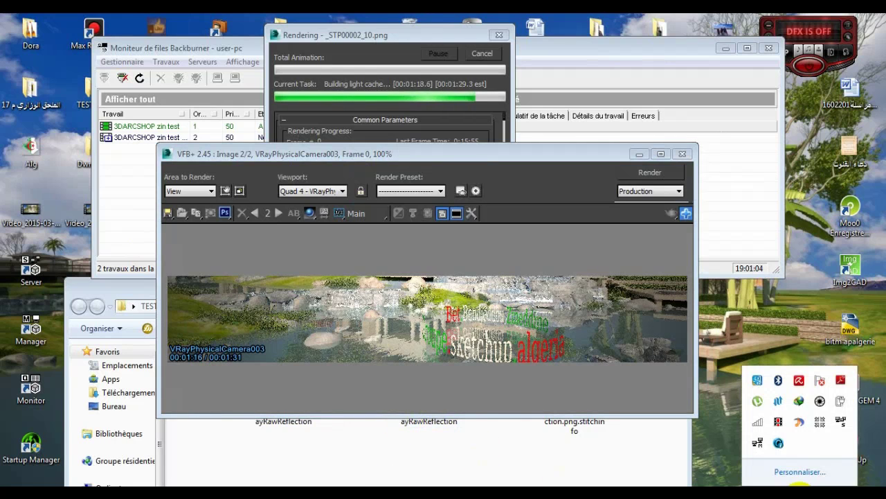
click(777, 420)
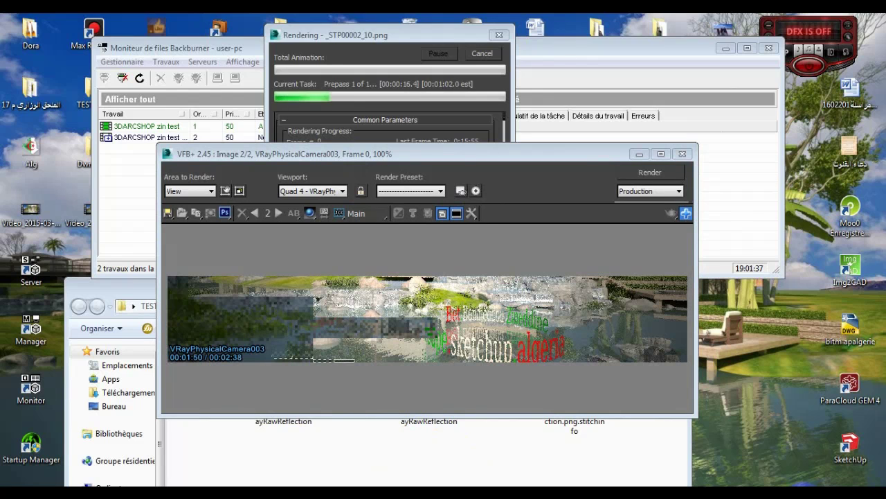
click(800, 493)
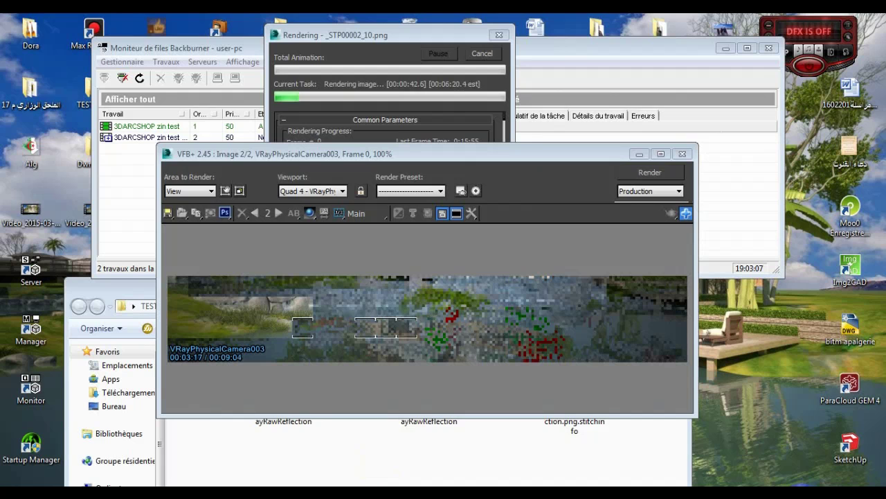
click(801, 490)
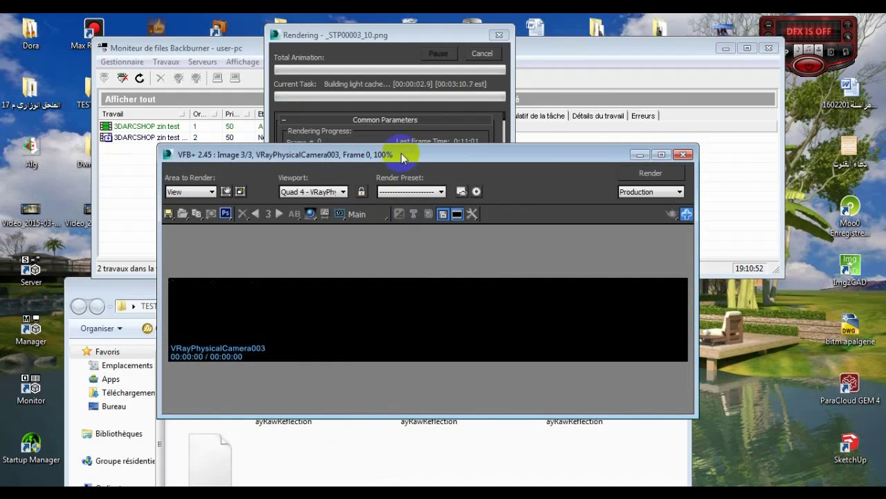
Move the frame buffer and Backburner monitor apart to check the job's progress and the fourth strip's light cache.
drag(401, 153, 346, 51)
click(232, 50)
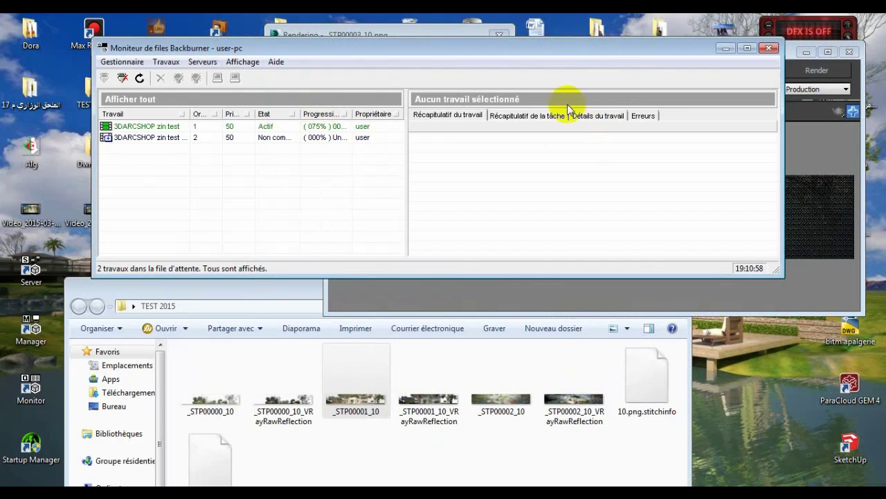
drag(597, 49, 593, 382)
click(599, 248)
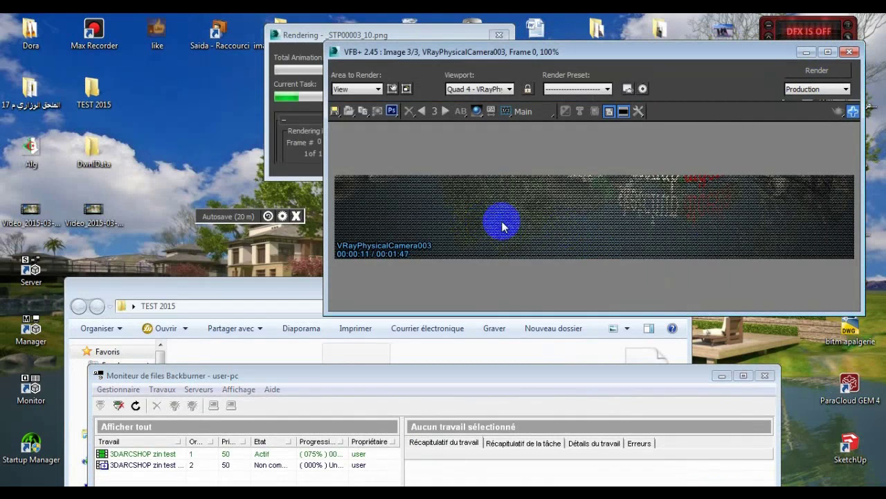
mouse_move(465, 329)
mouse_down()
mouse_move(453, 404)
mouse_move(481, 347)
mouse_move(477, 325)
mouse_up()
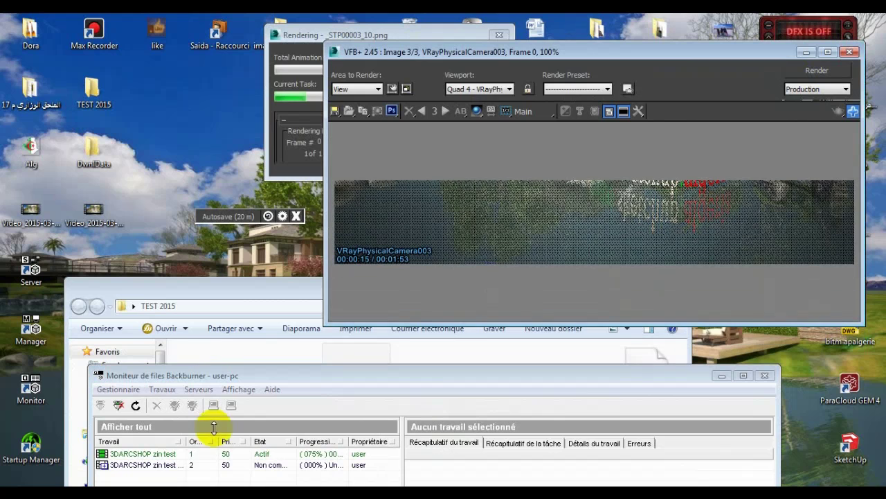
drag(284, 376, 384, 266)
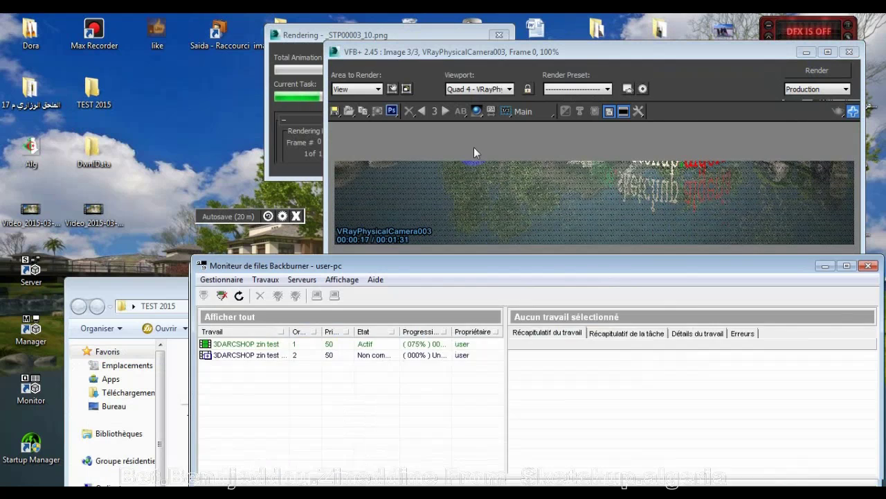
drag(473, 152, 475, 154)
Bring the TEST 2015 folder forward and review the saved strips, selecting _STP00002_10.
click(180, 288)
drag(180, 287, 199, 143)
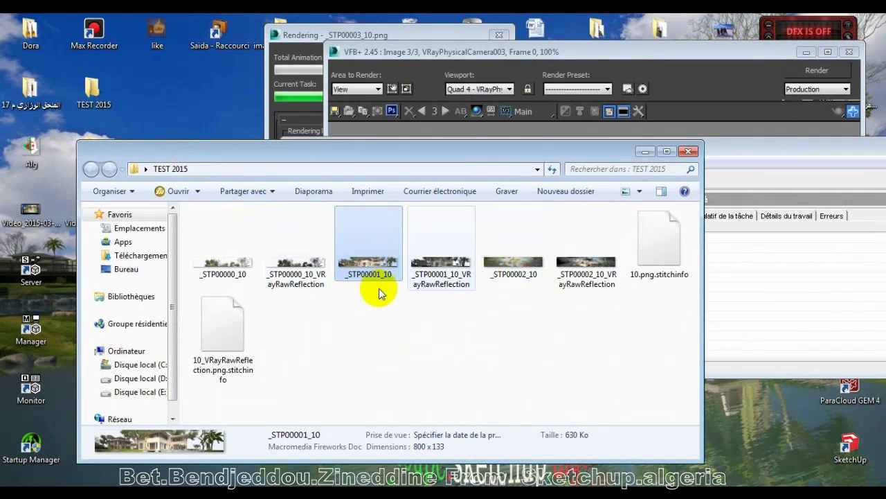
click(219, 259)
click(367, 267)
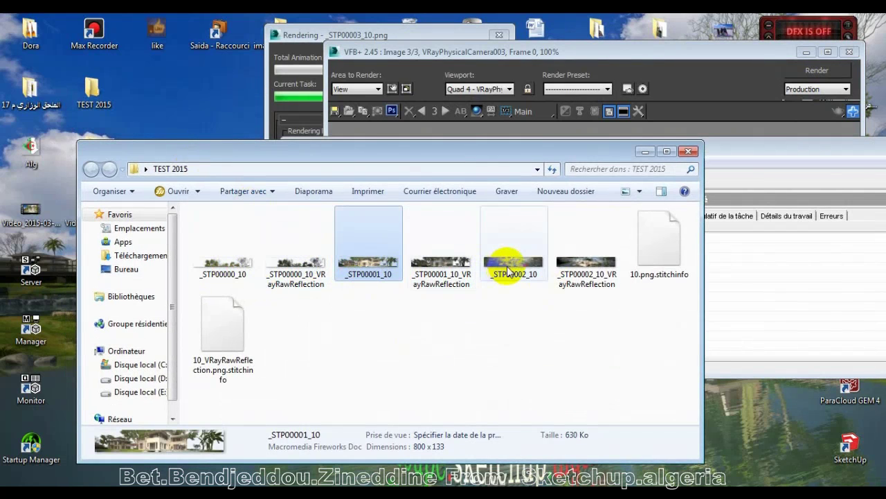
click(509, 269)
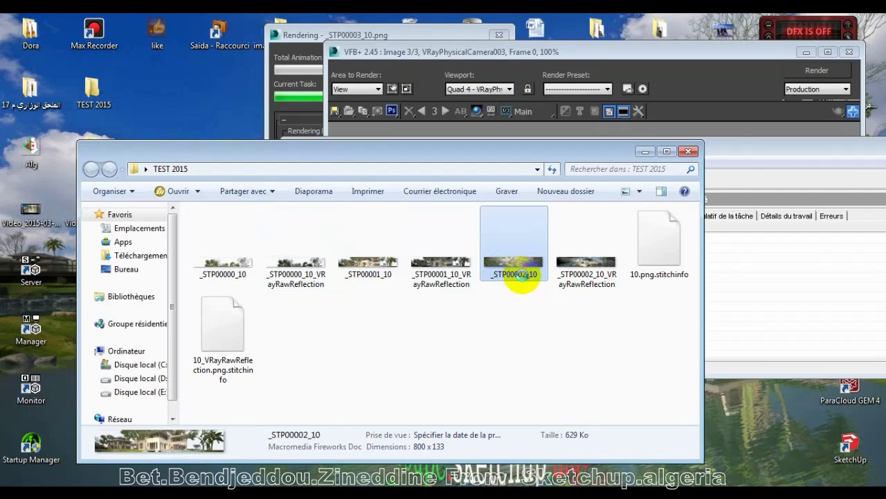
View the third strip, _STP00002_10, in Windows Photo Viewer, then close the viewer and the TEST 2015 folder.
right_click(513, 268)
mouse_move(581, 247)
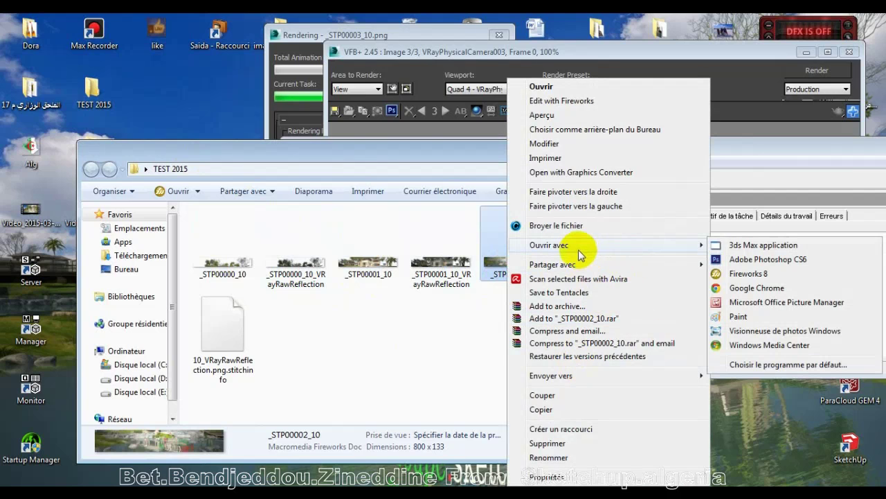
click(760, 333)
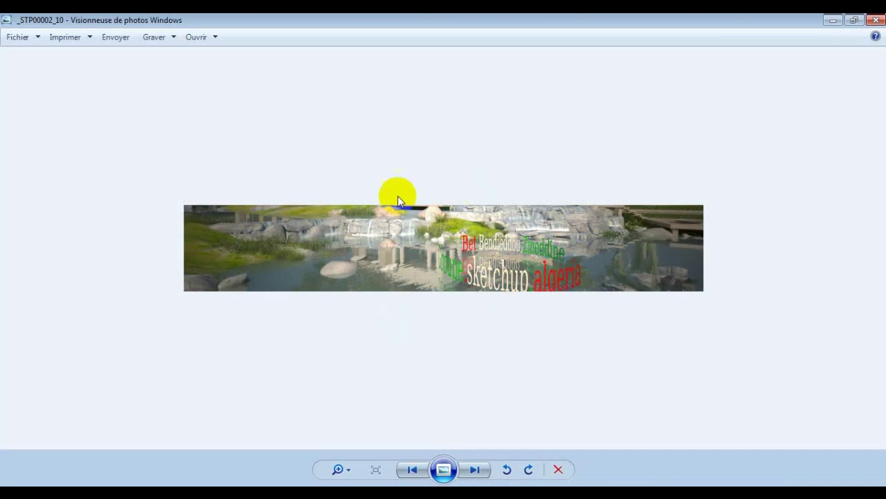
click(877, 22)
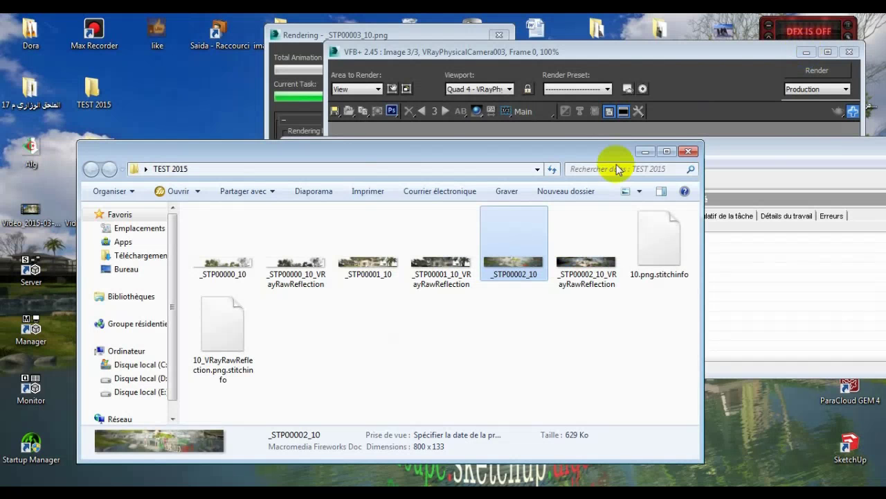
click(686, 153)
Arrange the Backburner monitor, frame buffer and rendering progress windows to examine the fourth strip's light cache.
drag(530, 151, 328, 293)
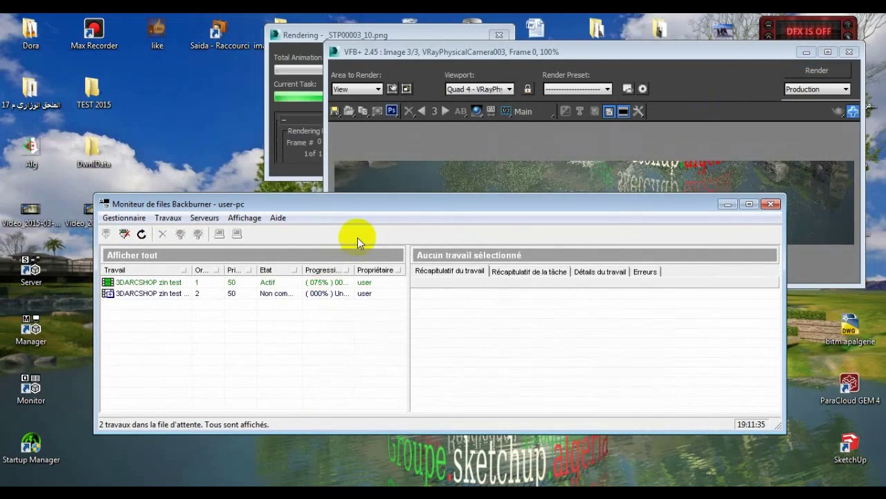
drag(374, 216, 381, 276)
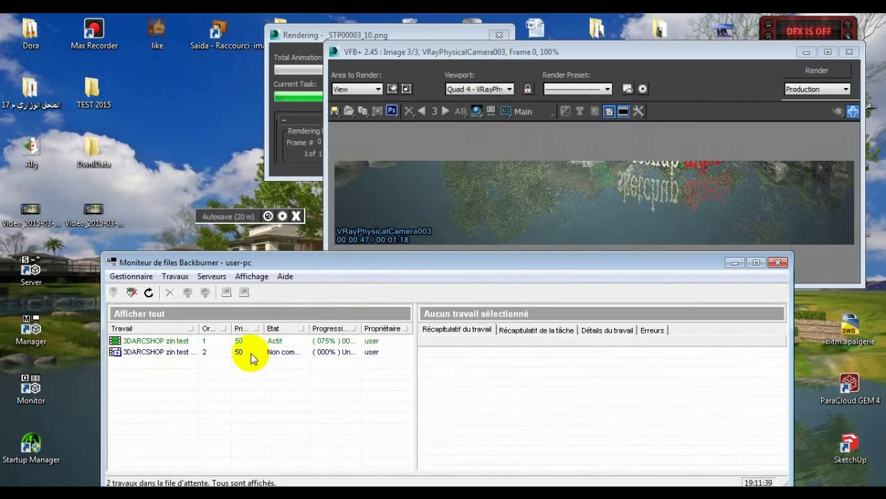
drag(462, 54, 324, 181)
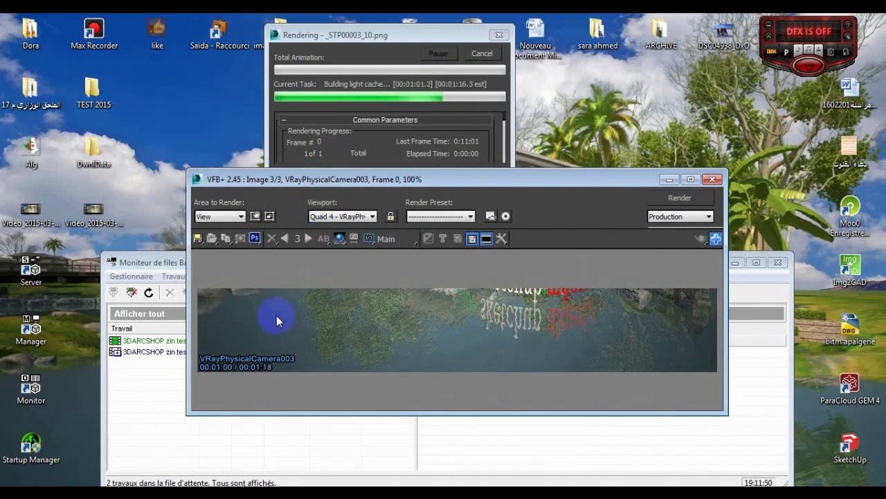
mouse_move(376, 36)
mouse_down()
mouse_move(337, 26)
mouse_move(368, 26)
mouse_up()
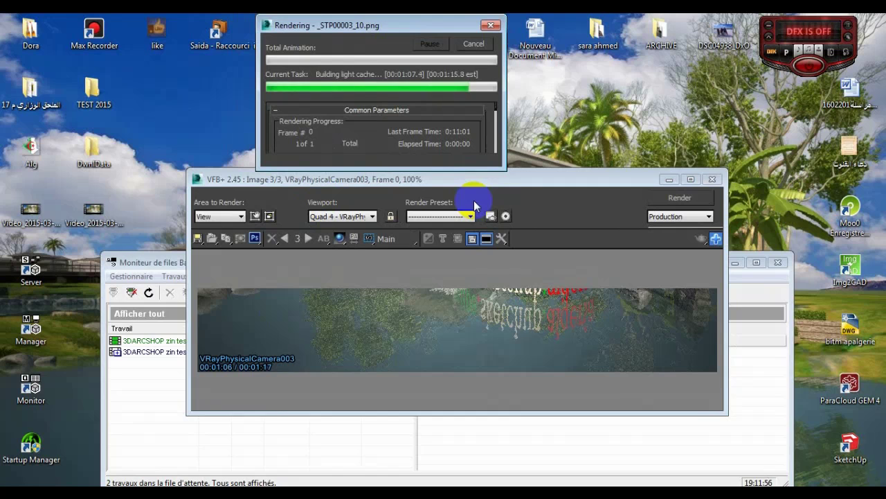
drag(528, 178, 497, 177)
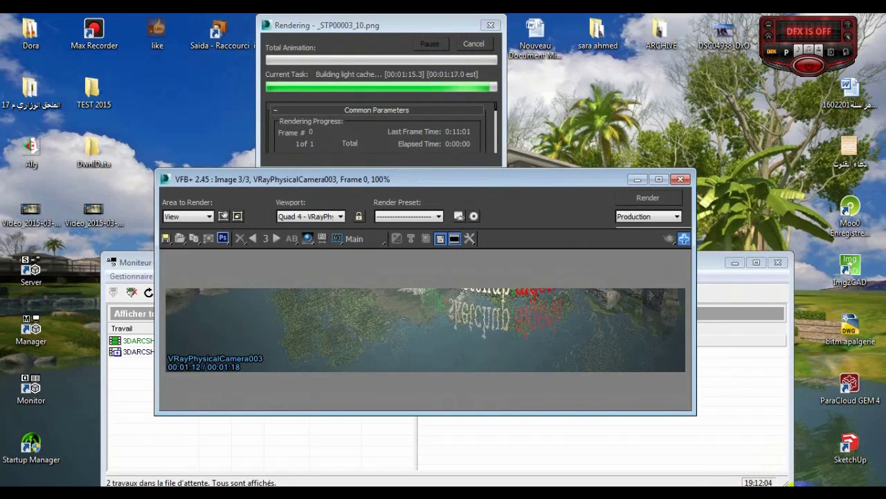
Bring up the Backburner server window and shut the server down during the fourth strip.
click(800, 493)
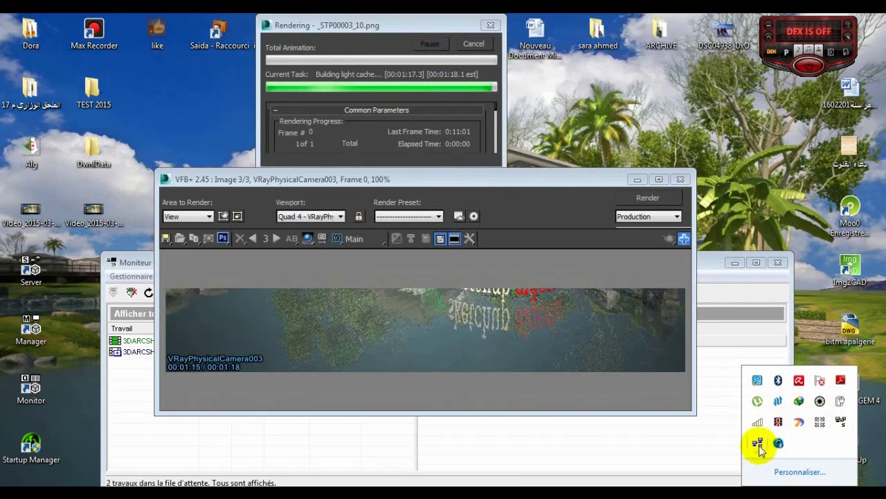
double_click(841, 421)
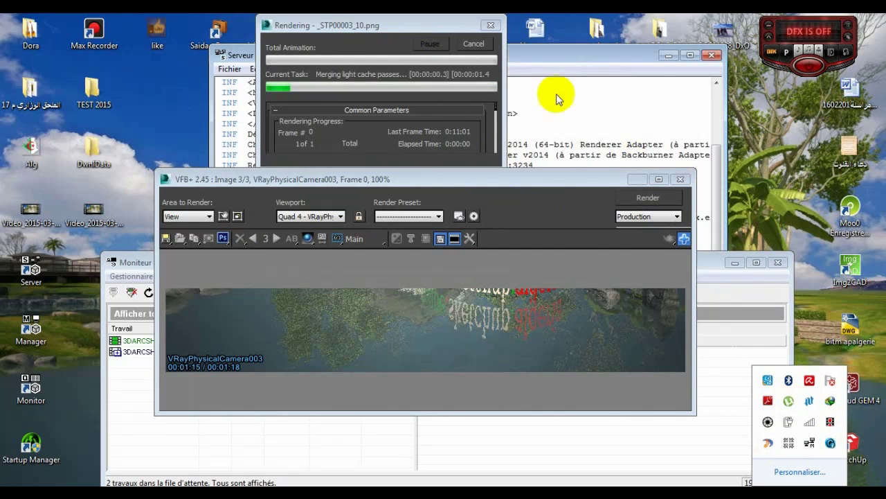
click(619, 55)
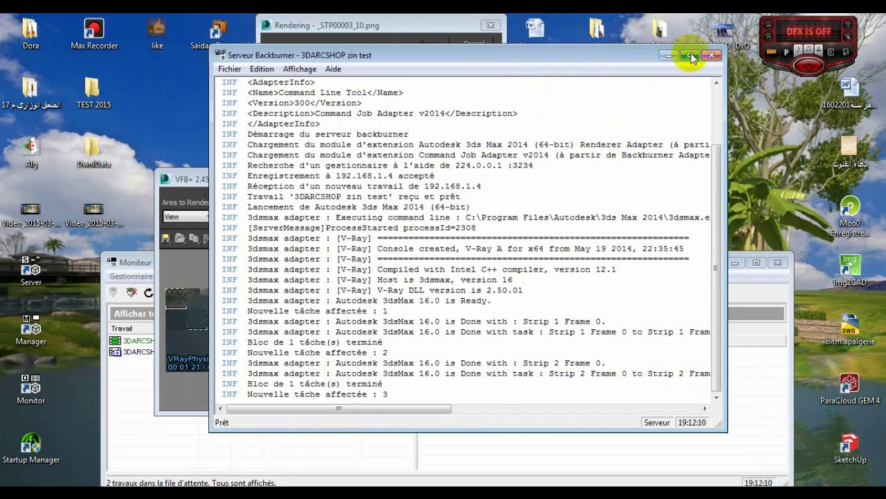
click(712, 55)
click(448, 267)
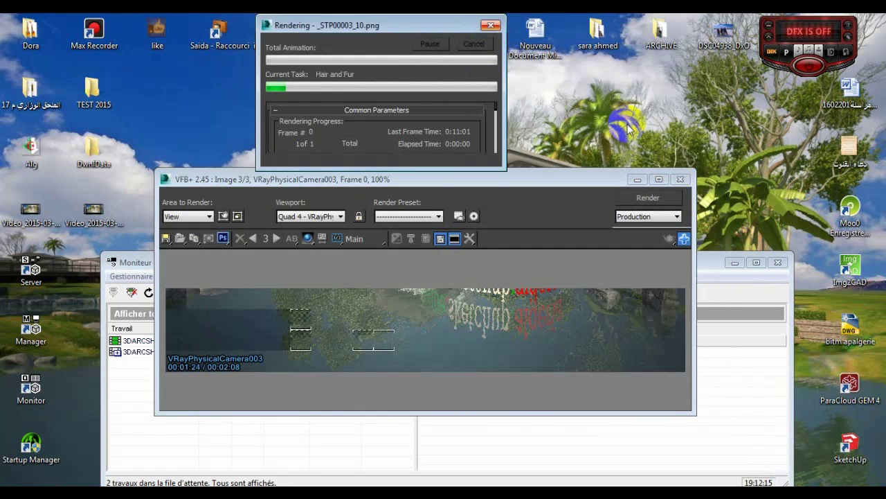
Close the rendering progress, the V-Ray frame buffer and the Backburner queue monitor.
click(490, 26)
click(681, 179)
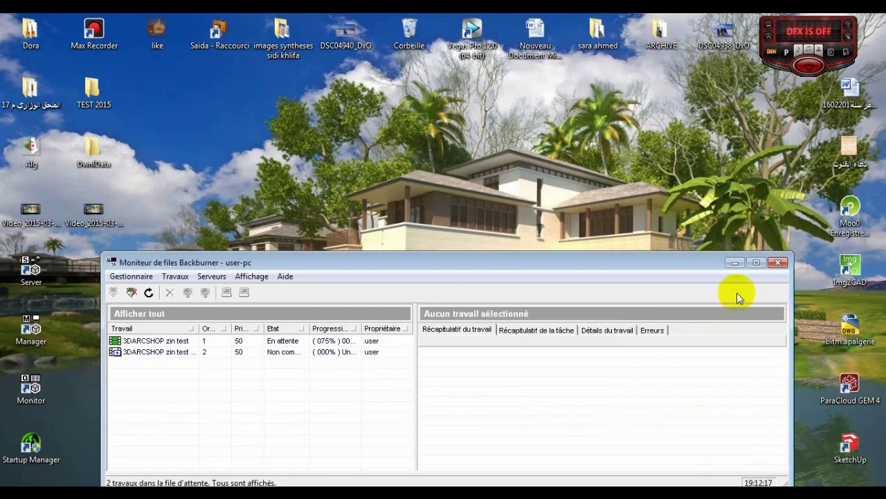
click(779, 263)
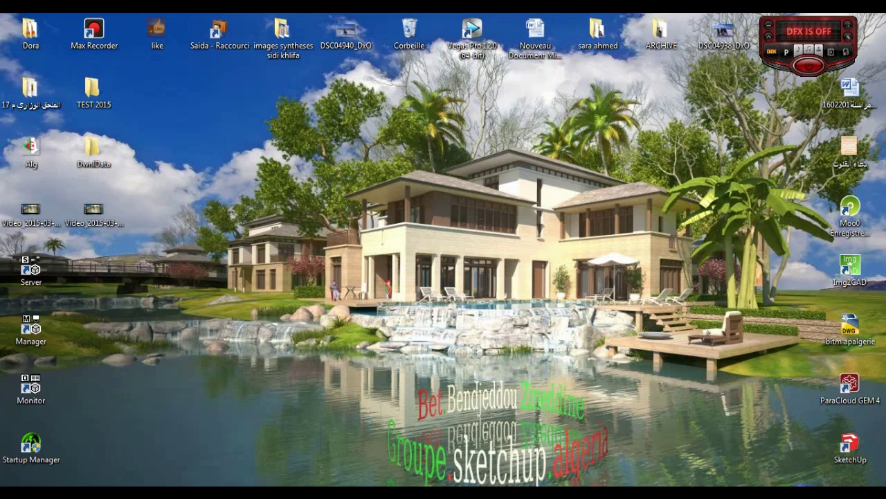
Shut down the Backburner manager and close the 3ds Max application that stopped working.
click(799, 483)
double_click(808, 443)
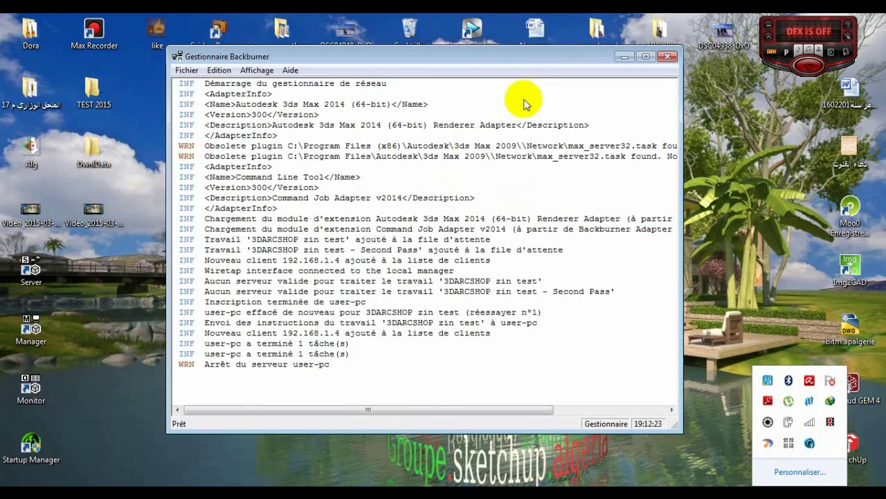
click(667, 59)
click(413, 268)
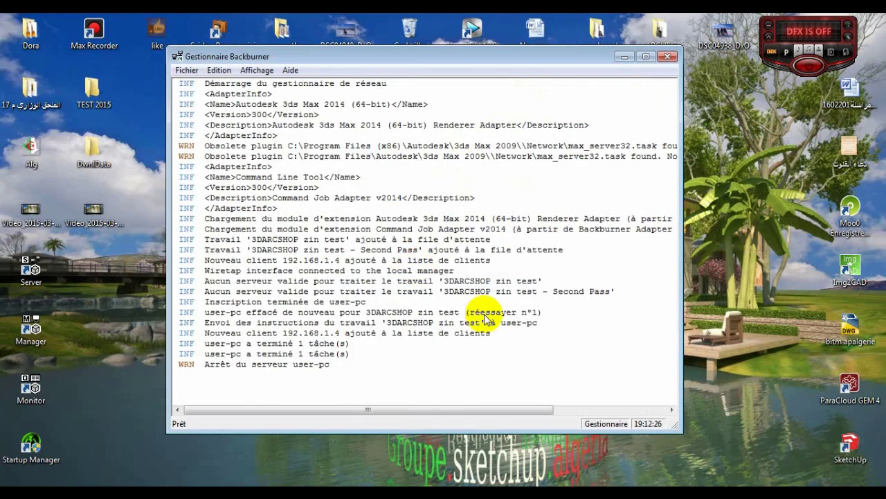
click(667, 58)
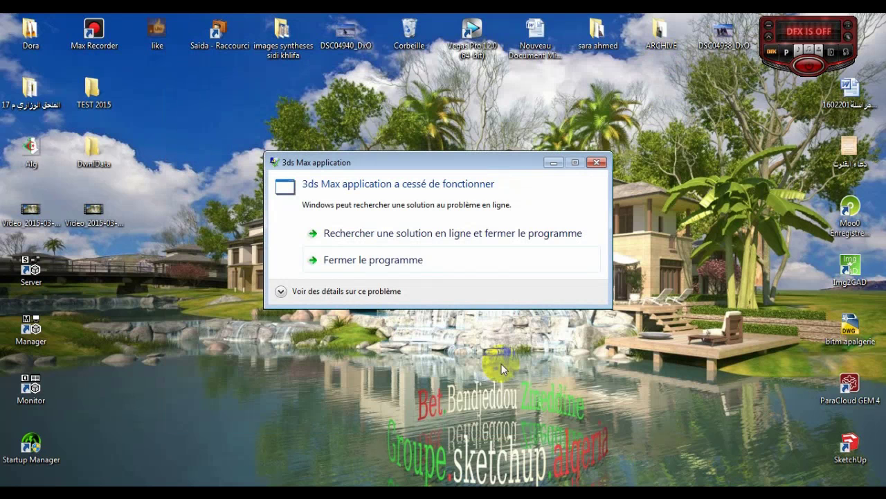
click(367, 261)
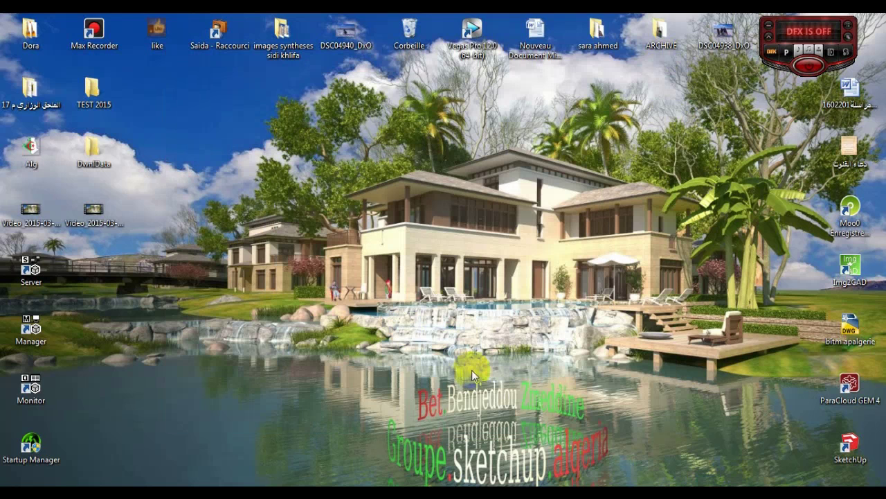
right_click(364, 239)
click(415, 307)
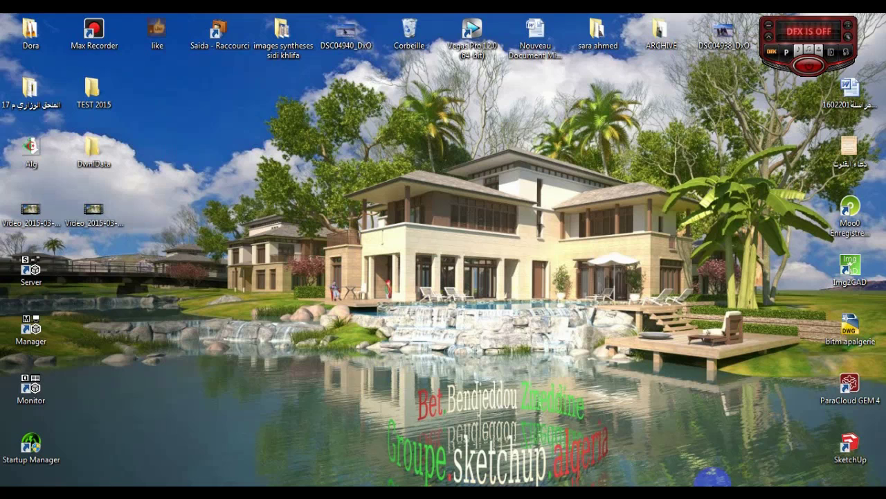
right_click(407, 223)
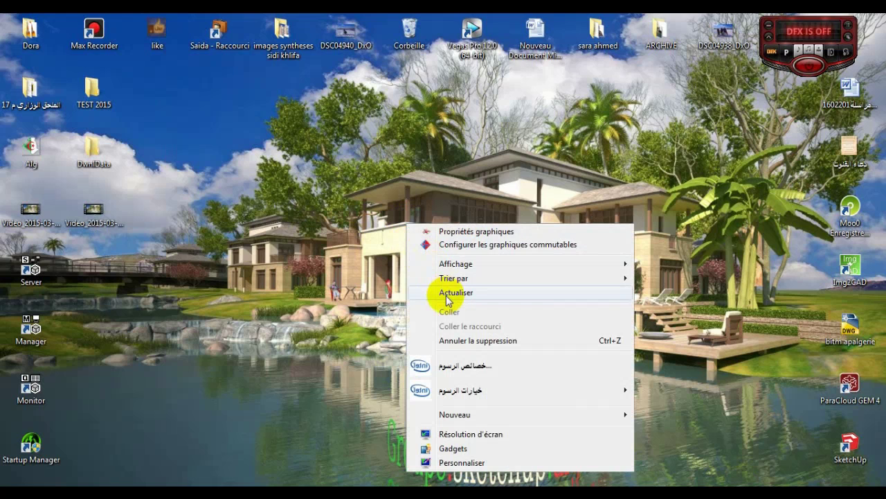
click(446, 294)
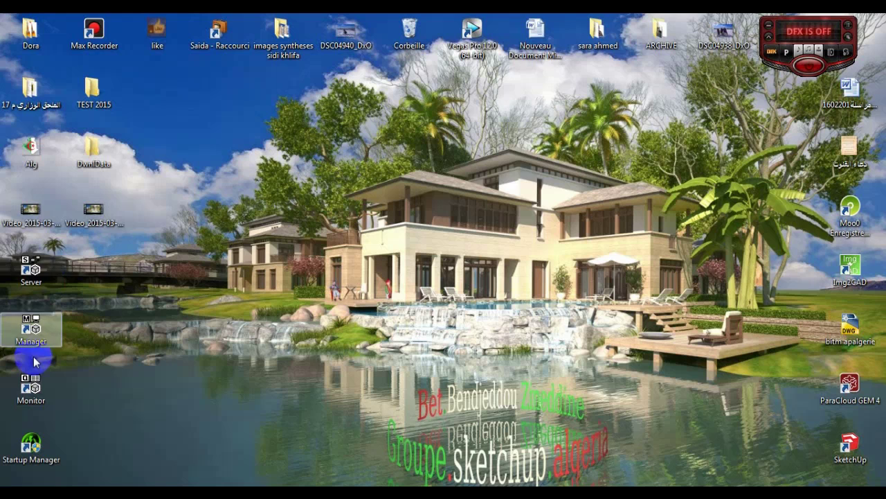
click(37, 285)
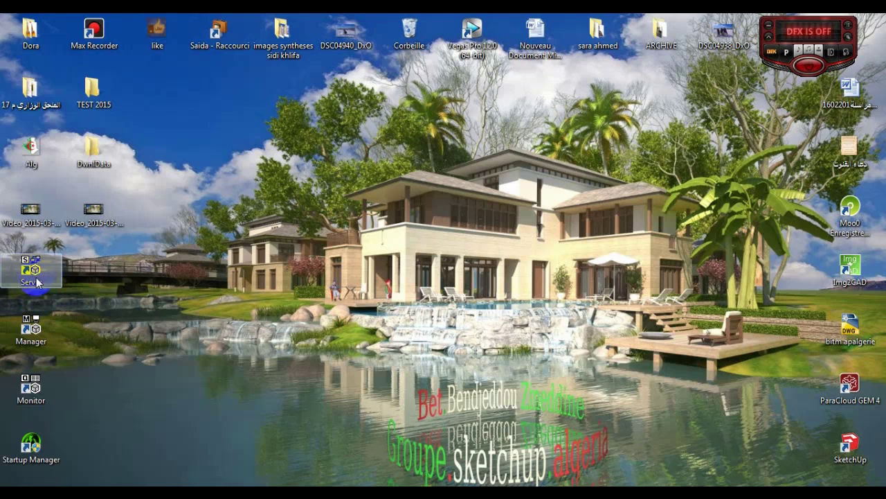
click(341, 275)
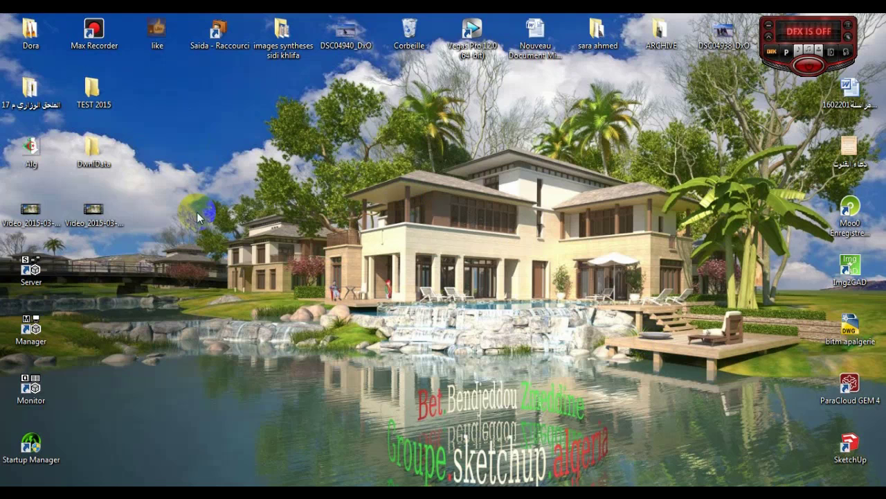
click(444, 275)
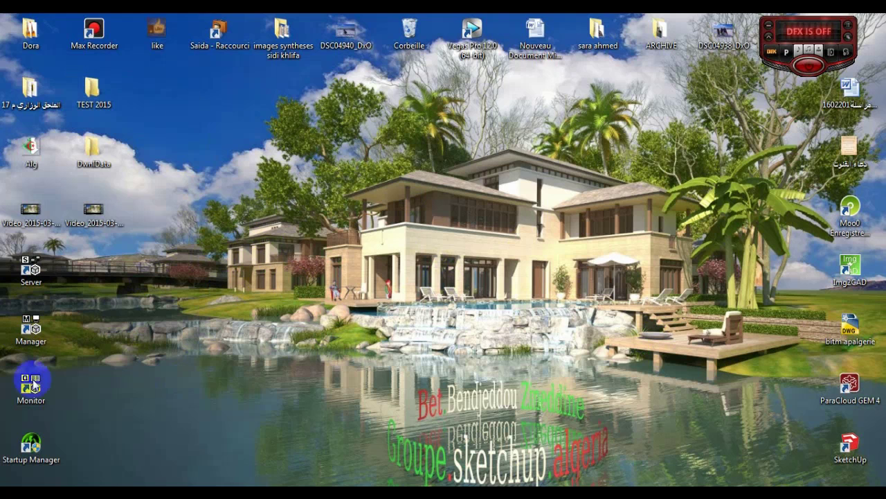
click(2, 193)
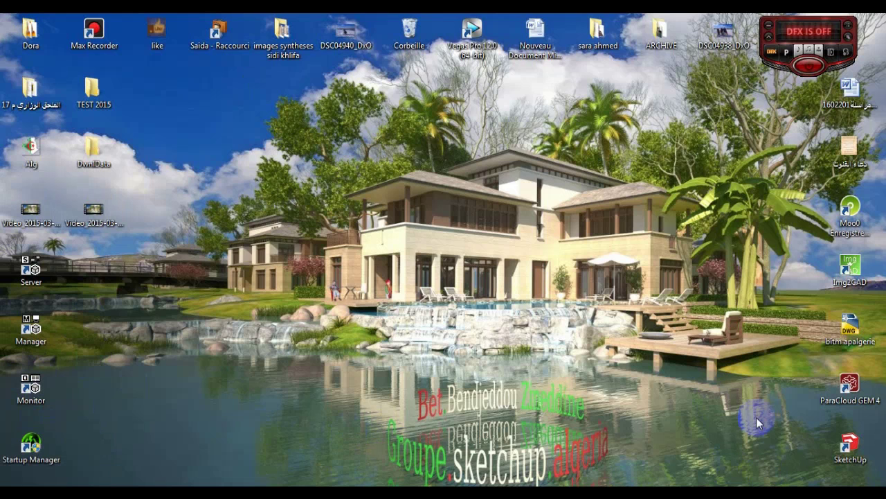
click(797, 484)
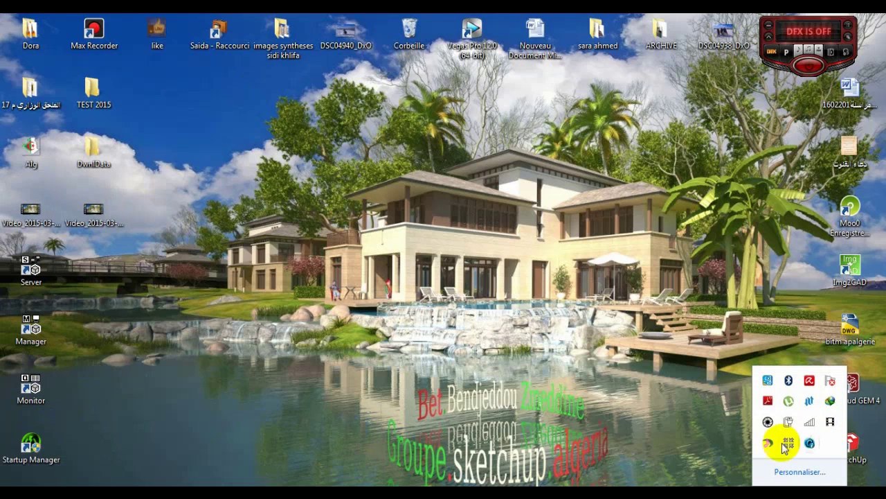
click(108, 320)
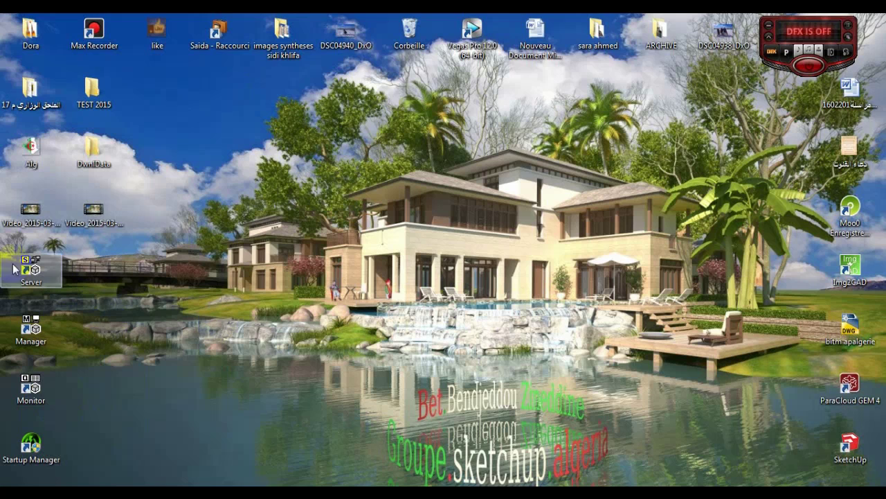
click(35, 392)
click(31, 270)
click(32, 388)
click(31, 270)
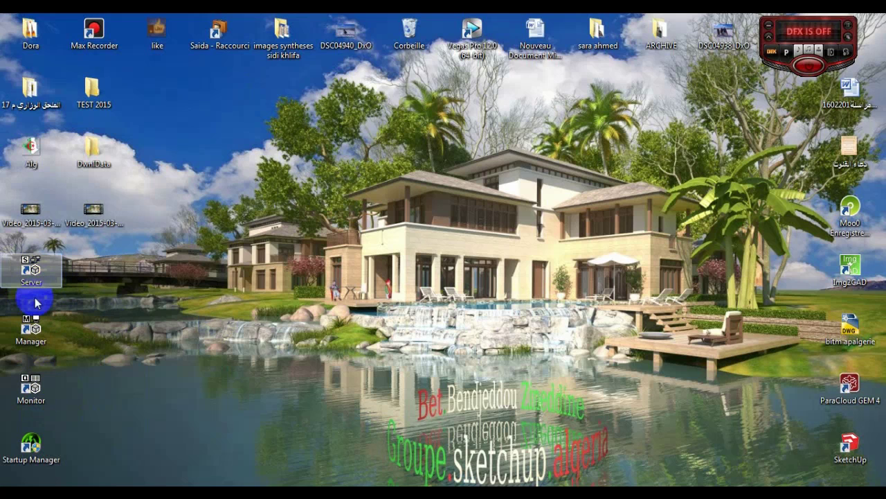
Start the Backburner manager and the Backburner server, minimizing each window once it opens.
double_click(31, 327)
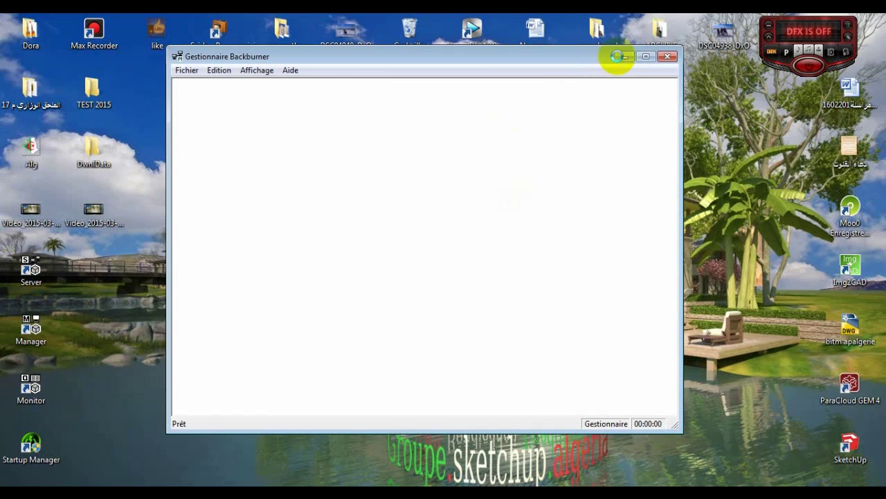
click(625, 57)
double_click(27, 269)
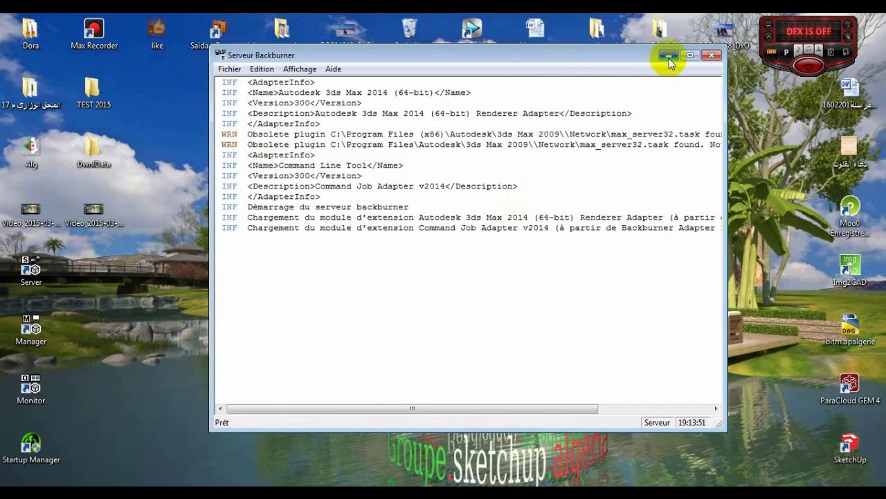
click(669, 57)
Open the Backburner queue monitor, move it higher on the desktop and make its window taller to reveal the server list.
double_click(35, 391)
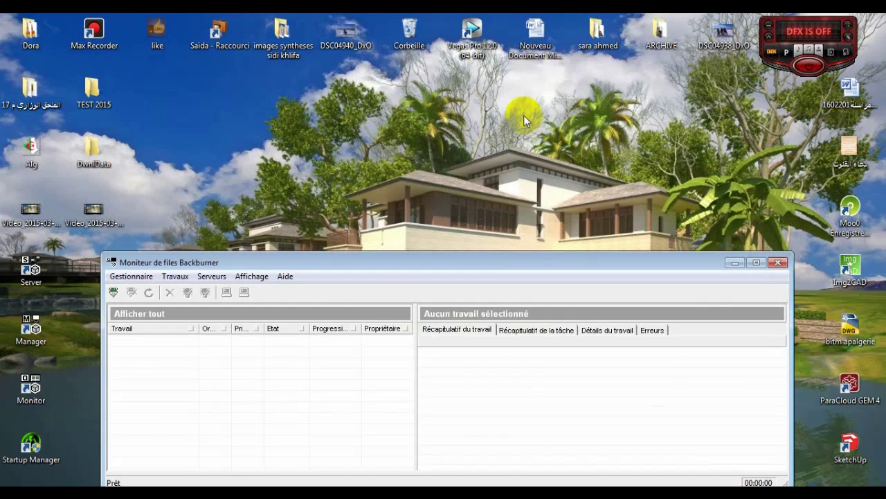
drag(481, 260, 489, 103)
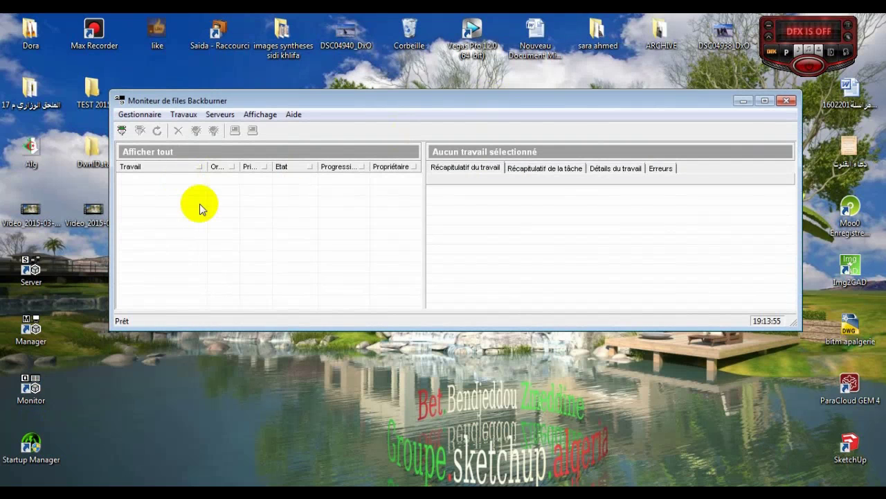
drag(257, 330, 251, 362)
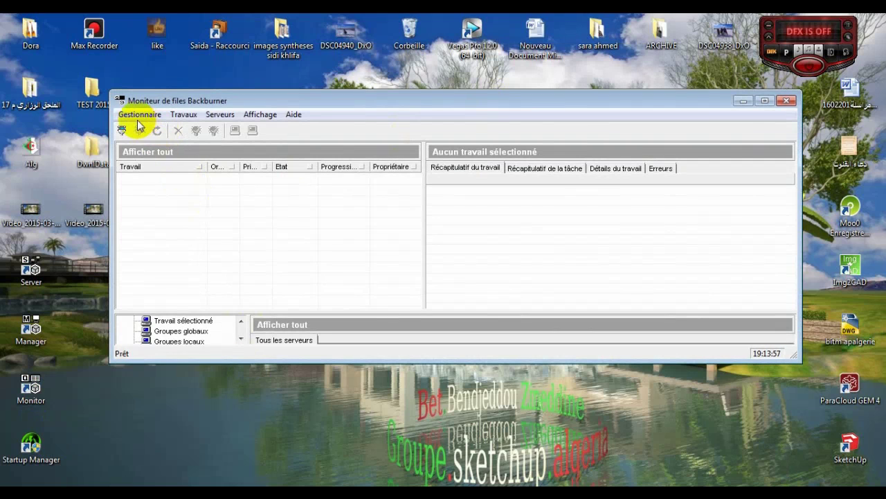
Connect the queue monitor to the manager using automatic search, and minimize the monitor.
click(139, 114)
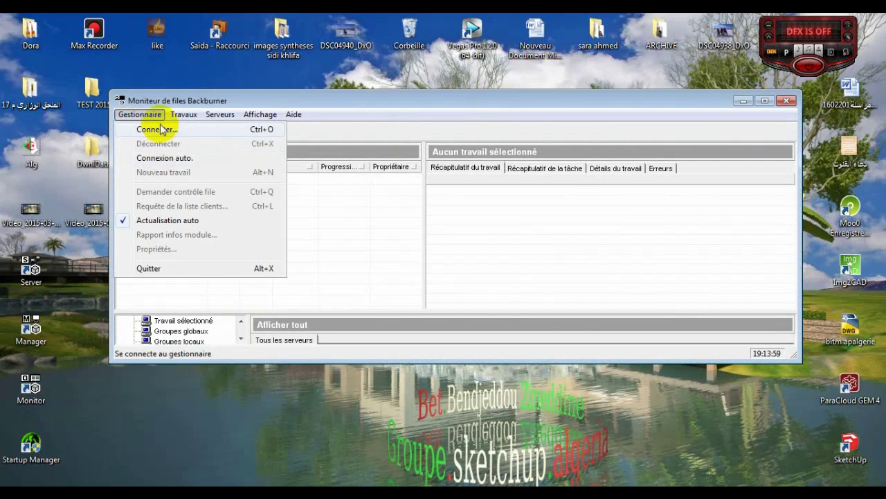
click(160, 127)
click(374, 230)
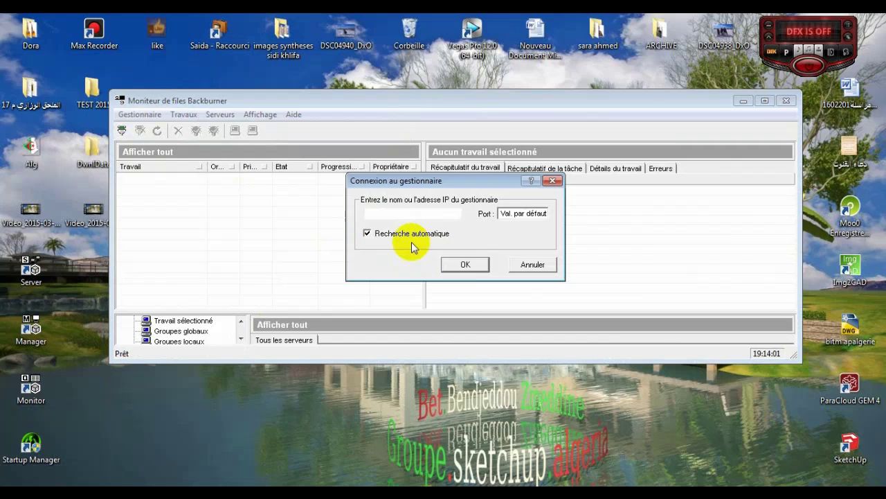
click(470, 269)
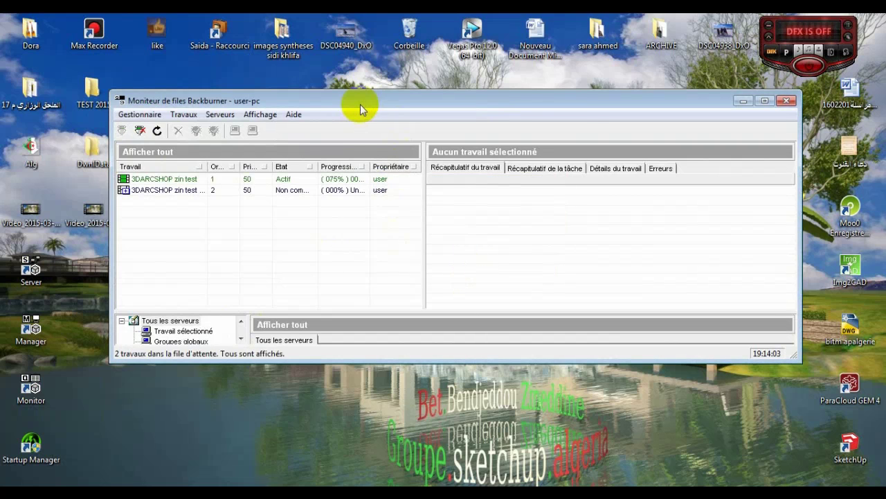
drag(357, 101, 305, 102)
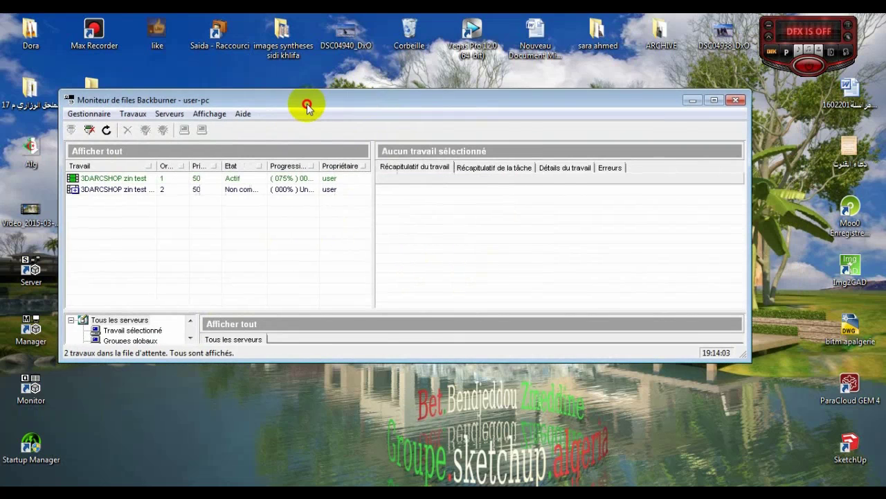
click(691, 101)
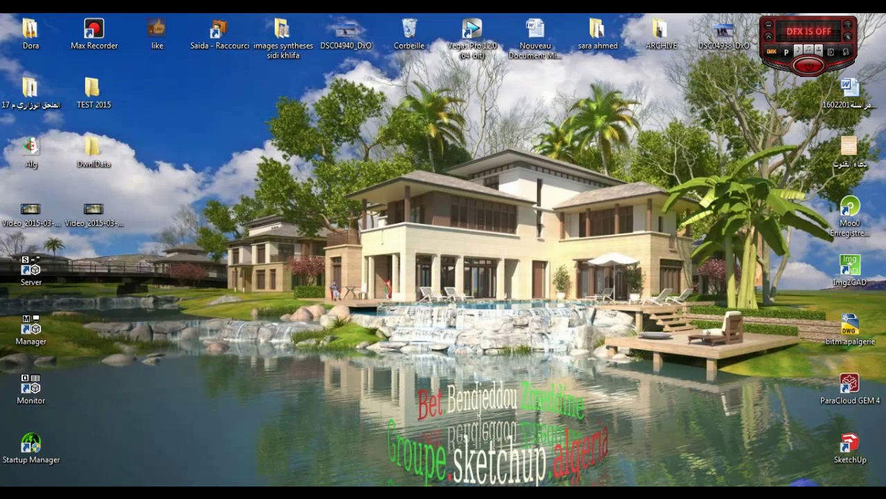
Bring up the Backburner server window, review its log for the resumed job, and minimize it to return to the desktop.
click(801, 491)
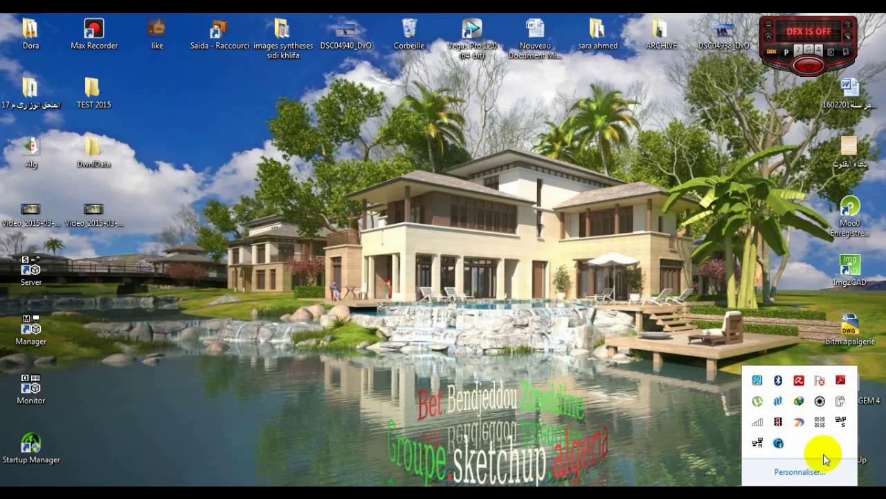
double_click(841, 424)
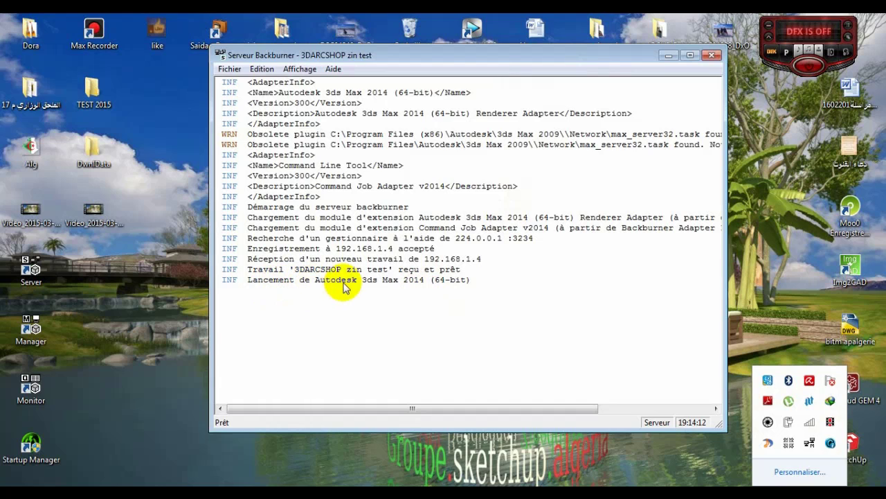
click(380, 294)
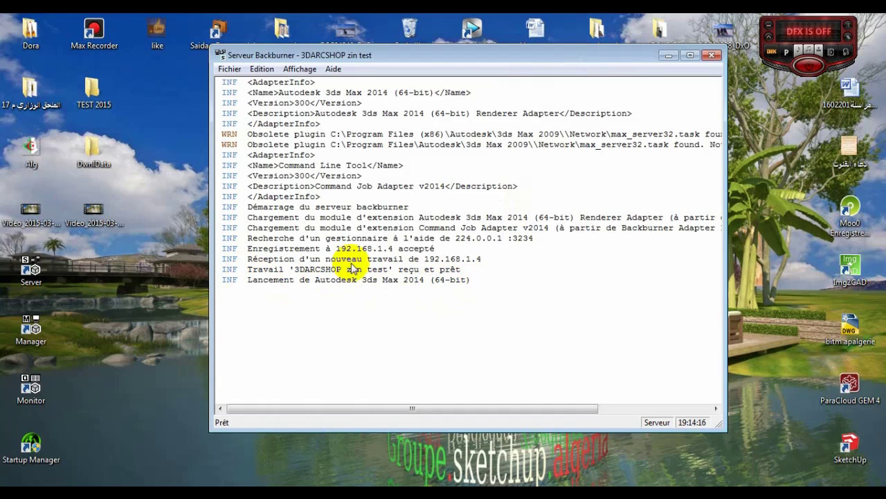
click(669, 55)
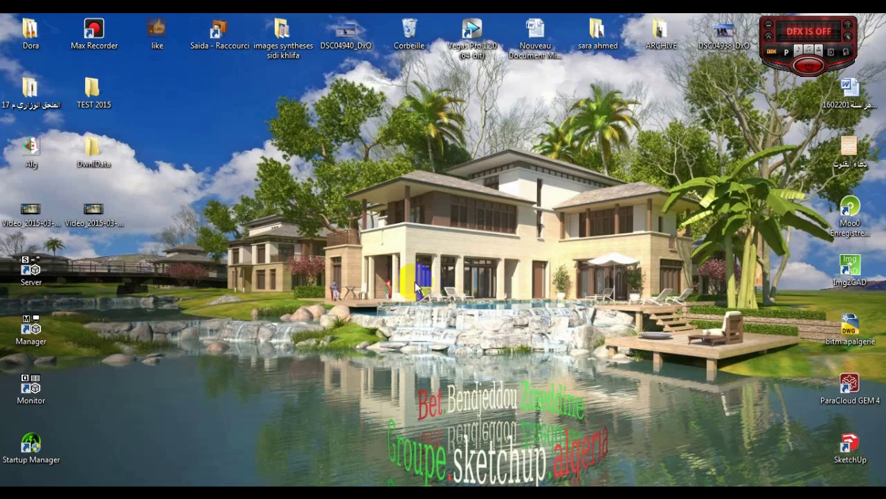
right_click(291, 205)
click(335, 266)
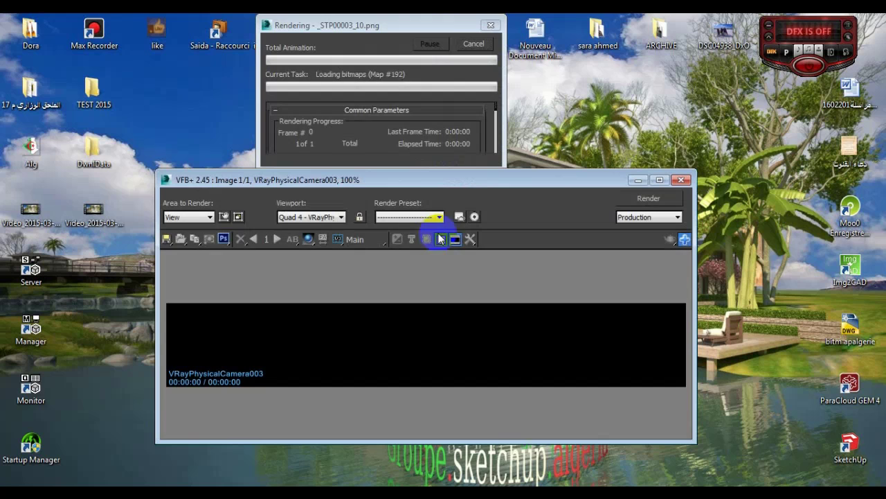
Move and enlarge the V-Ray frame buffer below the rendering progress, and examine the light cache of strip _STP00003_10.png.
drag(430, 178, 412, 142)
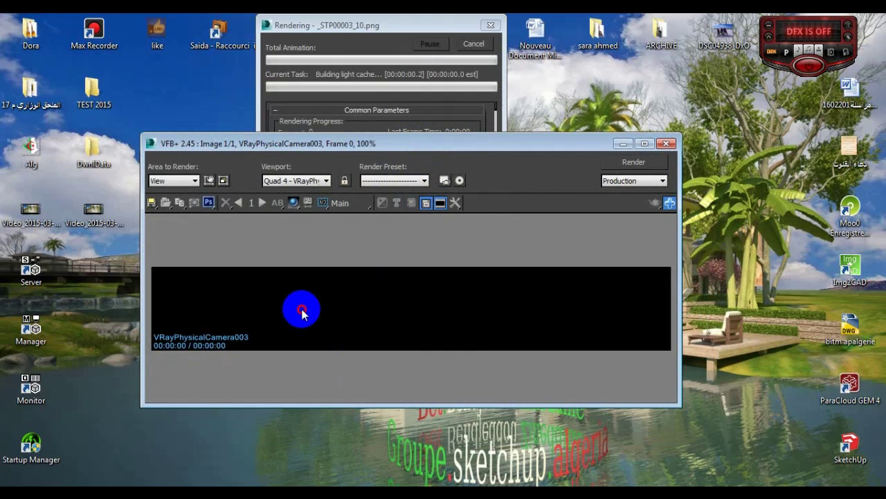
scroll(313, 310, up, 2)
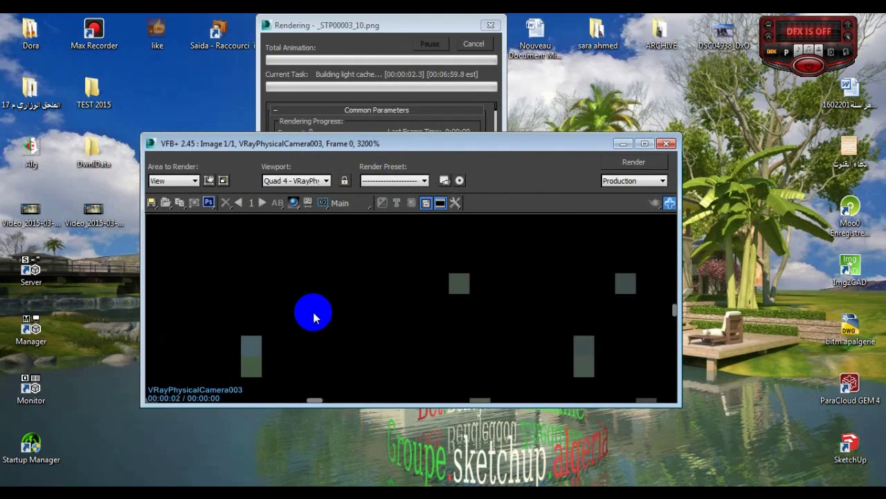
scroll(313, 311, down, 3)
scroll(451, 326, up, 2)
scroll(455, 326, down, 3)
scroll(454, 328, up, 2)
scroll(431, 285, down, 1)
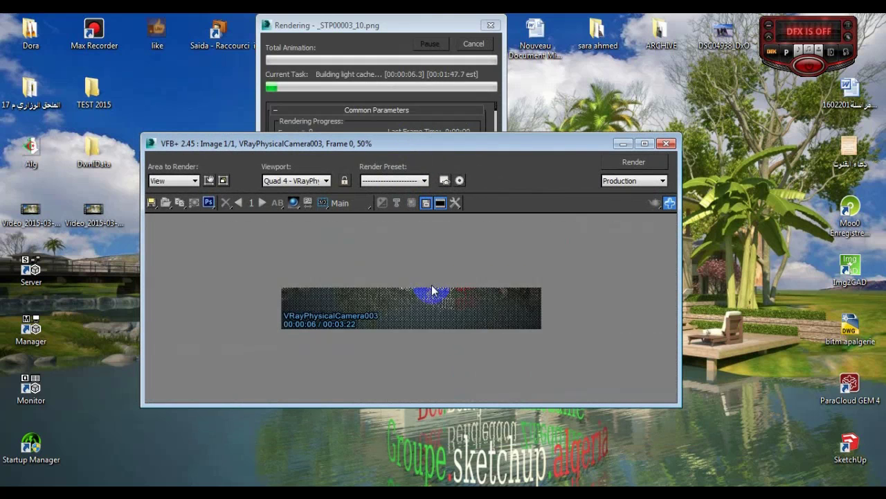
scroll(403, 291, up, 1)
scroll(406, 293, down, 1)
scroll(405, 293, up, 1)
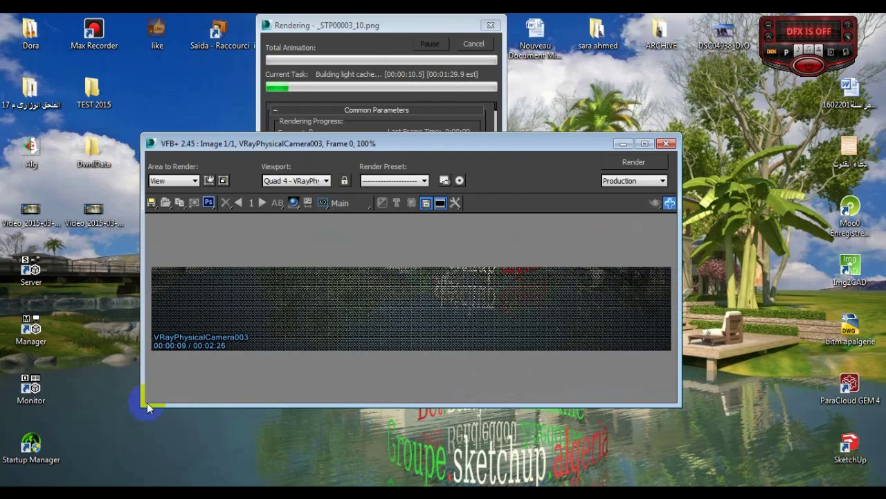
drag(143, 406, 95, 436)
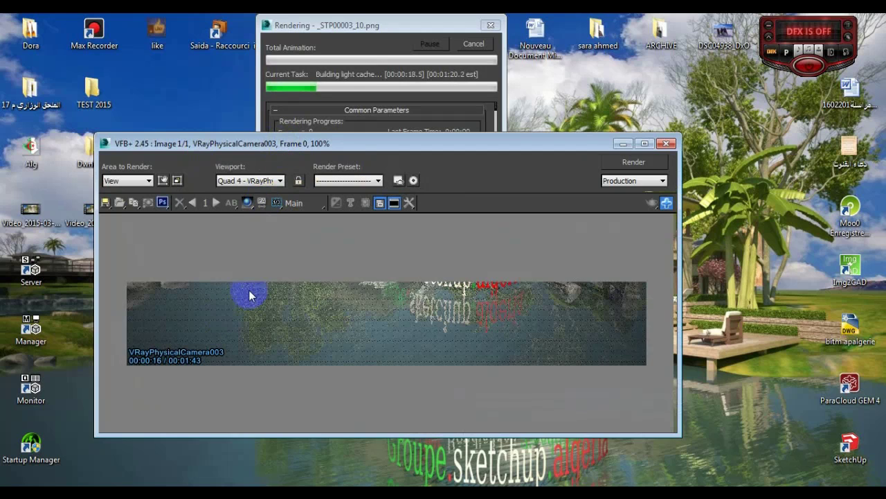
Examine the water reflections and active render buckets of the resumed fourth strip up close in the frame buffer.
click(822, 482)
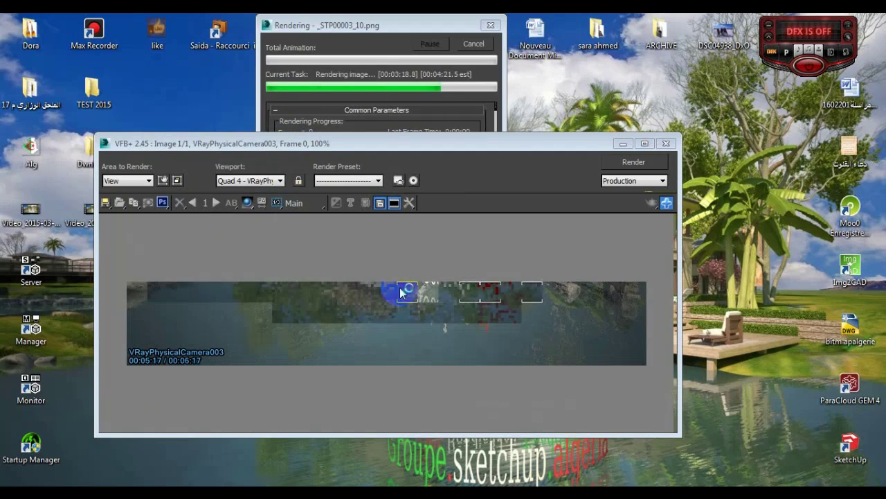
click(402, 305)
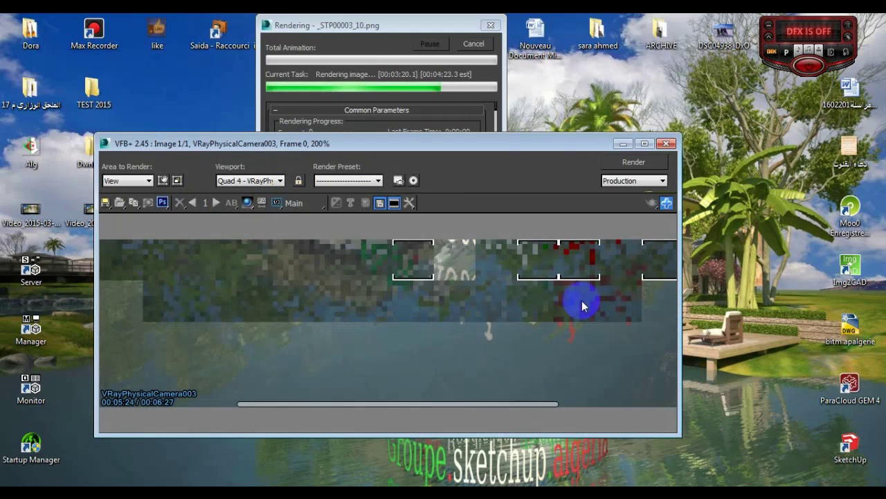
scroll(582, 301, up, 1)
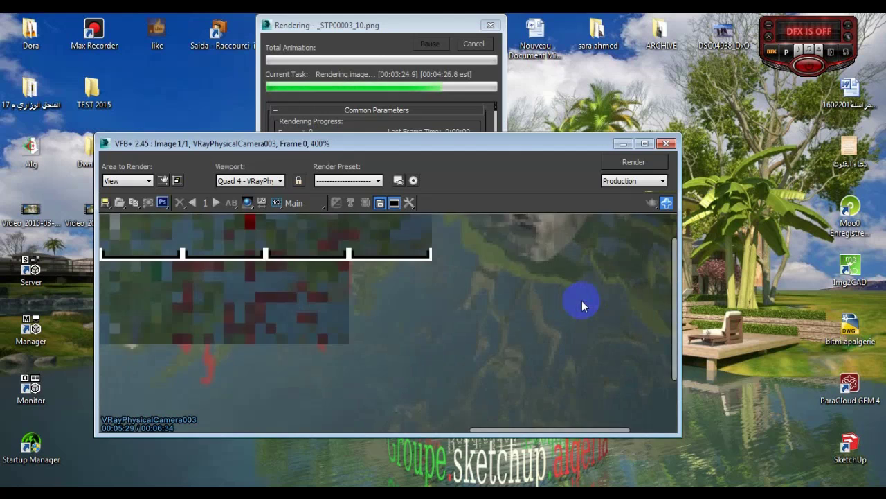
scroll(529, 298, down, 1)
scroll(529, 298, up, 1)
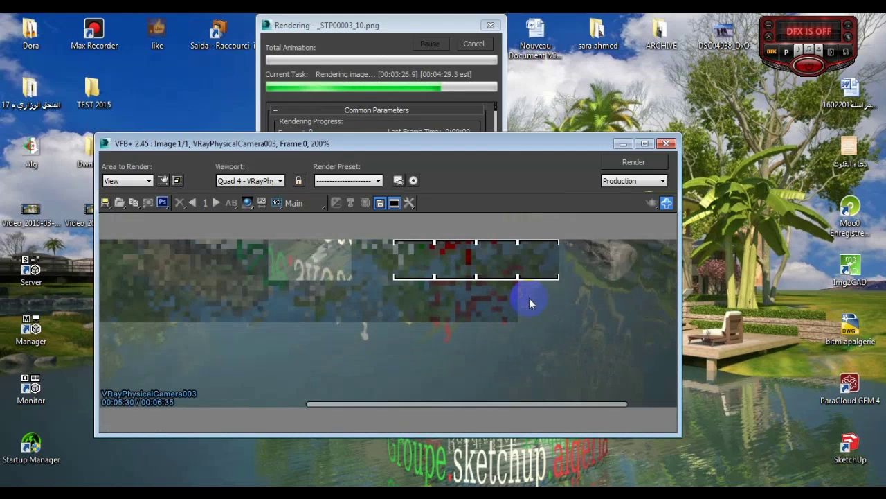
scroll(607, 307, down, 1)
scroll(606, 307, up, 1)
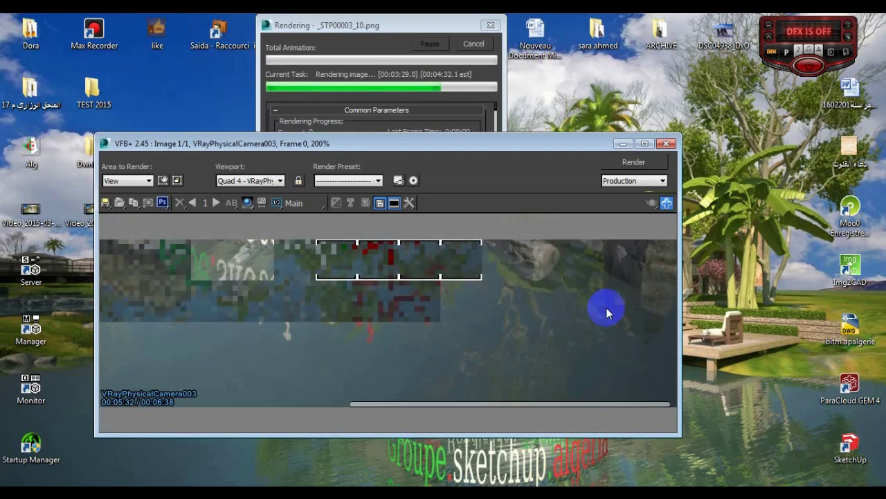
scroll(606, 307, down, 1)
scroll(416, 305, up, 1)
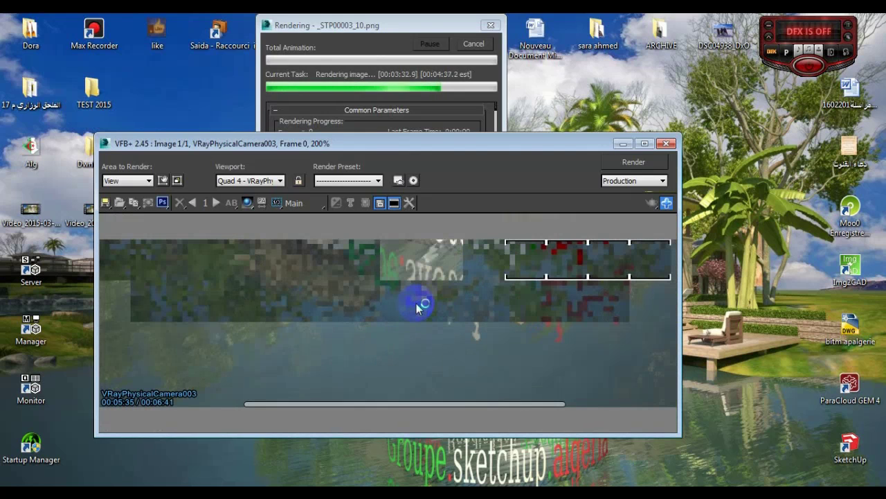
scroll(416, 304, down, 1)
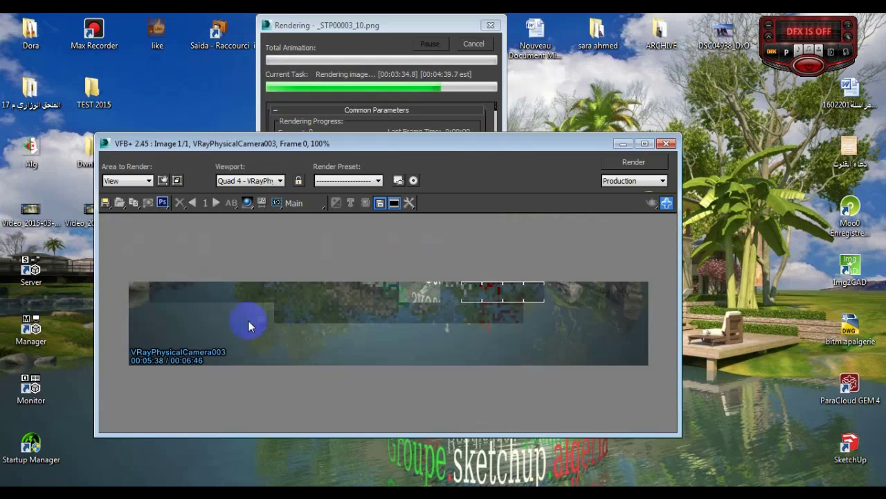
scroll(249, 321, up, 1)
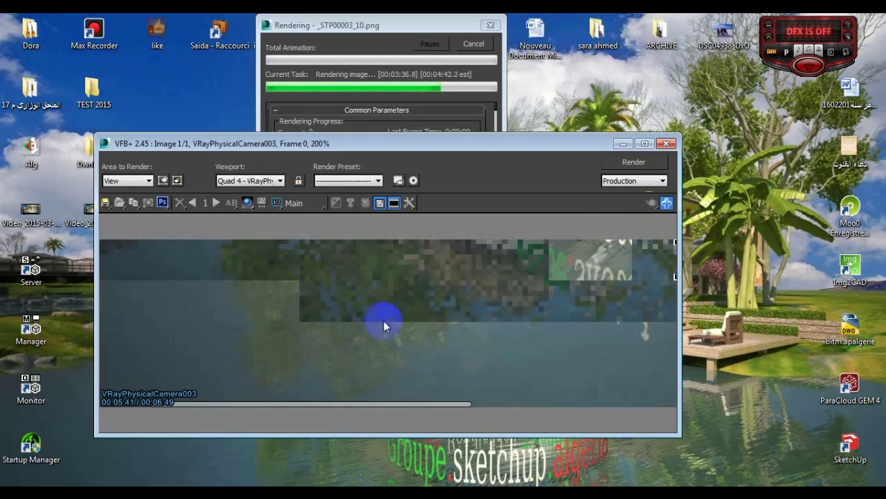
Examine the unfinished buckets around the mirrored lettering of strip _STP00003_10.png up close in the frame buffer.
scroll(471, 319, up, 1)
scroll(366, 315, down, 2)
scroll(580, 322, up, 1)
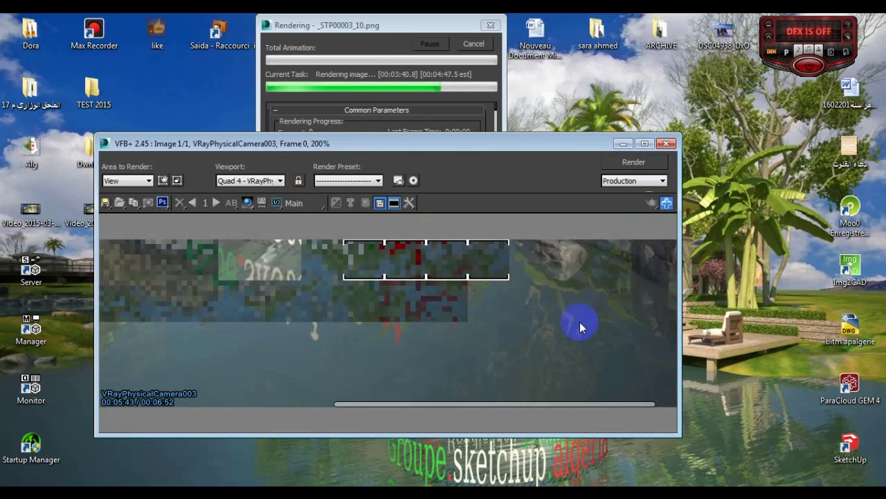
scroll(579, 322, down, 1)
scroll(429, 294, up, 2)
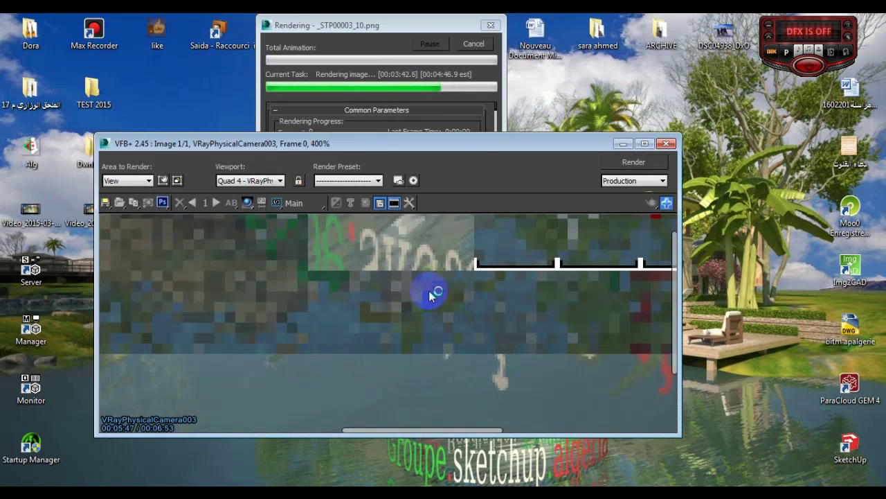
scroll(430, 295, down, 2)
scroll(429, 294, up, 1)
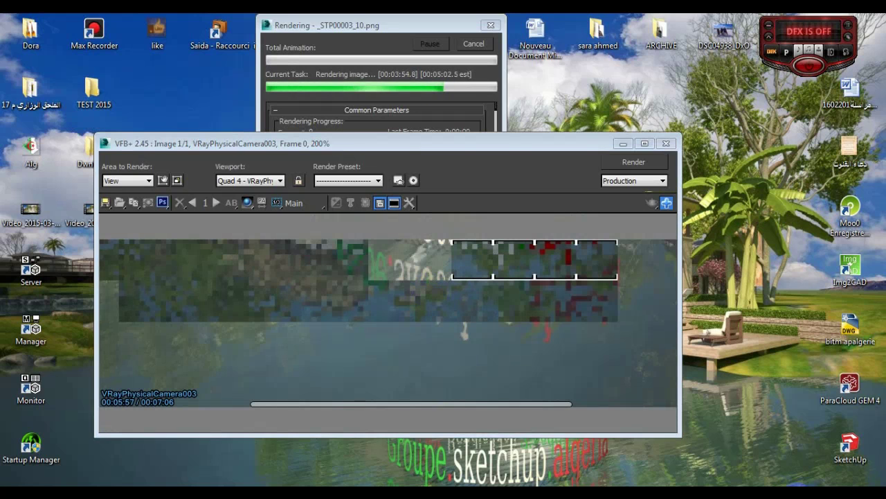
click(799, 493)
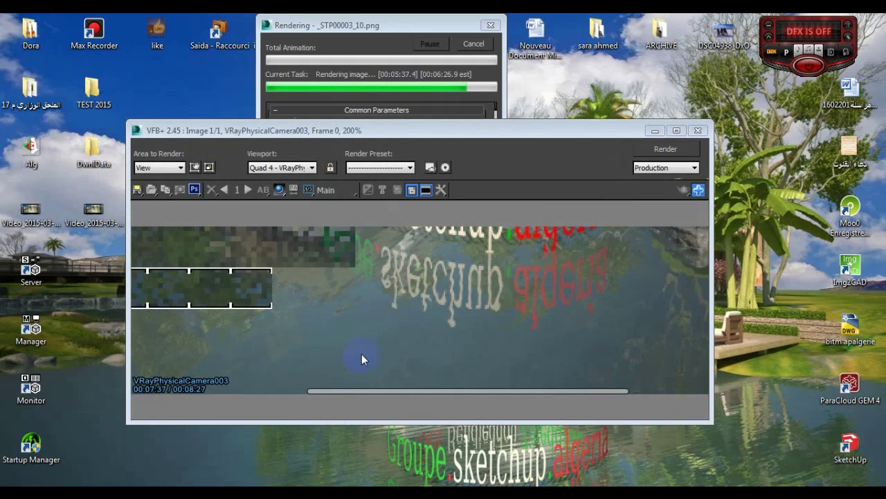
Inspect the rendered water across the fourth strip, from the mirrored lettering to the rock reflections and back to the active buckets.
scroll(367, 343, down, 2)
scroll(317, 323, up, 1)
scroll(491, 318, down, 1)
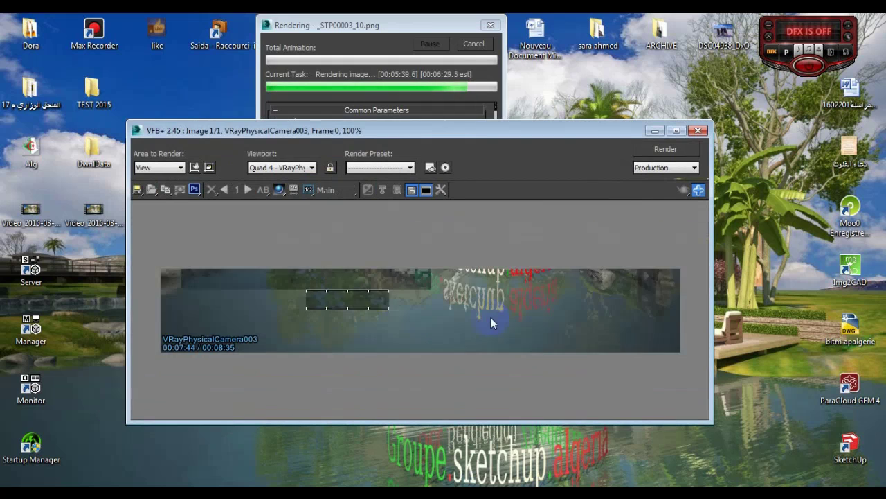
scroll(491, 317, up, 2)
scroll(491, 319, down, 1)
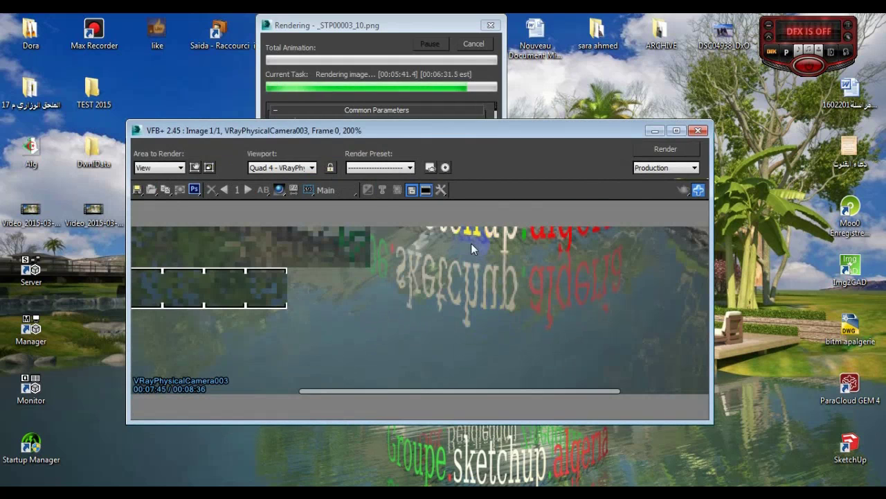
scroll(470, 244, up, 1)
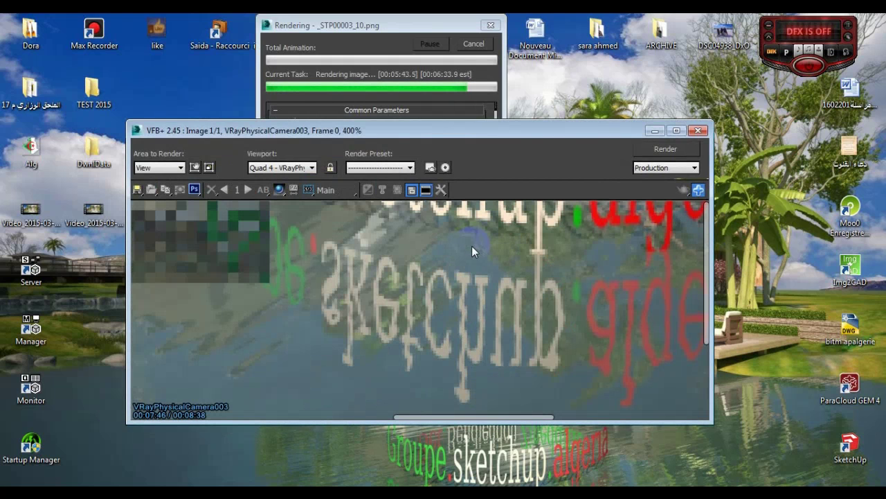
scroll(472, 252, down, 1)
middle_drag(532, 253, 503, 253)
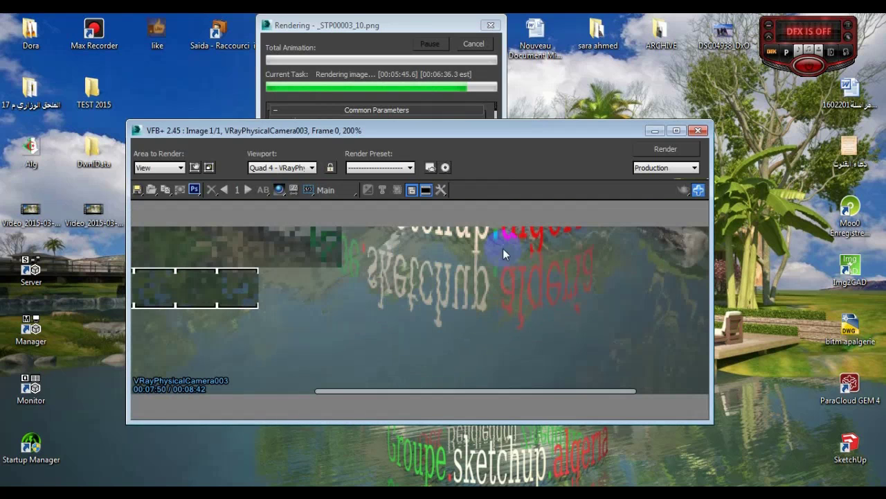
scroll(470, 212, up, 1)
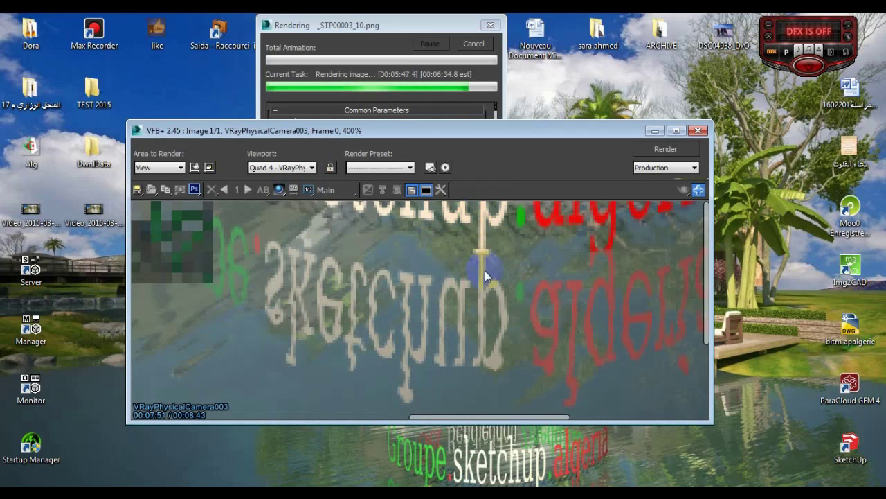
scroll(481, 207, down, 1)
scroll(611, 275, up, 1)
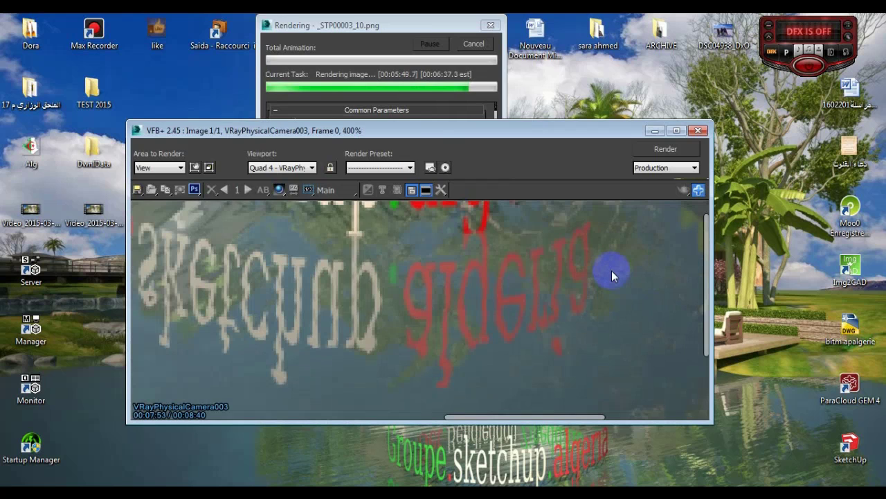
scroll(611, 271, down, 1)
scroll(686, 349, up, 1)
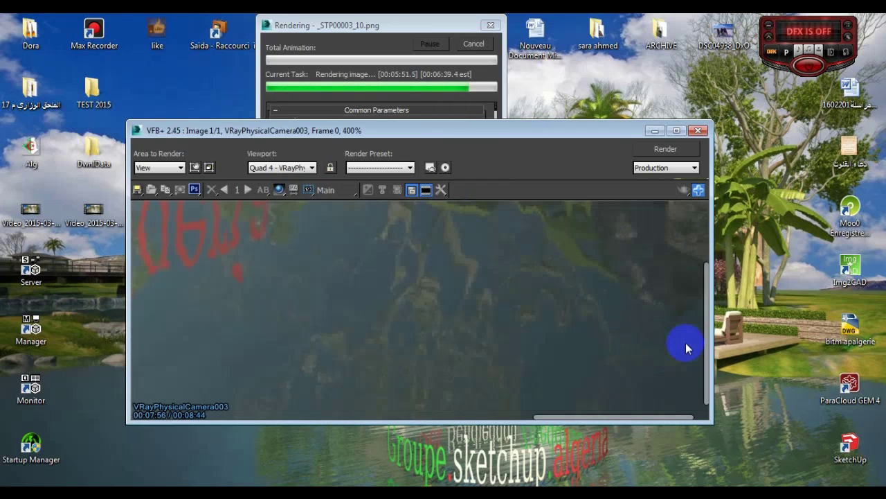
scroll(570, 311, down, 1)
scroll(439, 279, down, 1)
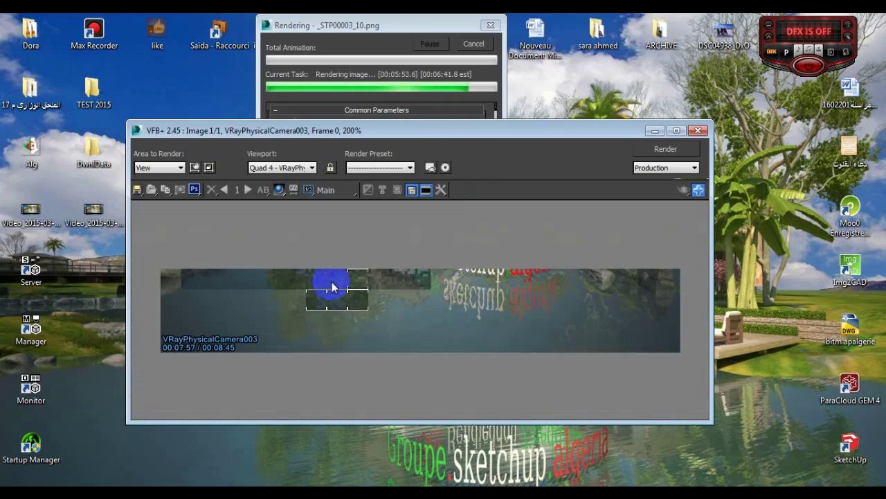
scroll(332, 287, up, 1)
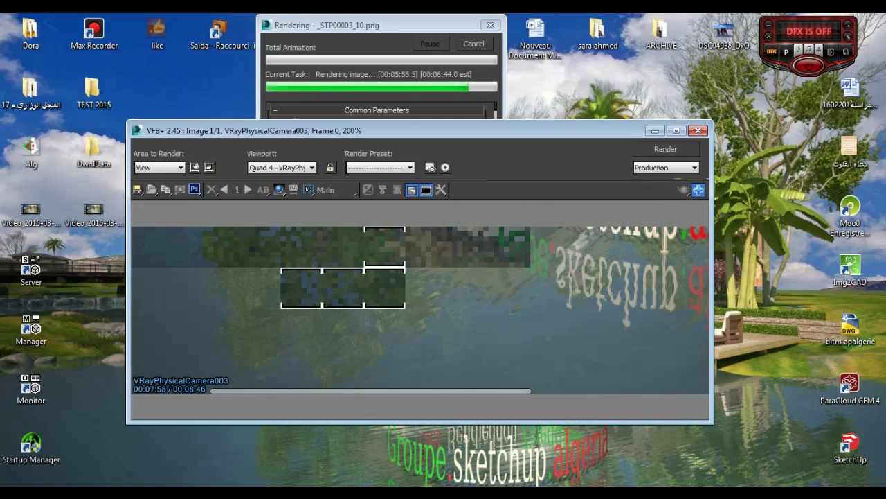
click(800, 493)
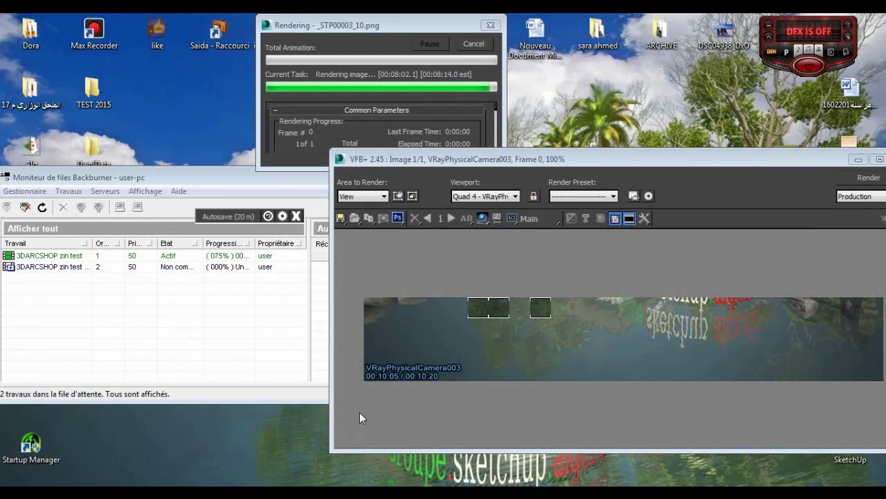
Bring the Backburner queue monitor forward to check the active job's progress, and shift the frame buffer beside it.
click(174, 177)
drag(174, 178, 180, 180)
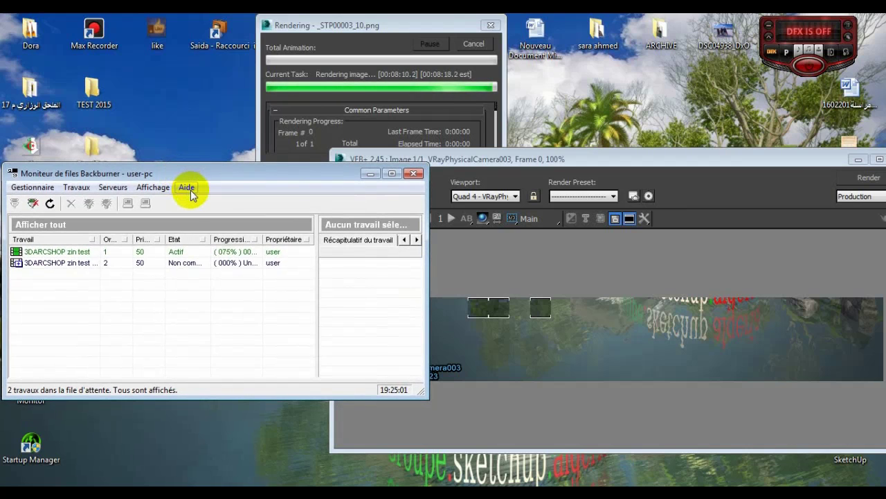
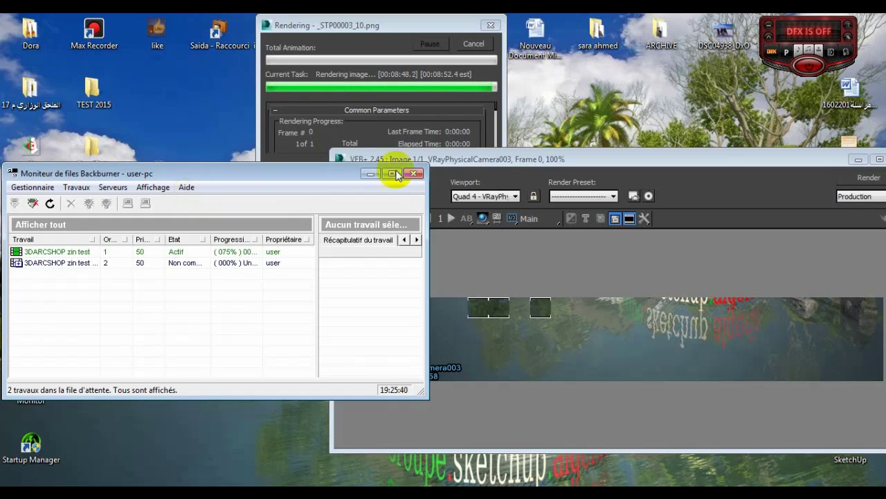
mouse_move(525, 164)
mouse_down()
mouse_move(560, 173)
mouse_move(500, 189)
mouse_move(532, 178)
mouse_up()
Follow the last remaining bucket in the tree reflection of the fourth strip up close until the strip completes.
scroll(510, 322, up, 2)
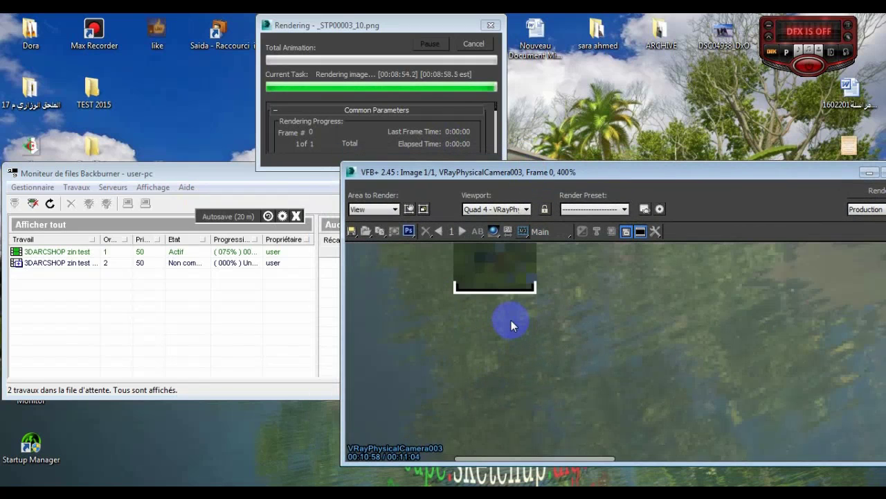
scroll(508, 321, down, 2)
scroll(521, 317, up, 1)
scroll(515, 277, up, 2)
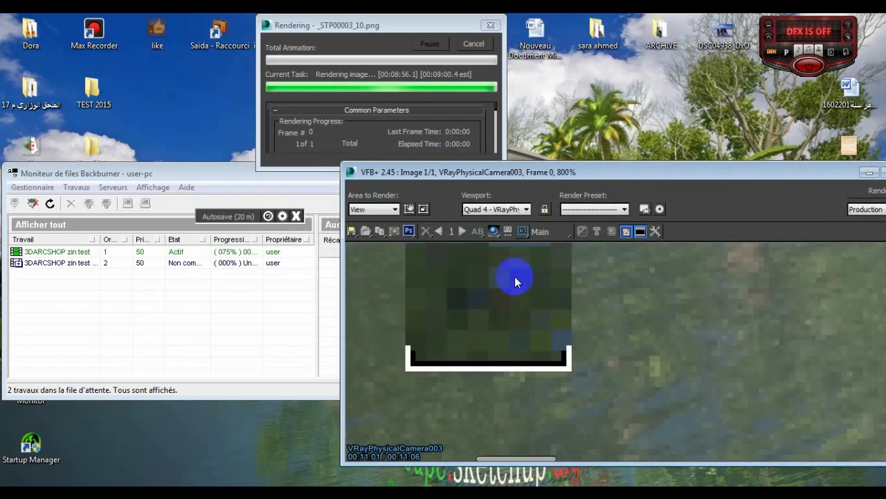
scroll(485, 311, down, 1)
scroll(478, 348, up, 1)
scroll(485, 284, down, 2)
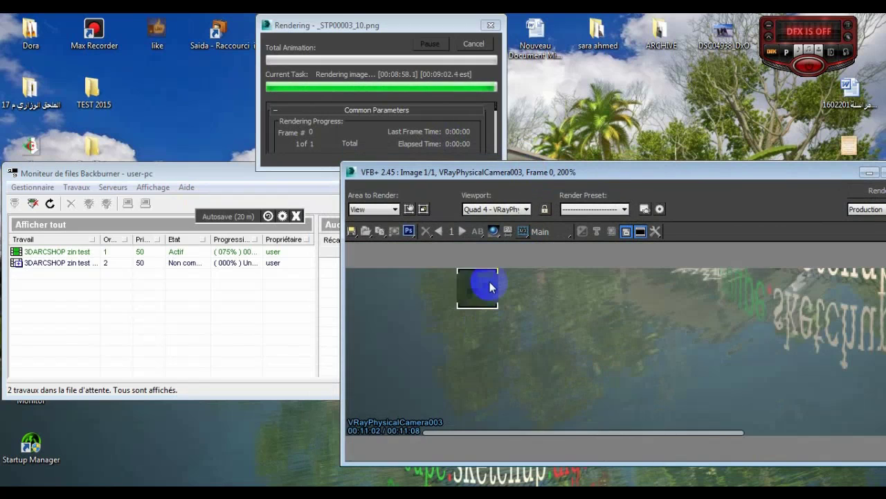
scroll(489, 298, up, 2)
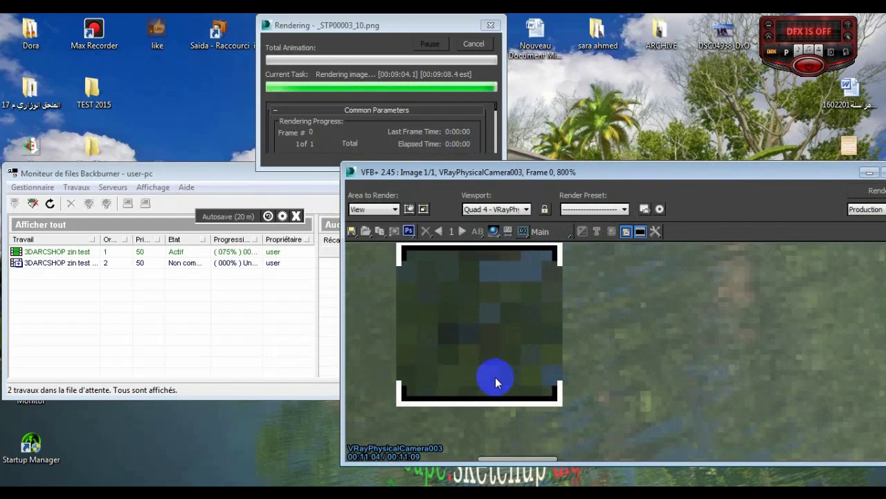
scroll(496, 376, down, 1)
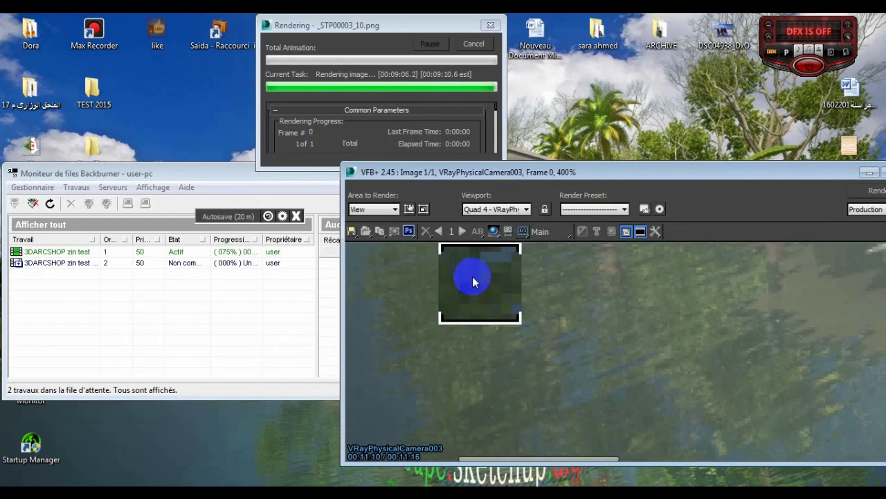
scroll(473, 276, down, 1)
scroll(432, 274, up, 2)
middle_drag(433, 275, 524, 338)
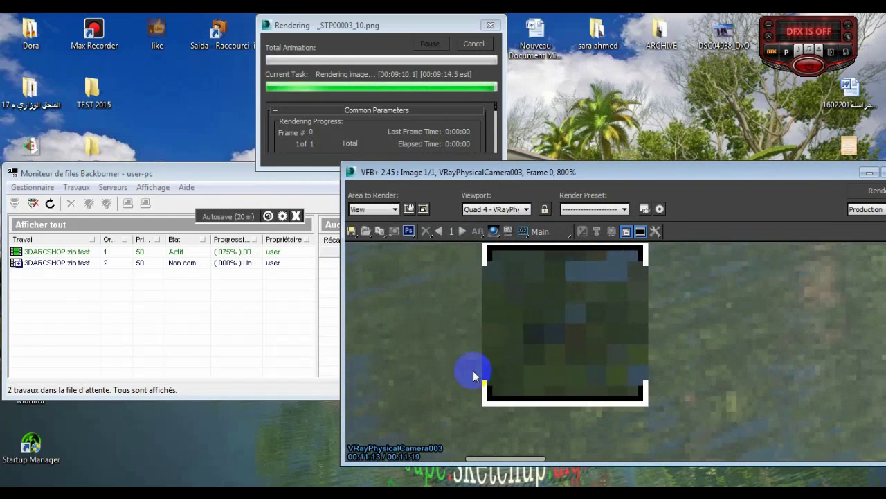
scroll(472, 370, down, 2)
scroll(499, 284, up, 1)
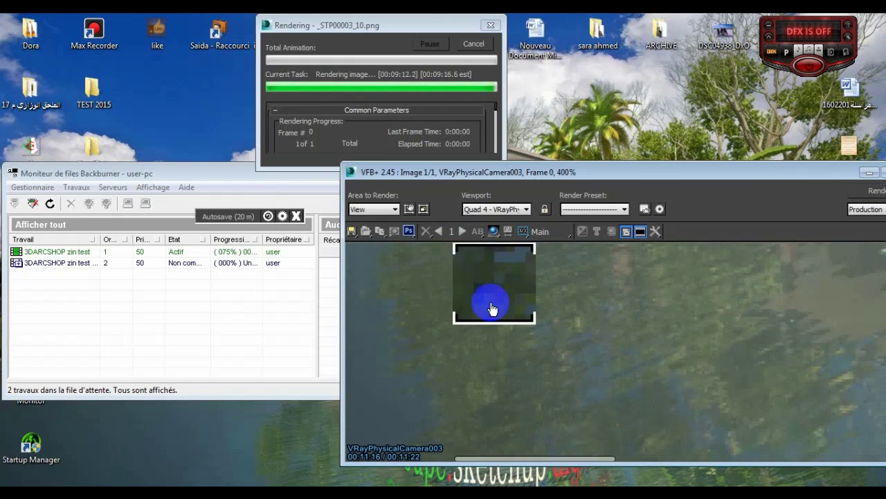
scroll(491, 301, down, 1)
scroll(488, 307, up, 1)
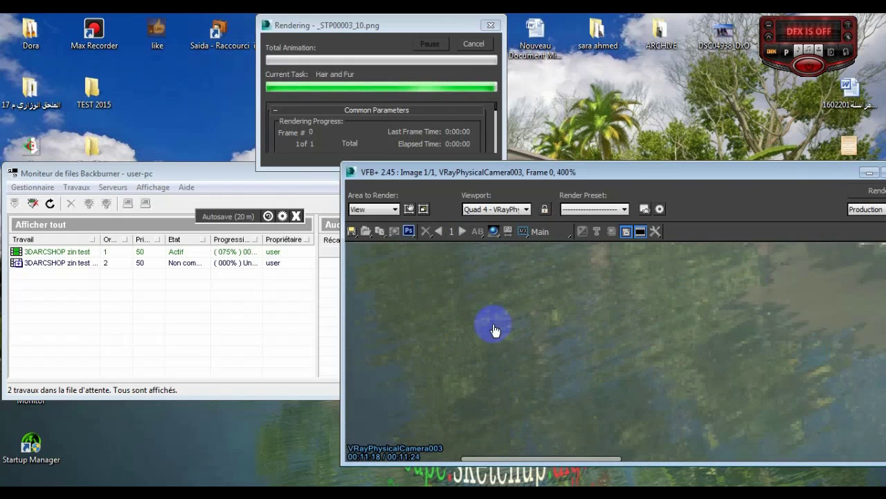
Move the queue monitor away from the desktop icons, and open the TEST 2015 folder.
drag(200, 174, 277, 144)
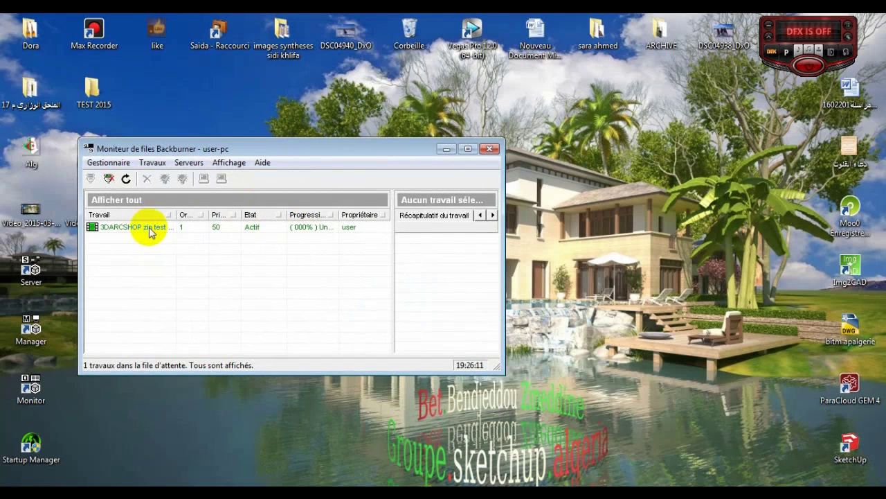
drag(285, 148, 523, 156)
click(88, 95)
double_click(88, 95)
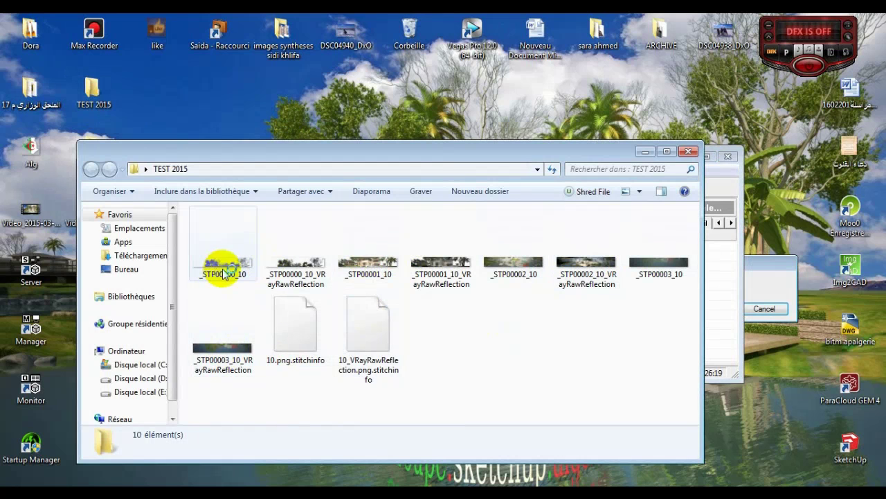
Arrange the TEST 2015 folder below the queue monitor, and move the scan preparation dialog out of the way.
drag(391, 155, 392, 260)
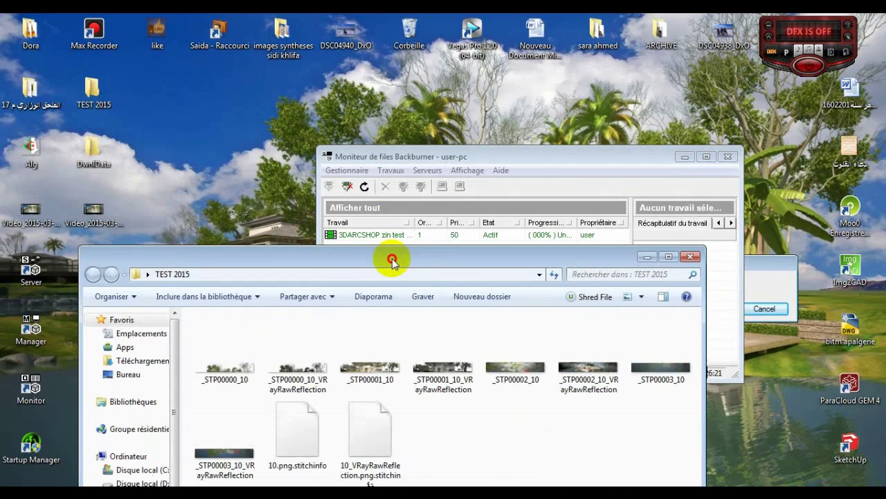
drag(541, 160, 418, 51)
drag(738, 257, 810, 146)
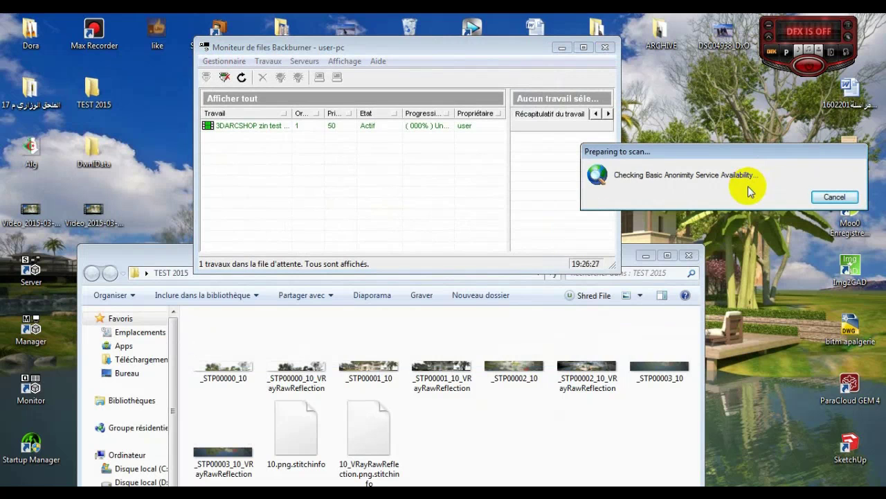
drag(400, 50, 562, 53)
drag(212, 259, 287, 168)
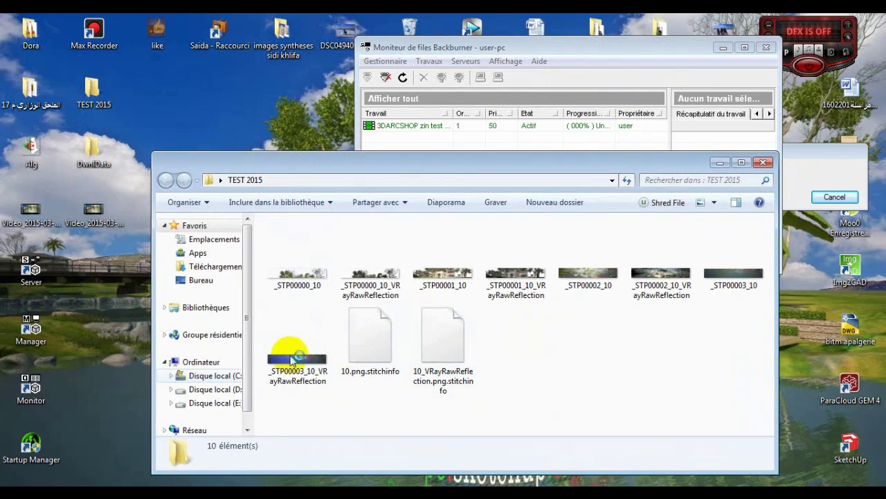
View the strip image _STP00003_10_VRayRawReflection in the Windows photo viewer (Visionneuse de photos Windows), and close the viewer.
click(268, 357)
right_click(270, 357)
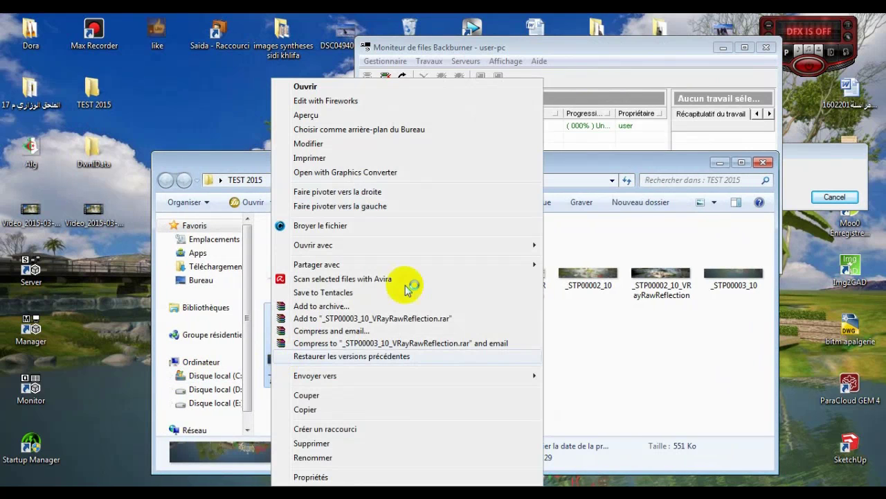
mouse_move(478, 245)
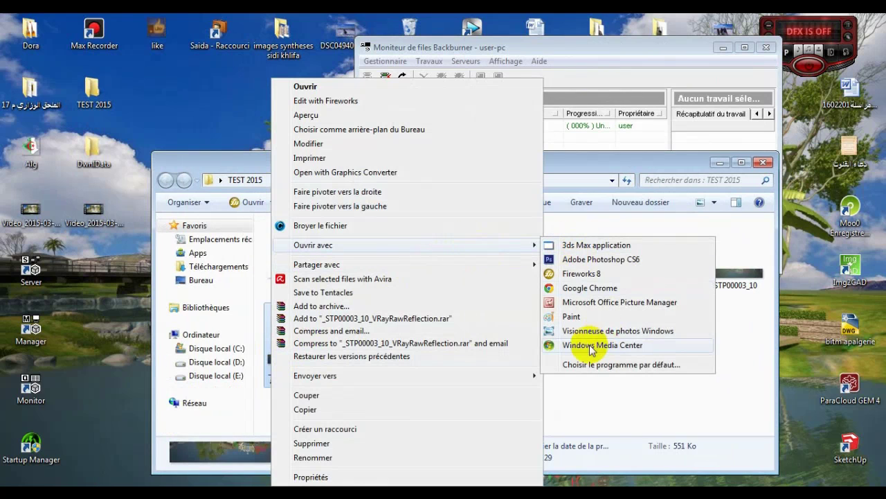
click(583, 330)
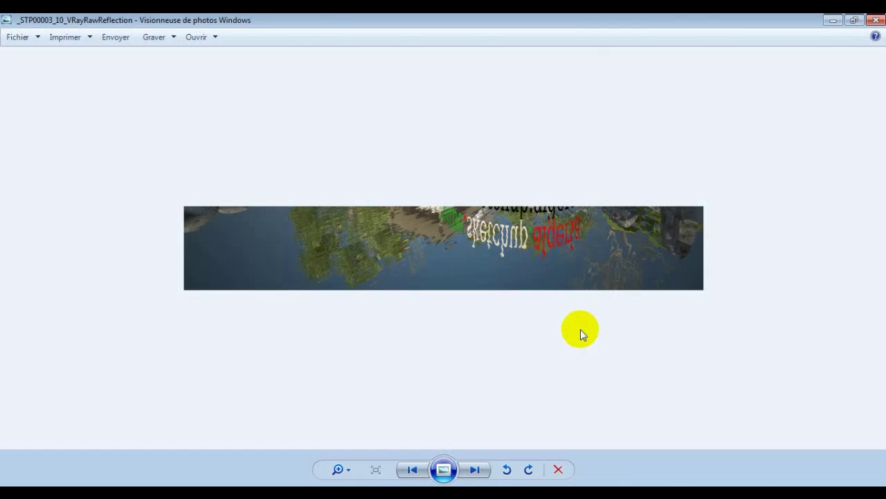
click(876, 22)
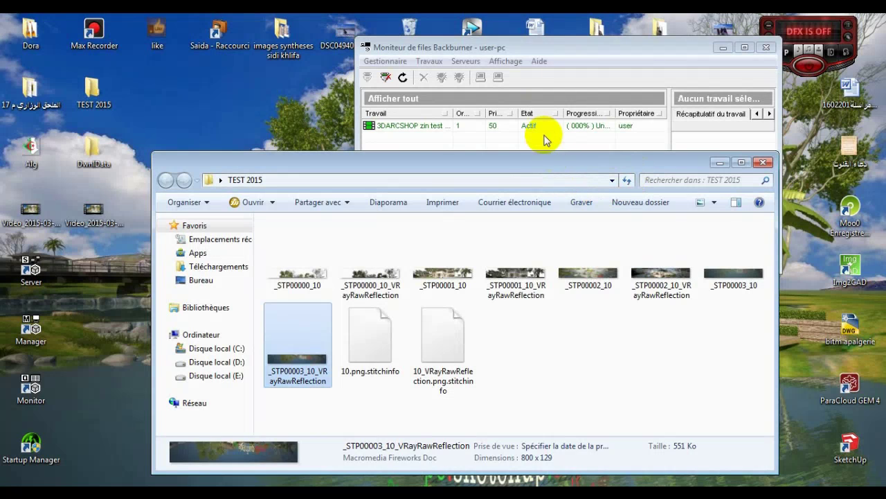
Reposition the queue monitor and the TEST 2015 folder so the active job and the strip files are both in view.
drag(518, 45, 487, 40)
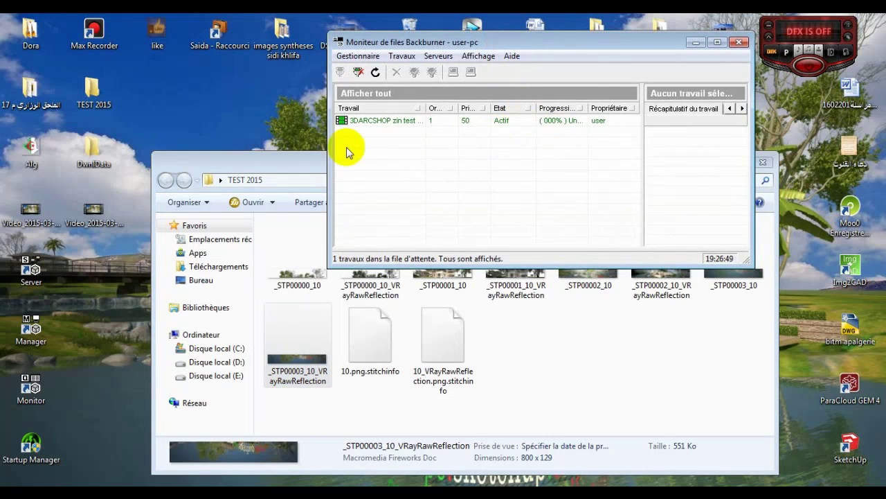
drag(291, 168, 255, 168)
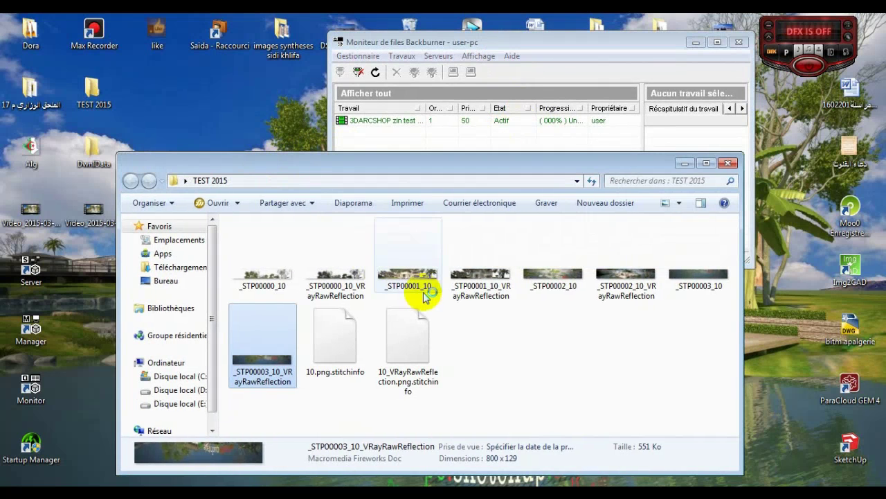
Lower the TEST 2015 folder beneath the queue monitor to follow the job's progress, and show the hidden notification icons.
drag(434, 173, 388, 161)
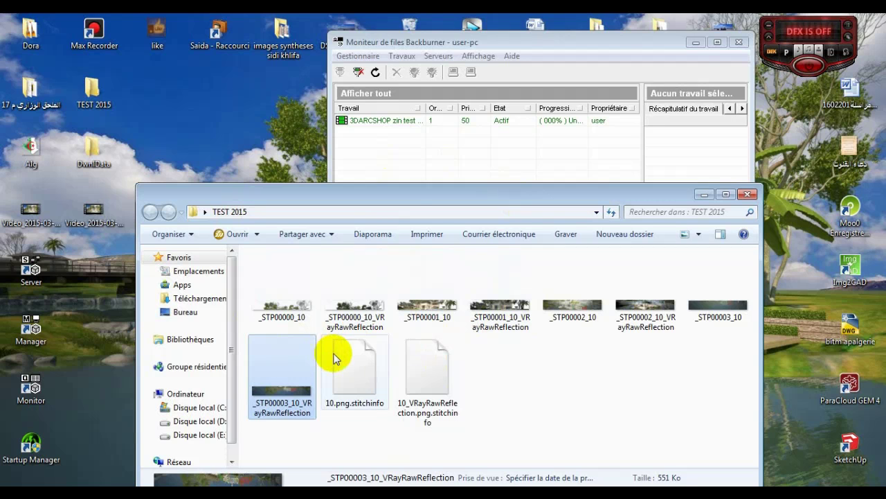
drag(405, 198, 409, 268)
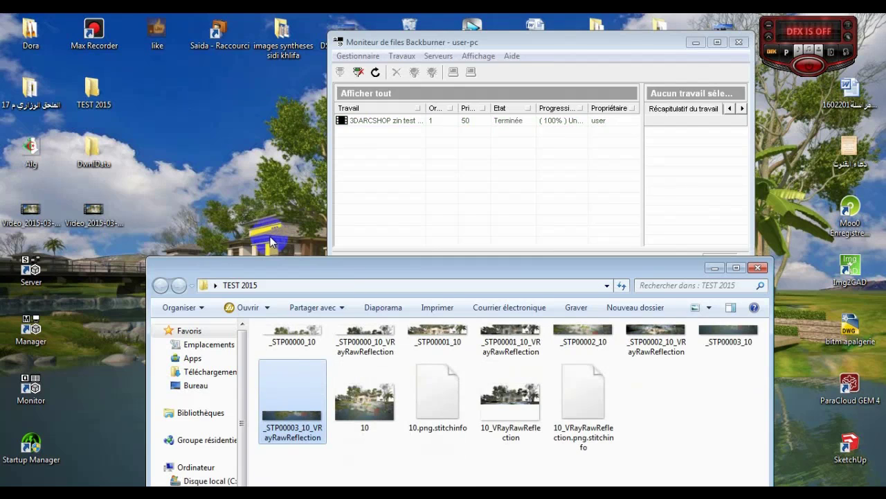
drag(317, 269, 266, 249)
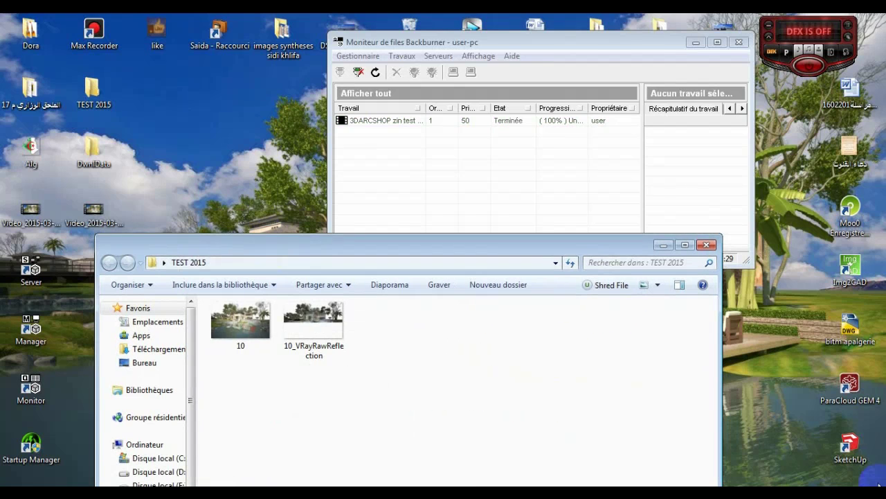
click(801, 491)
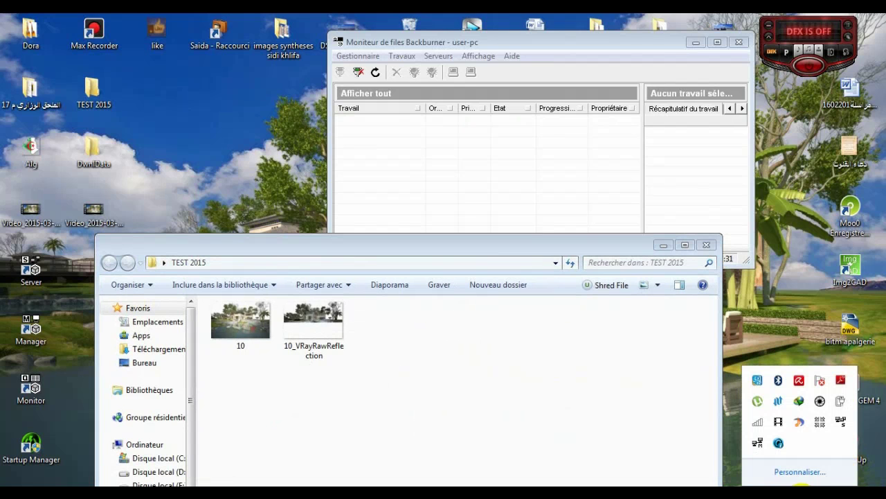
Check the job list in the queue monitor, and bring the TEST 2015 folder back in front beneath it.
drag(358, 248, 450, 178)
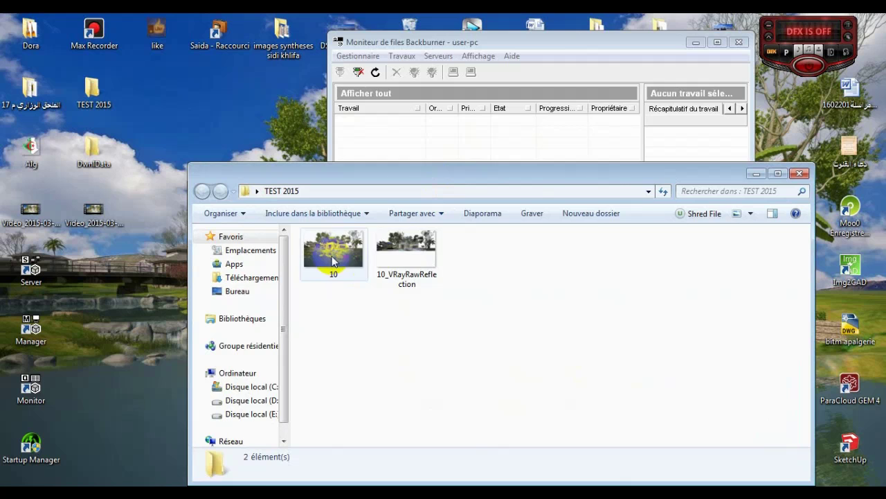
drag(436, 173, 382, 182)
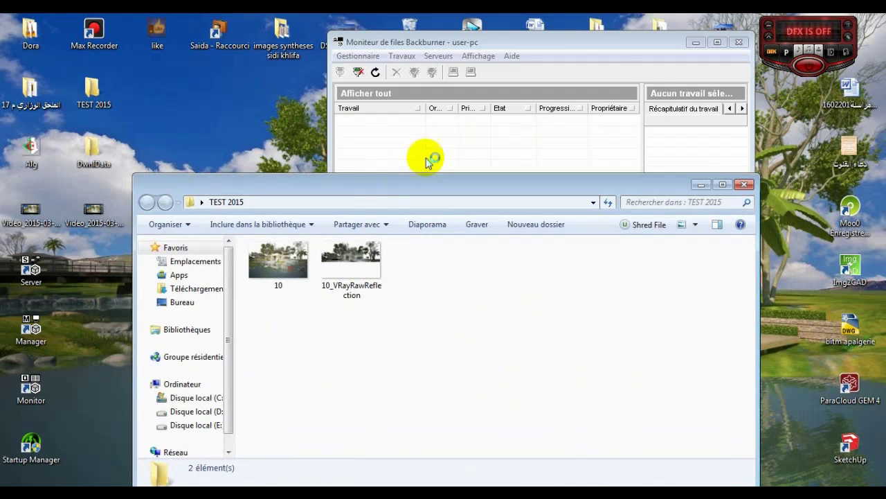
click(421, 142)
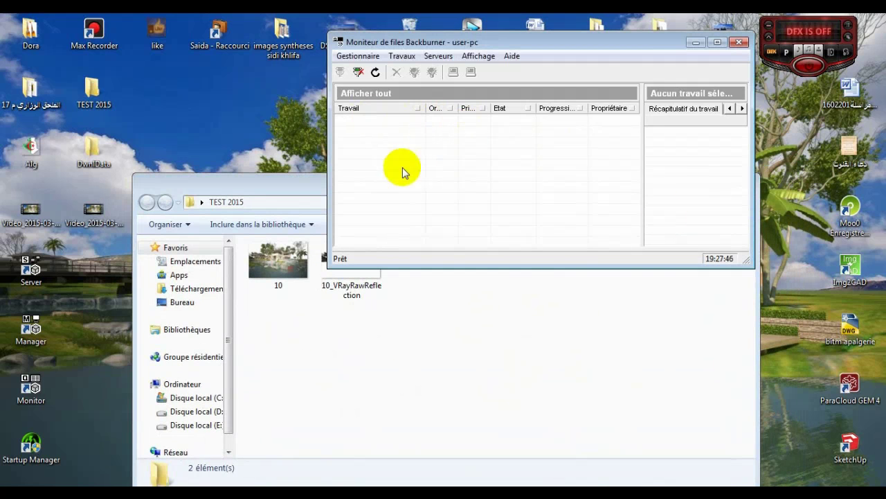
click(365, 371)
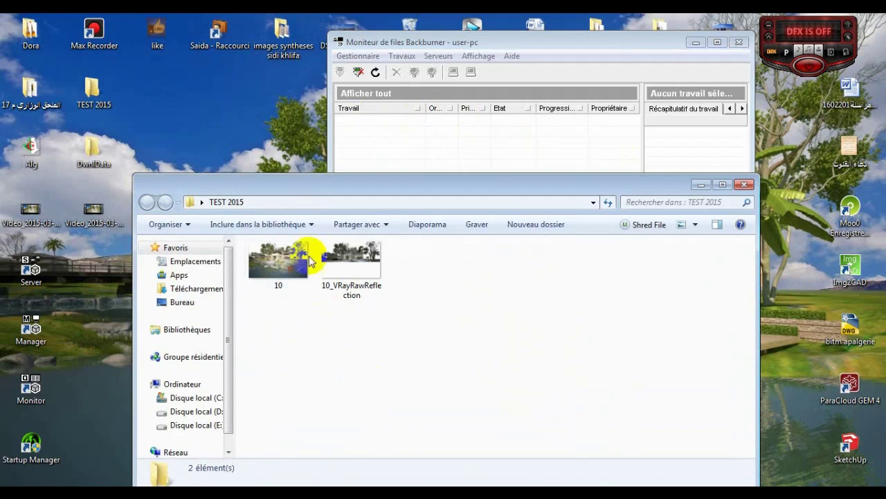
drag(306, 195, 302, 185)
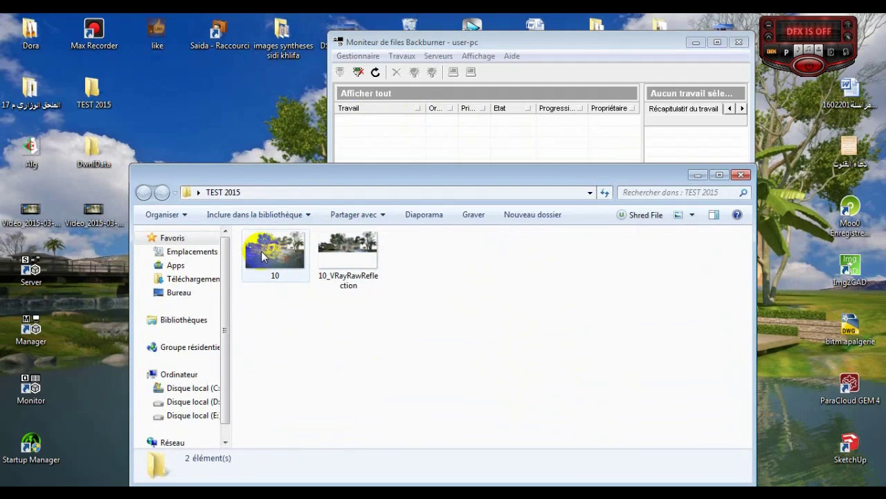
View the stitched image 10 enlarged in the Windows photo viewer (Visionneuse de photos Windows), and close the viewer.
click(280, 253)
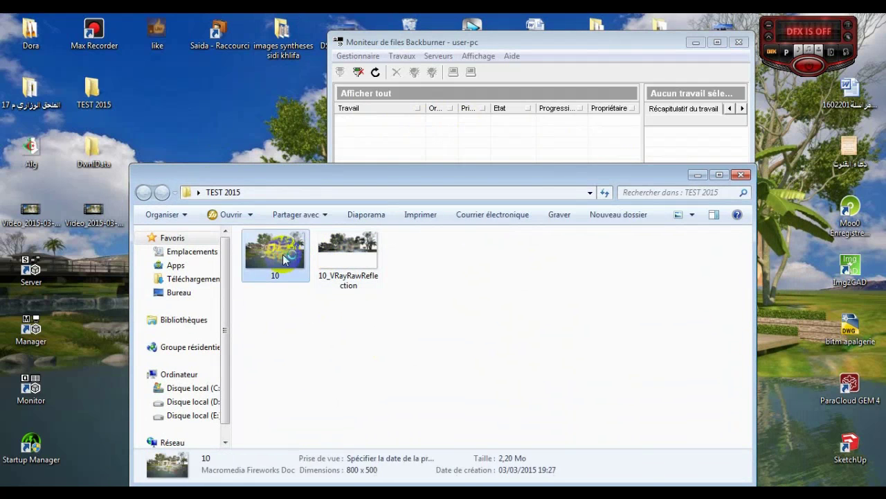
right_click(284, 253)
mouse_move(394, 249)
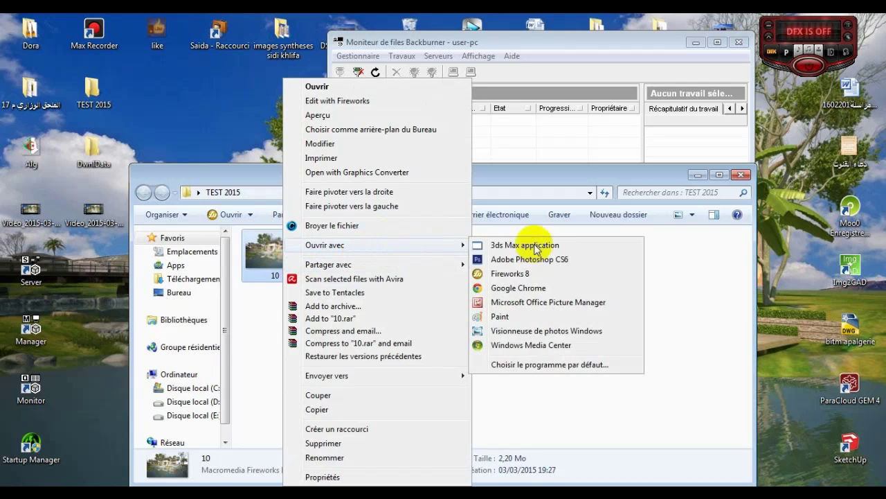
click(531, 330)
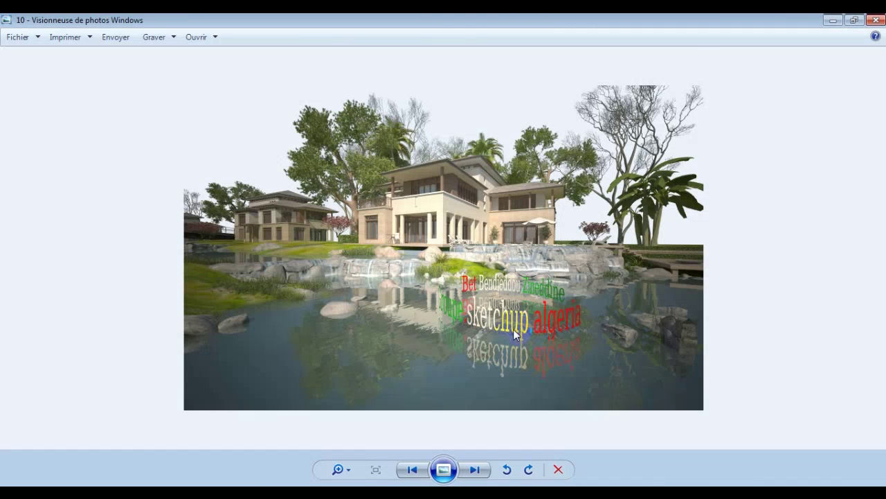
scroll(392, 374, up, 3)
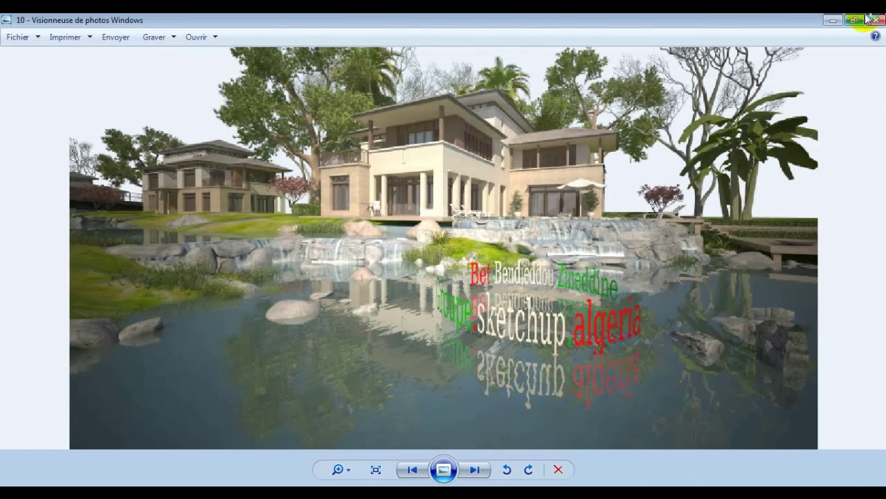
click(877, 20)
Open the stitched image 10_VRayRawReflection in the Windows photo viewer, and inspect it at different magnifications.
click(348, 245)
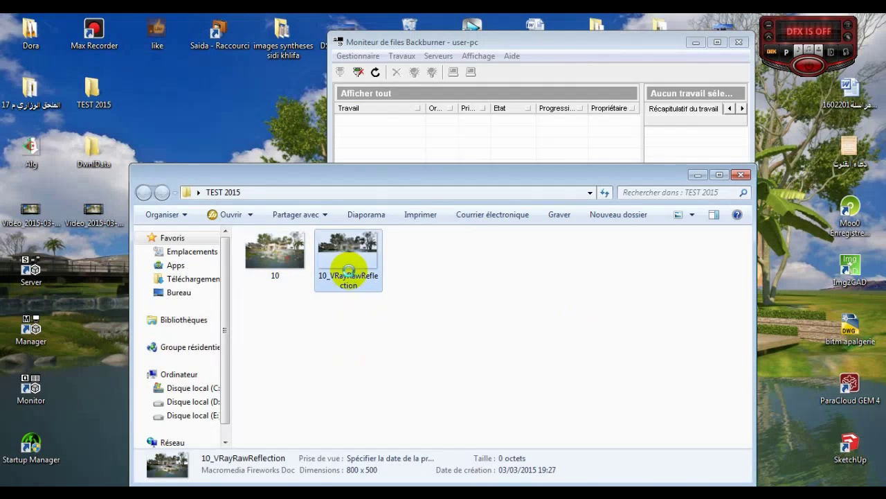
right_click(350, 245)
mouse_move(525, 243)
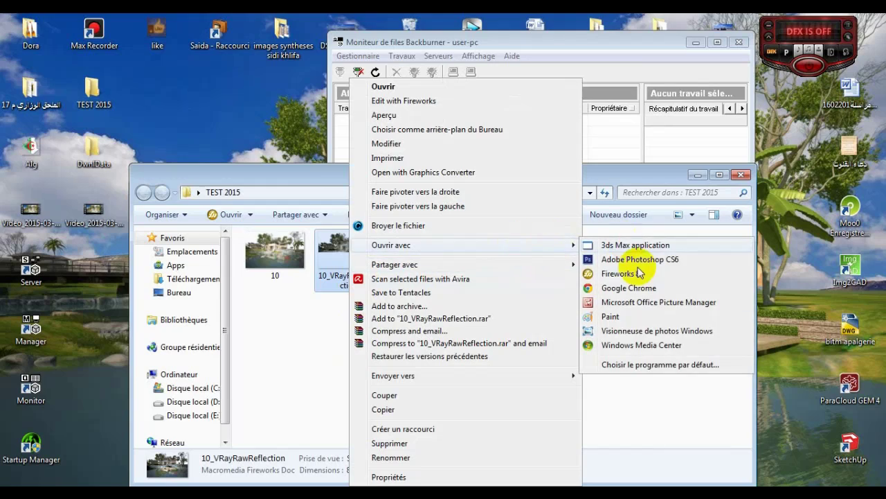
click(623, 331)
scroll(367, 333, up, 2)
scroll(367, 333, down, 3)
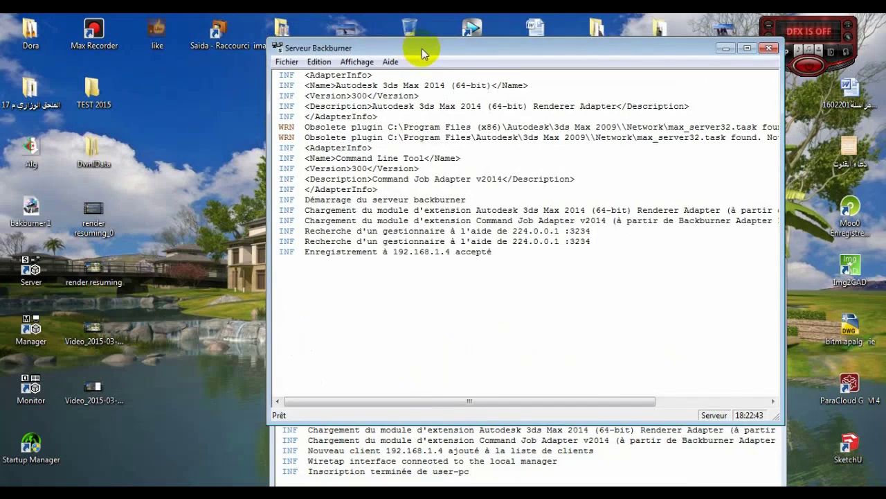
Arrange the Backburner server and manager windows so they overlap with both title bars in reach, the manager in front.
drag(422, 48, 451, 47)
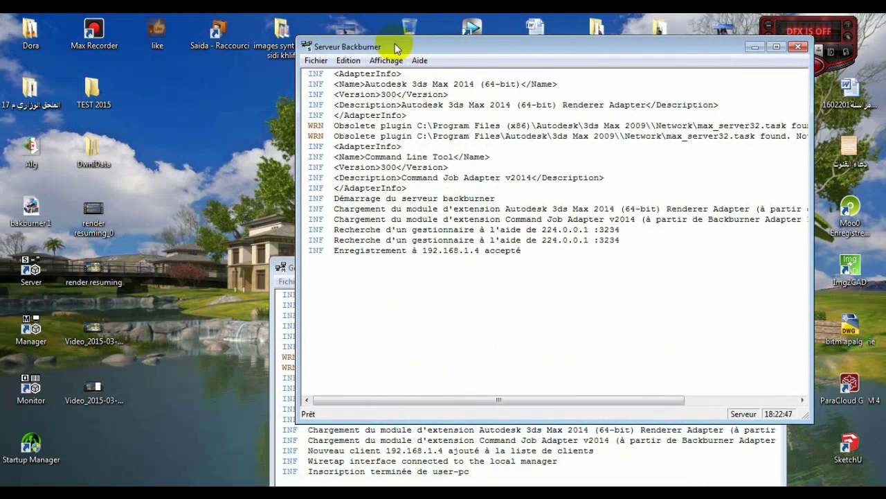
drag(396, 47, 386, 40)
click(277, 276)
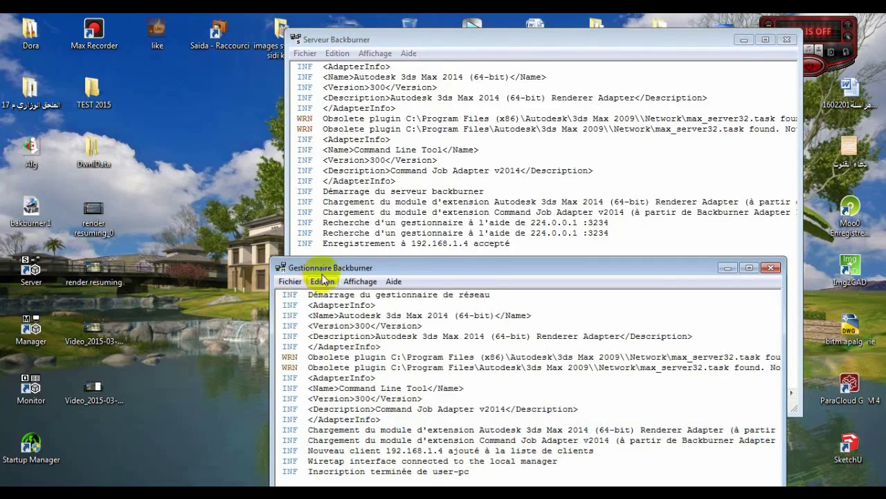
mouse_move(383, 269)
mouse_down()
mouse_move(386, 241)
mouse_move(377, 261)
mouse_move(405, 287)
mouse_move(395, 273)
mouse_up()
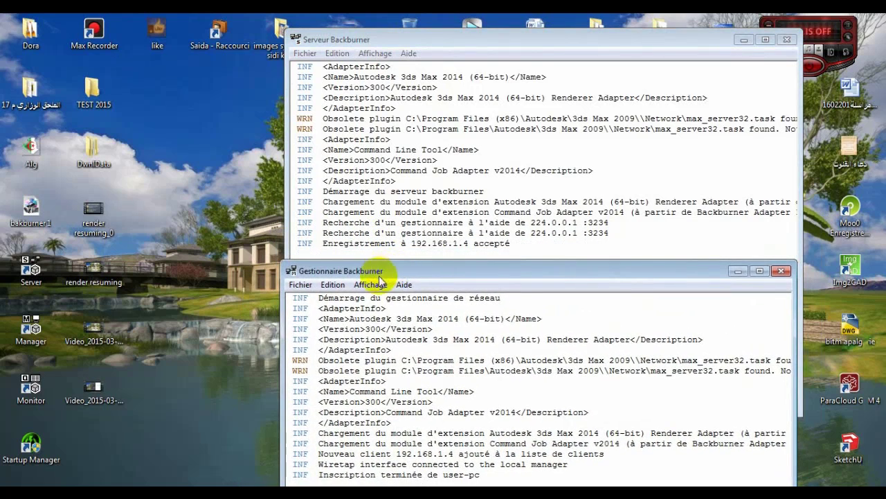
drag(432, 274, 436, 165)
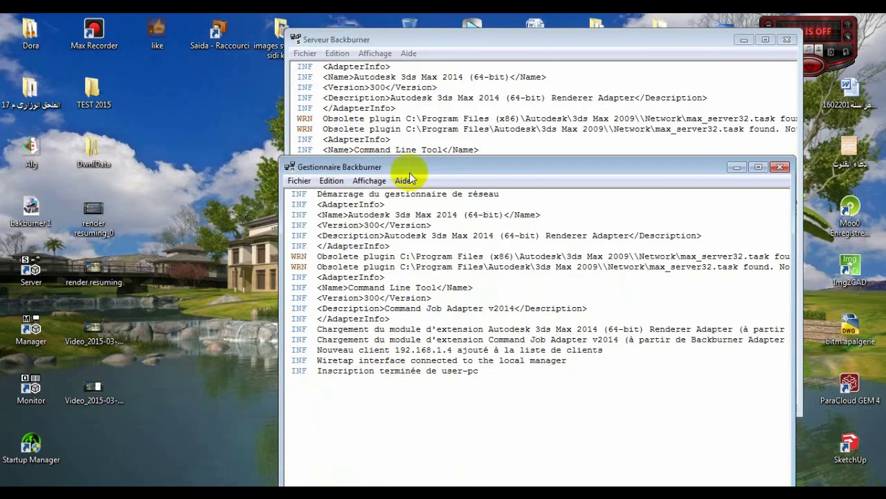
drag(395, 173, 405, 122)
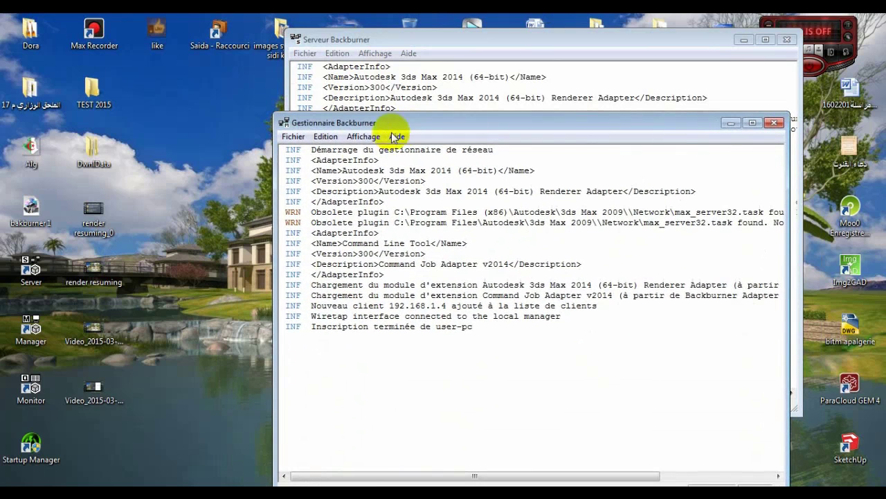
Review the Backburner manager's general settings (Paramètres généraux), and accept them as they are.
click(325, 137)
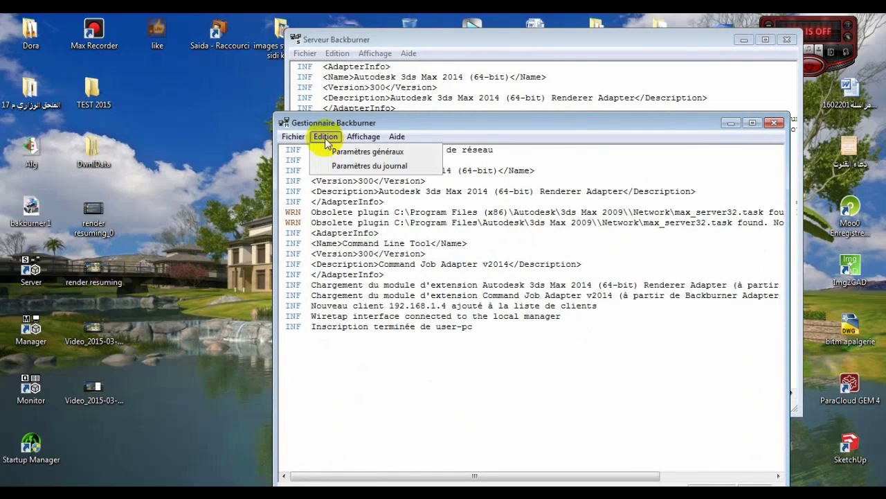
click(353, 153)
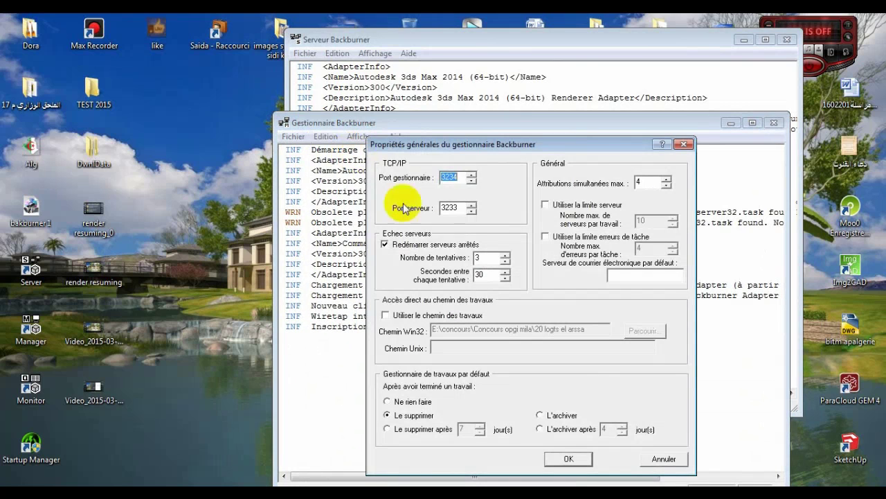
click(569, 458)
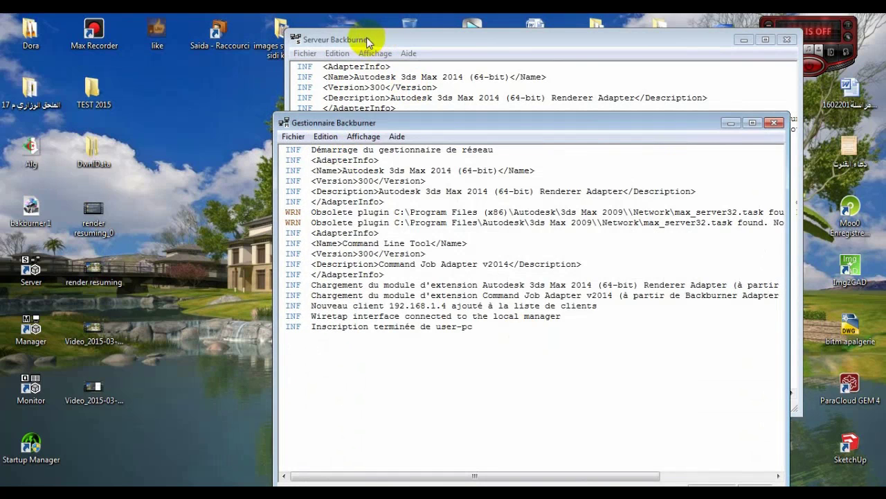
Accept the Backburner server's general settings, dismiss the restart notice, and bring the manager window back in front of the server.
click(367, 43)
click(338, 53)
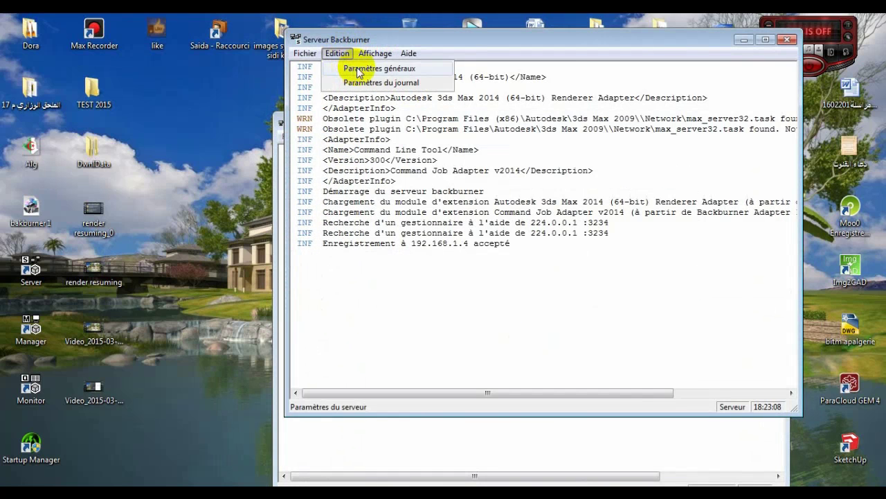
click(359, 68)
click(574, 292)
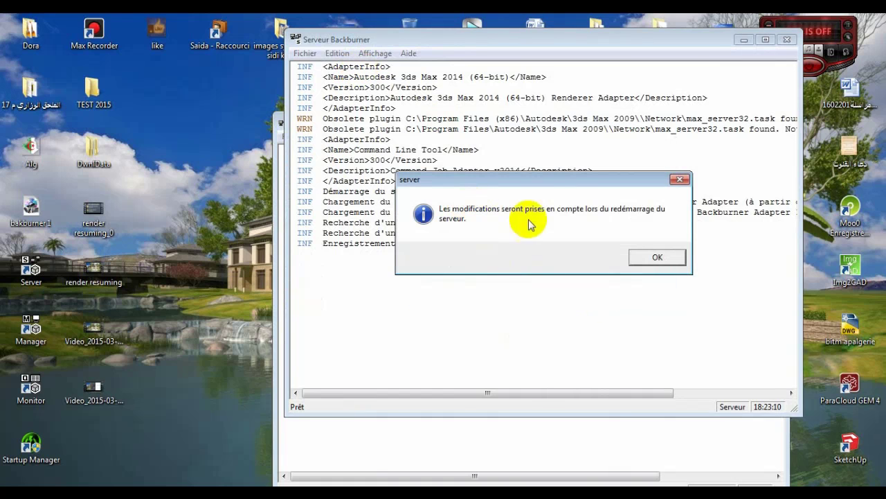
click(679, 180)
click(365, 447)
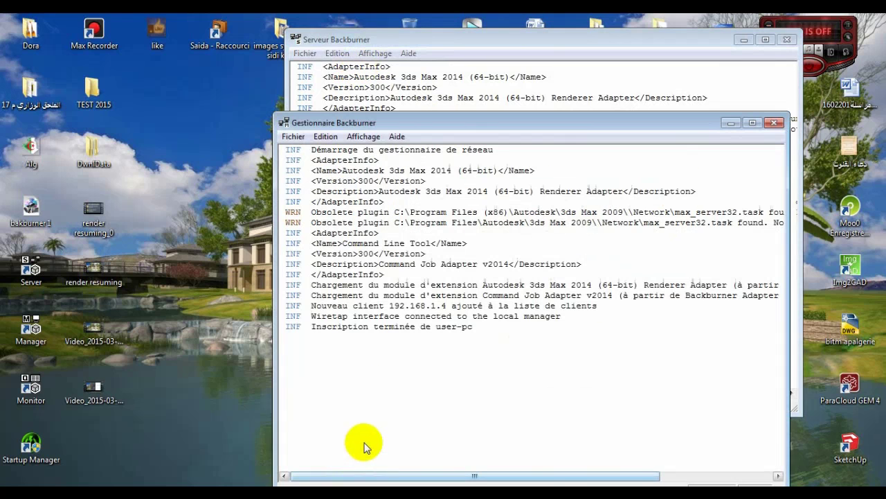
drag(402, 125, 370, 97)
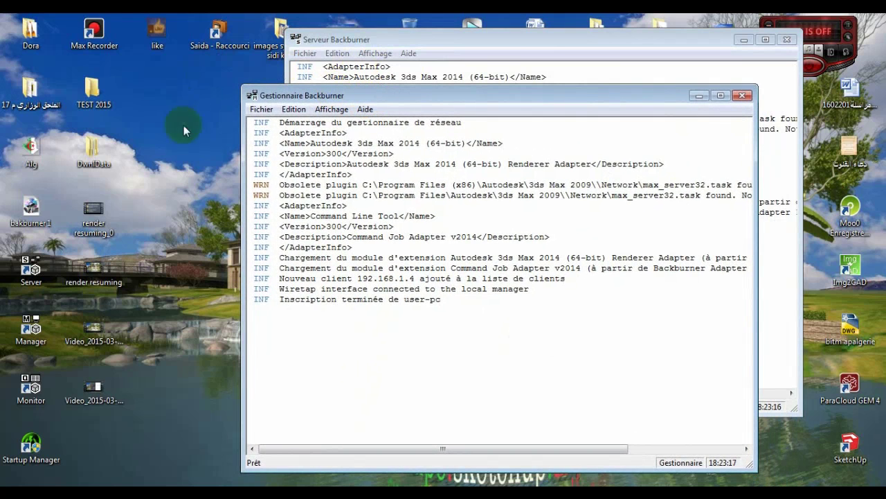